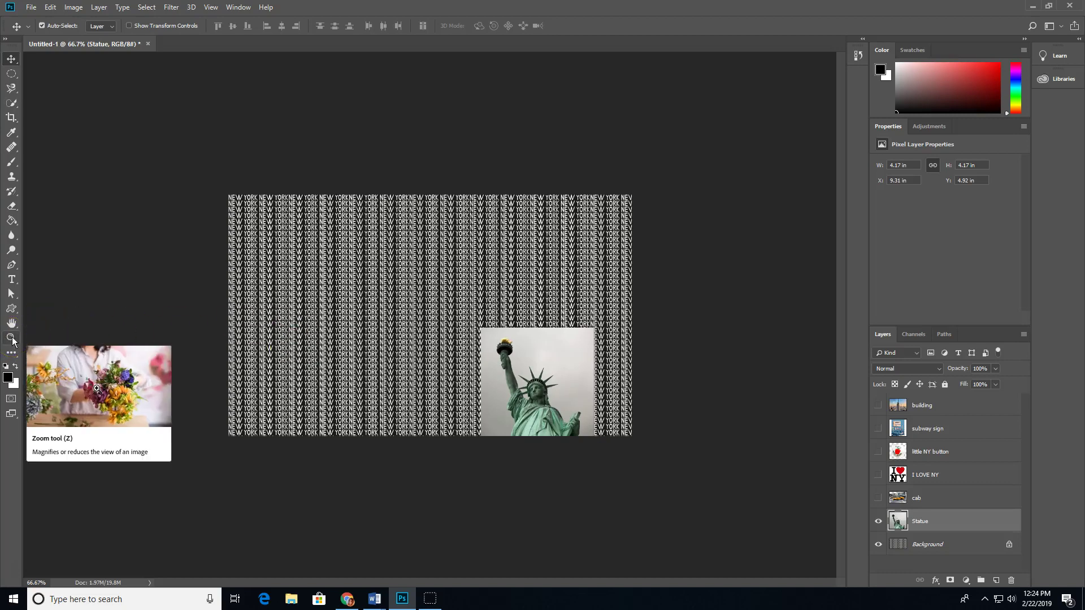
Choose the Polygonal Lasso tool for cutting out the statue and set it to add to the selection
{"action": "left_click", "coordinate": [13, 338]}
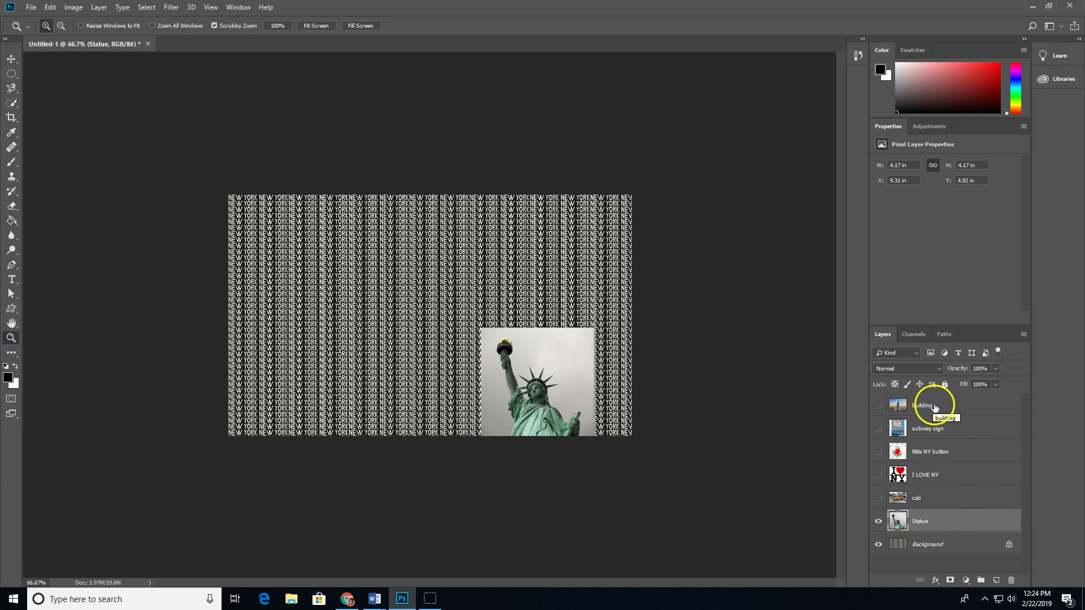
{"action": "left_click", "coordinate": [512, 385]}
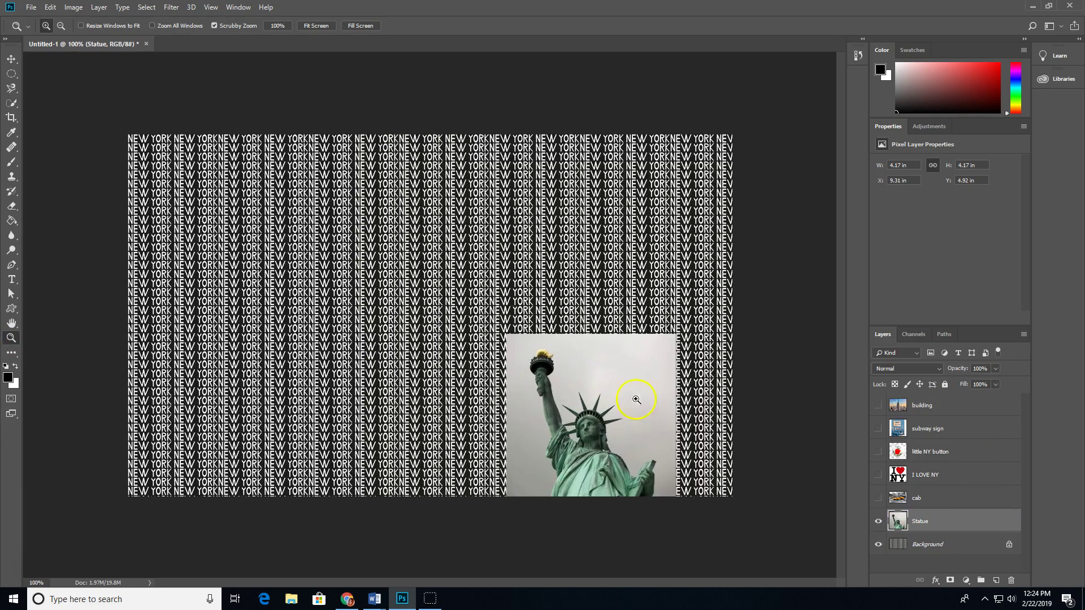
{"action": "left_click", "coordinate": [635, 395]}
{"action": "left_click", "coordinate": [645, 413]}
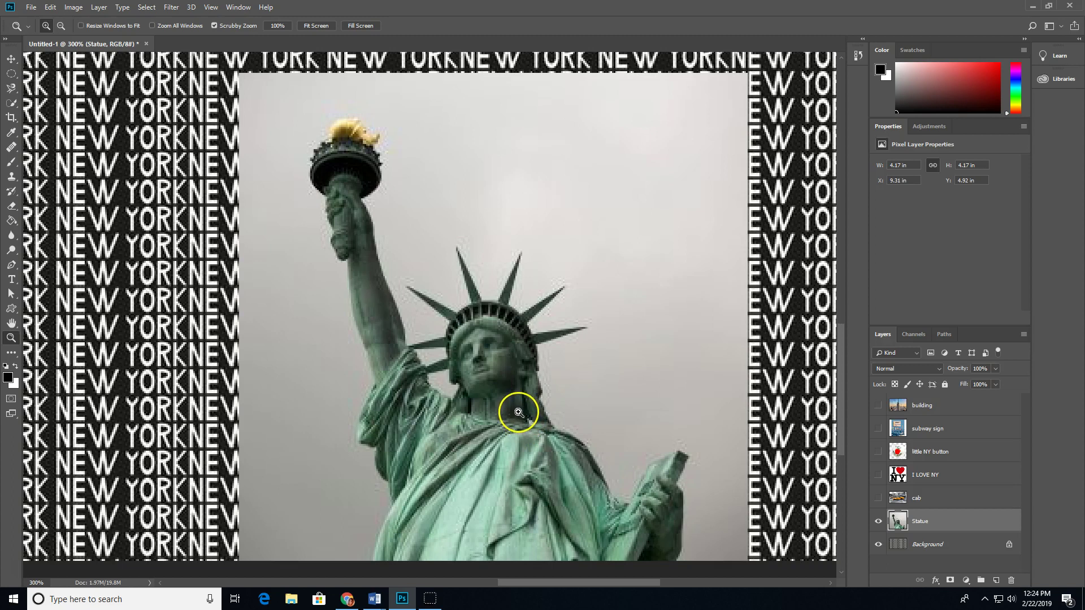
{"action": "left_click", "coordinate": [10, 90]}
{"action": "left_click_drag", "start_coordinate": [10, 92], "coordinate": [43, 101]}
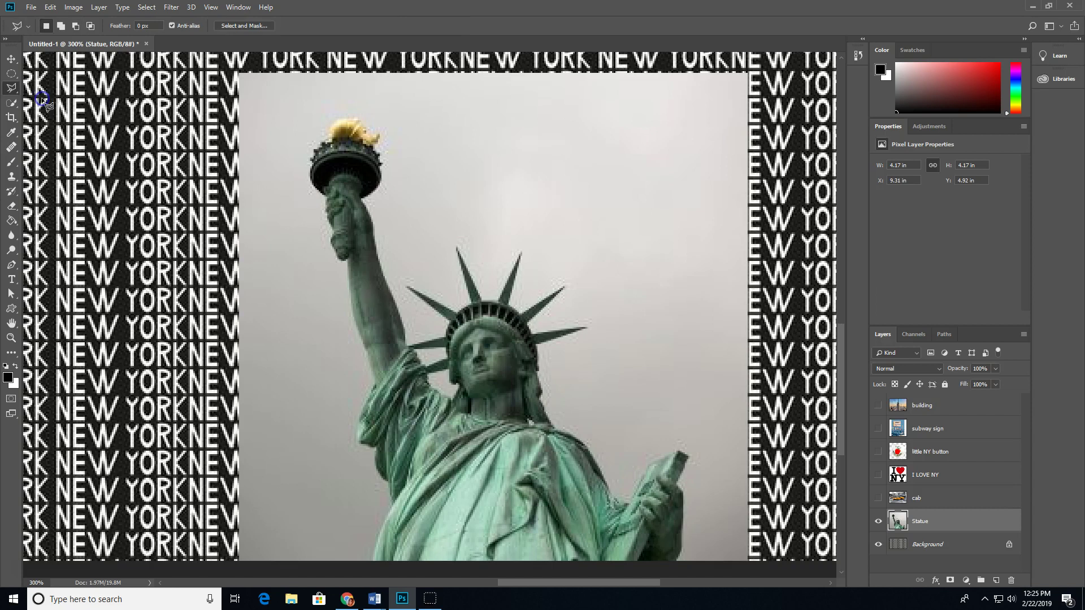
{"action": "left_click", "coordinate": [62, 26]}
{"action": "left_click", "coordinate": [62, 27]}
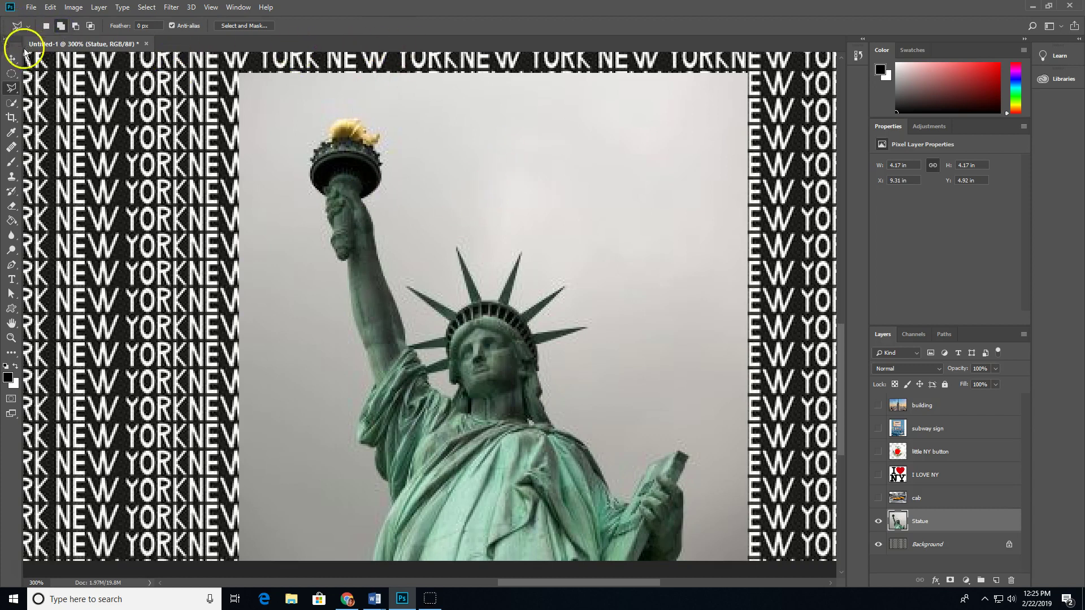
{"action": "left_click_drag", "start_coordinate": [12, 89], "coordinate": [52, 101]}
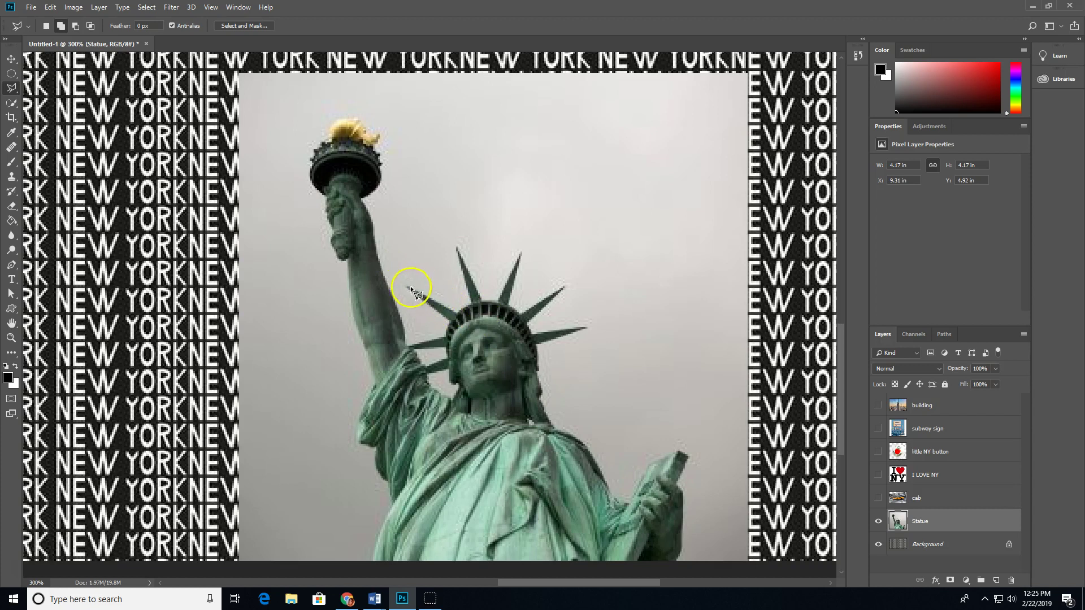
Outline the crown's upper-left spike and its two topmost spikes with the Polygonal Lasso
{"action": "left_click", "coordinate": [11, 338]}
{"action": "left_click", "coordinate": [505, 381]}
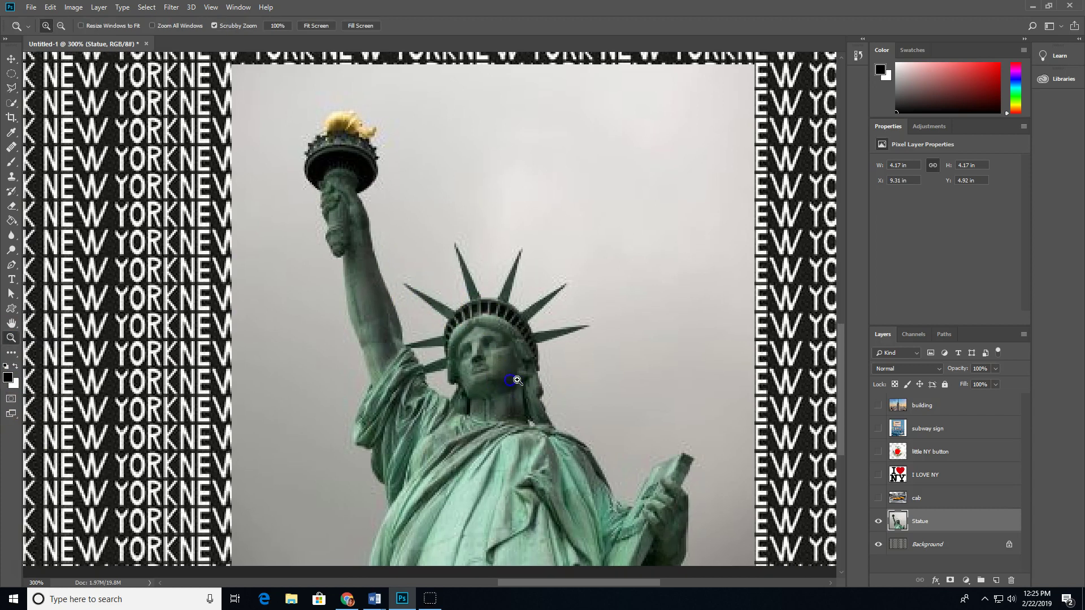
{"action": "left_click", "coordinate": [509, 376]}
{"action": "left_click", "coordinate": [123, 244]}
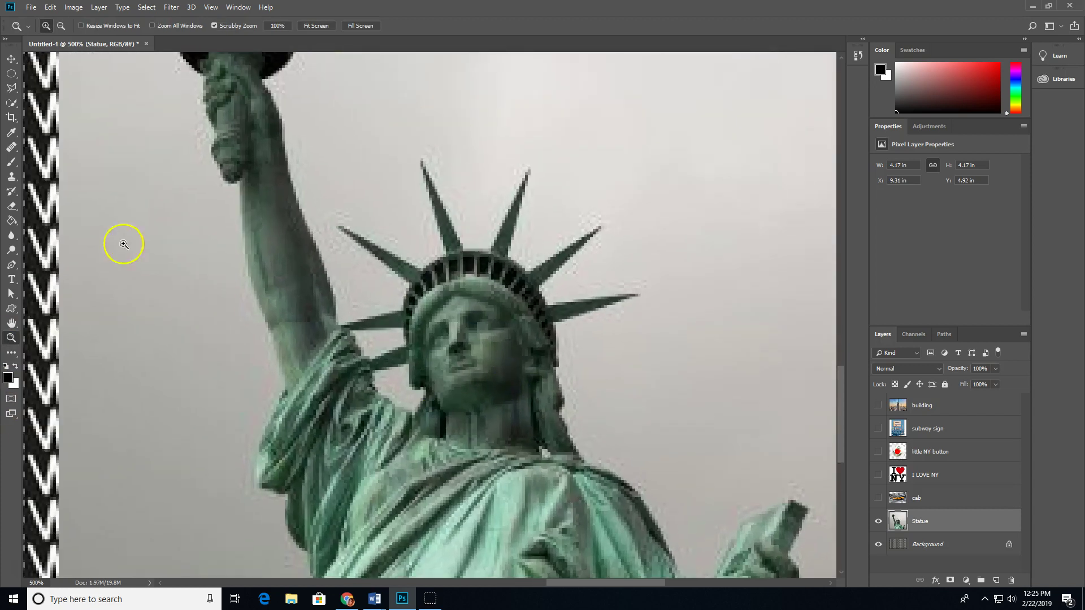
{"action": "left_click", "coordinate": [11, 88]}
{"action": "left_click", "coordinate": [412, 285]}
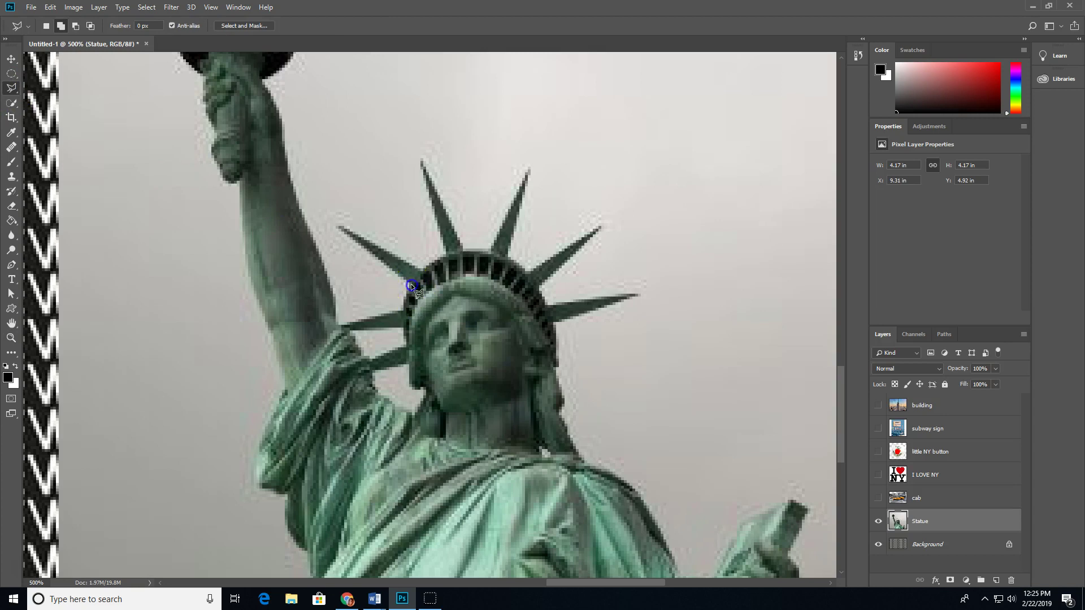
{"action": "left_click", "coordinate": [339, 228]}
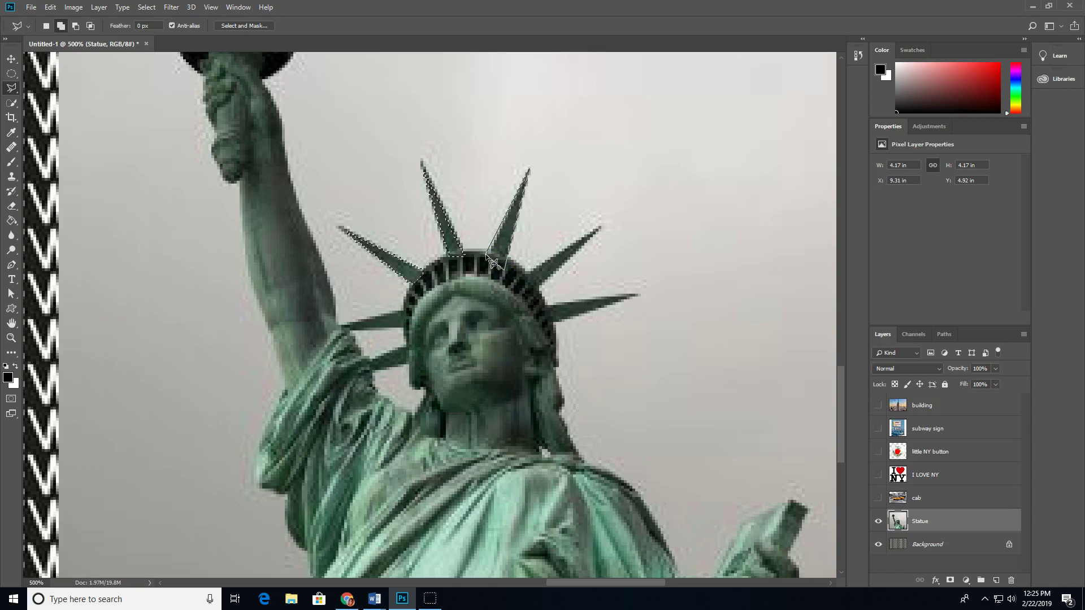
Add the two spikes on the right side of the crown to the selection with straight-edged outlines
{"action": "left_click", "coordinate": [524, 276]}
{"action": "left_click", "coordinate": [598, 229]}
{"action": "left_click", "coordinate": [543, 306]}
{"action": "left_click", "coordinate": [634, 295]}
{"action": "left_click", "coordinate": [548, 323]}
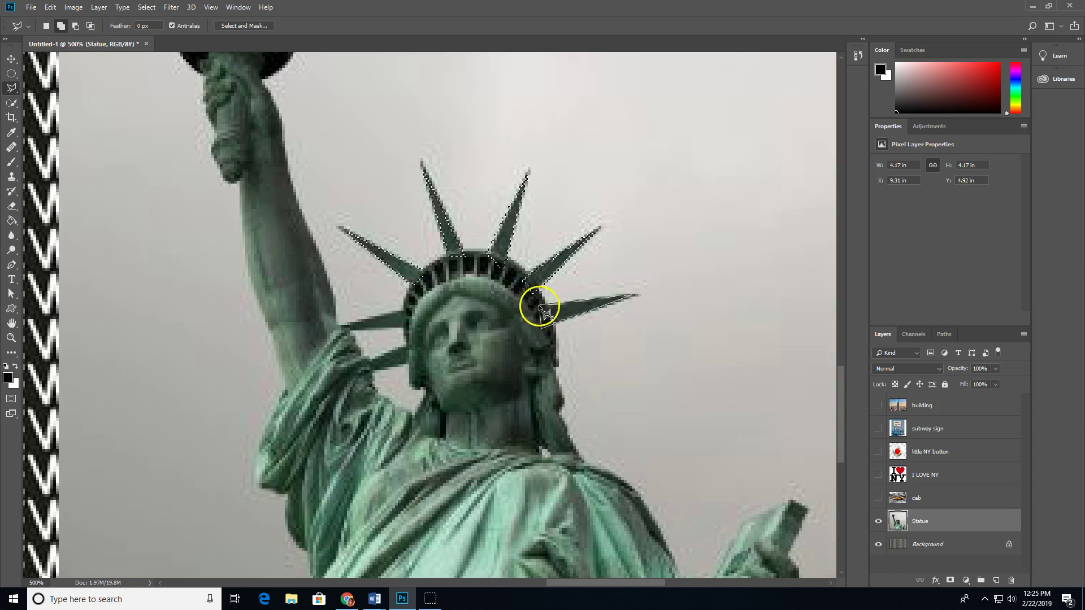
Add the two lowest spikes on the left side of the crown to the polygonal selection
{"action": "left_click", "coordinate": [408, 307]}
{"action": "left_click", "coordinate": [336, 326]}
{"action": "left_click", "coordinate": [355, 331]}
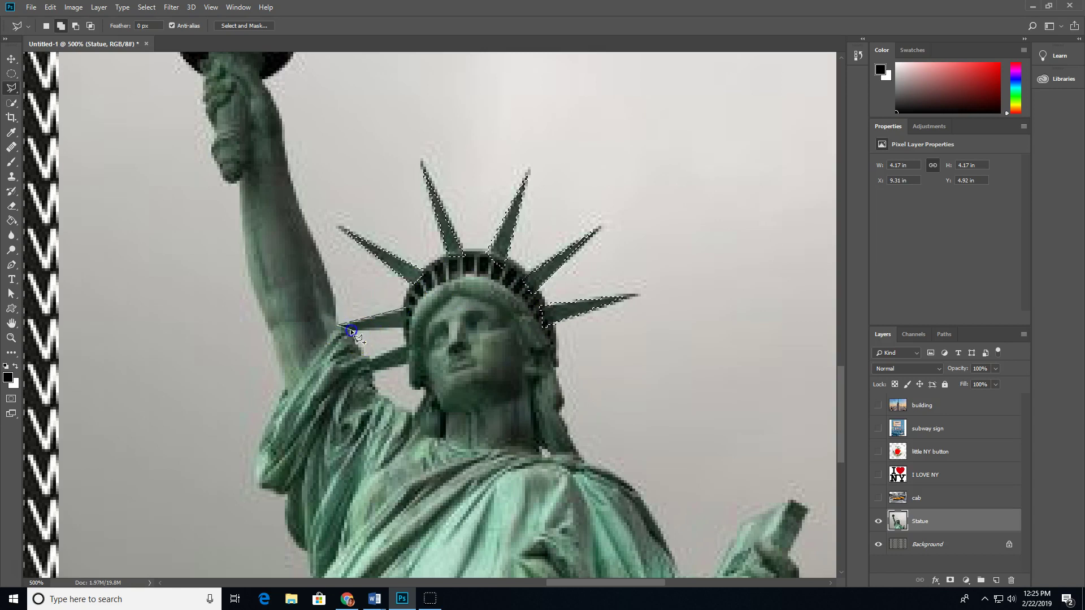
{"action": "left_click", "coordinate": [419, 327]}
{"action": "left_click", "coordinate": [409, 308]}
{"action": "left_click", "coordinate": [354, 362]}
{"action": "left_click", "coordinate": [428, 342]}
{"action": "left_click", "coordinate": [431, 351]}
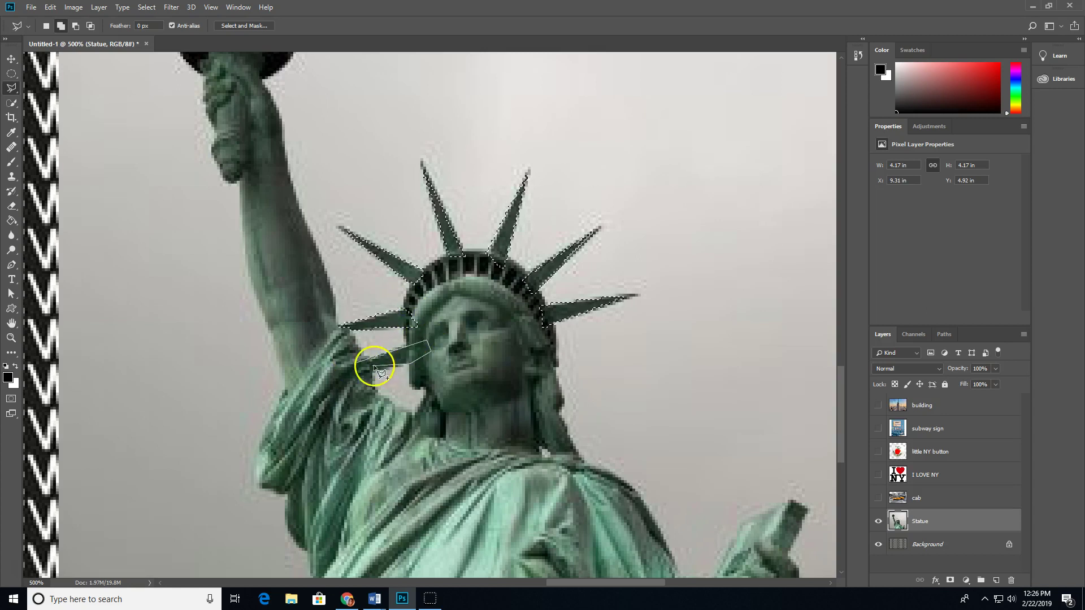
{"action": "left_click", "coordinate": [358, 370]}
{"action": "left_click", "coordinate": [354, 365]}
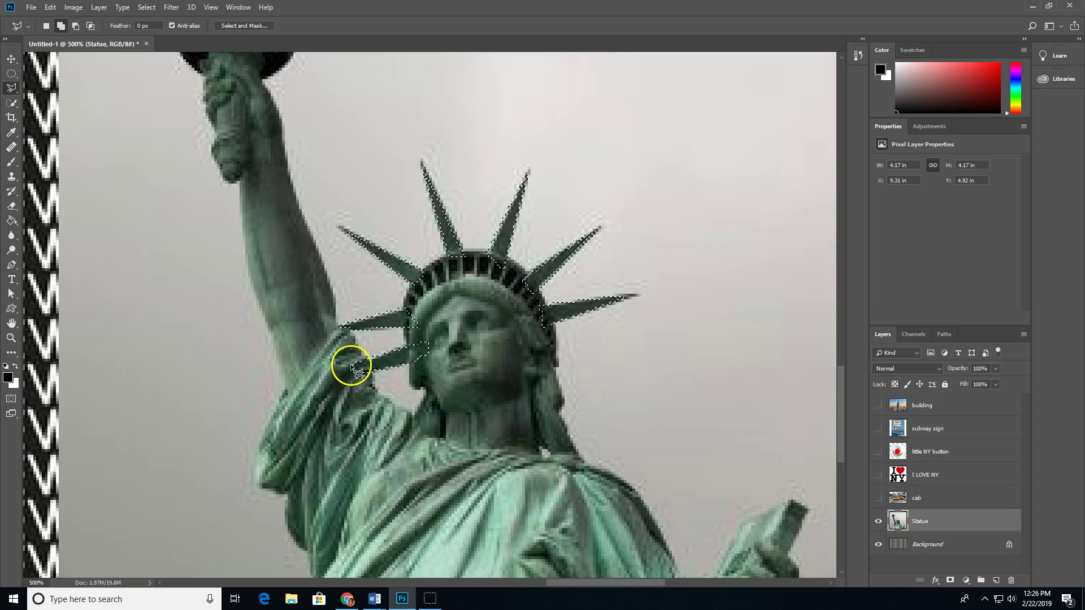
Outline the statue's tablet and the hand holding it down to the image's lower edge, adding them to the selection
{"action": "scroll", "coordinate": [774, 483], "scroll_direction": "down", "scroll_amount": 4}
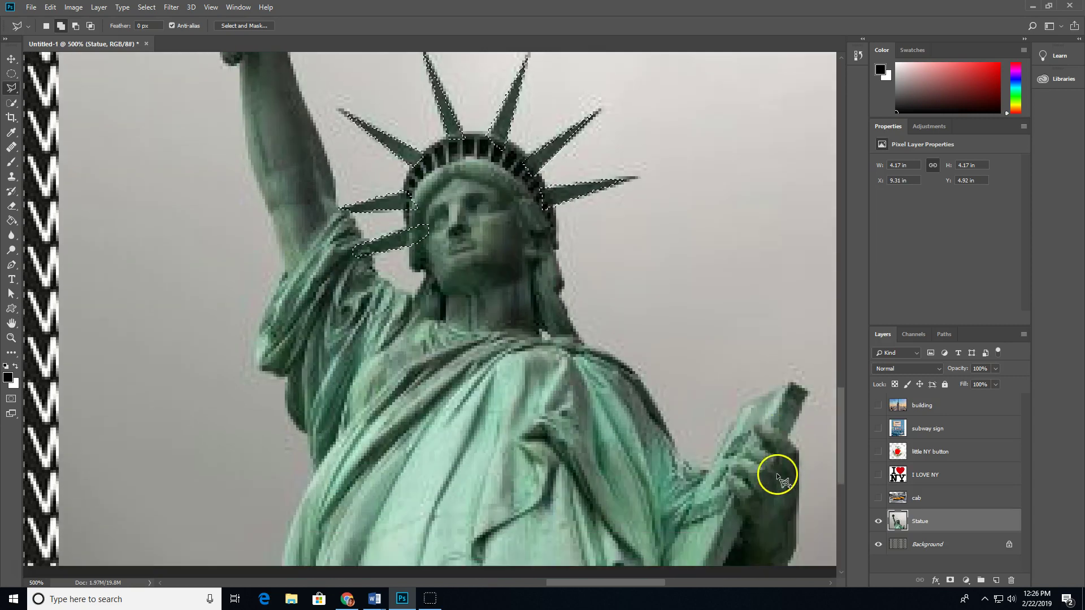
{"action": "scroll", "coordinate": [777, 478], "scroll_direction": "down", "scroll_amount": 2}
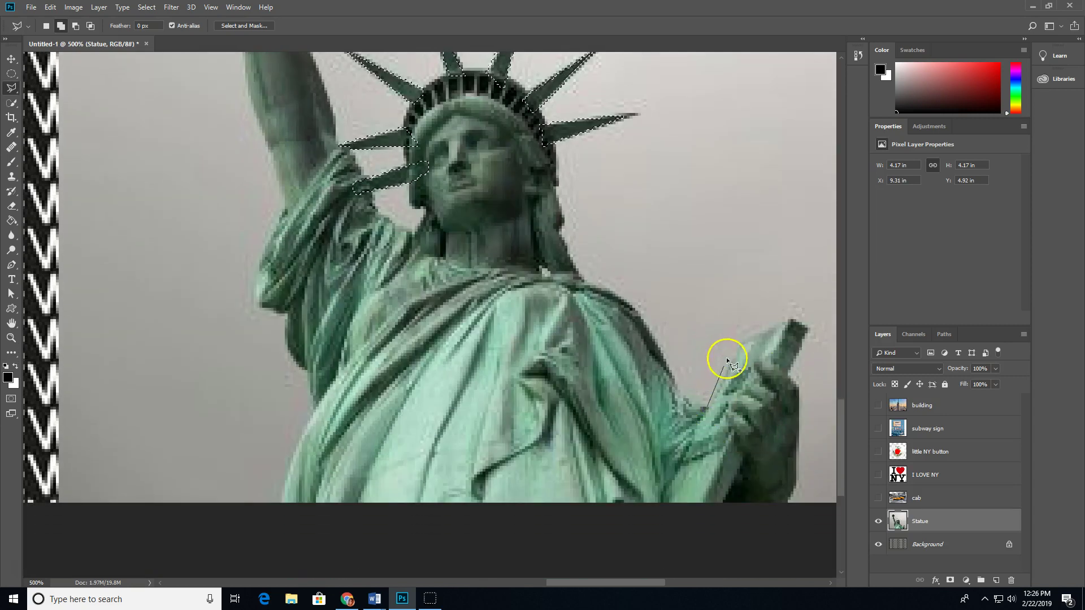
{"action": "left_click", "coordinate": [743, 339]}
{"action": "left_click", "coordinate": [790, 320]}
{"action": "left_click", "coordinate": [810, 329]}
{"action": "left_click", "coordinate": [789, 370]}
{"action": "left_click", "coordinate": [789, 378]}
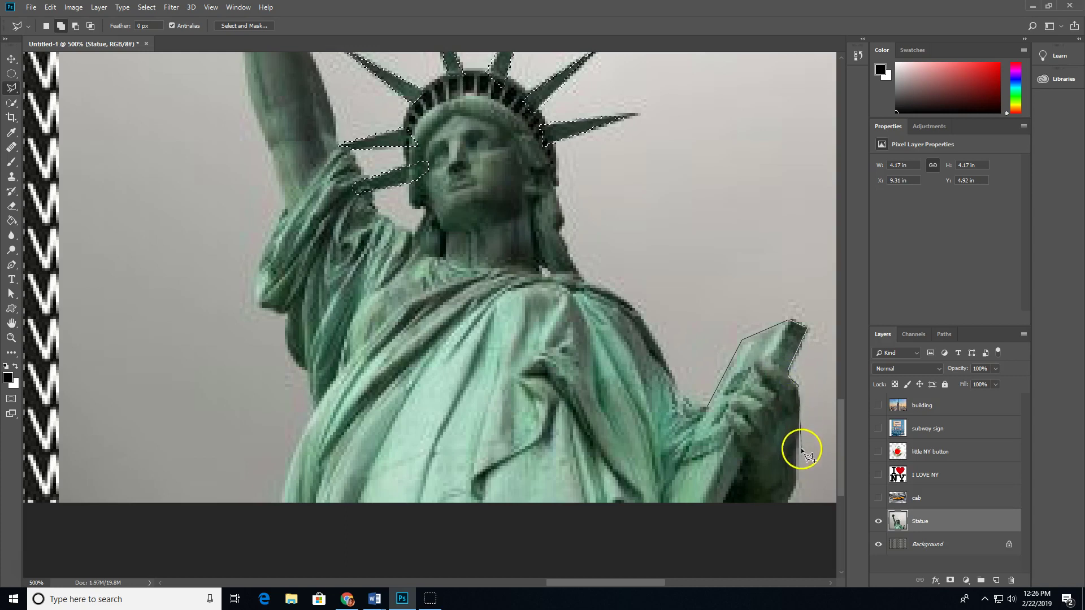
{"action": "left_click", "coordinate": [797, 484]}
{"action": "left_click", "coordinate": [789, 502]}
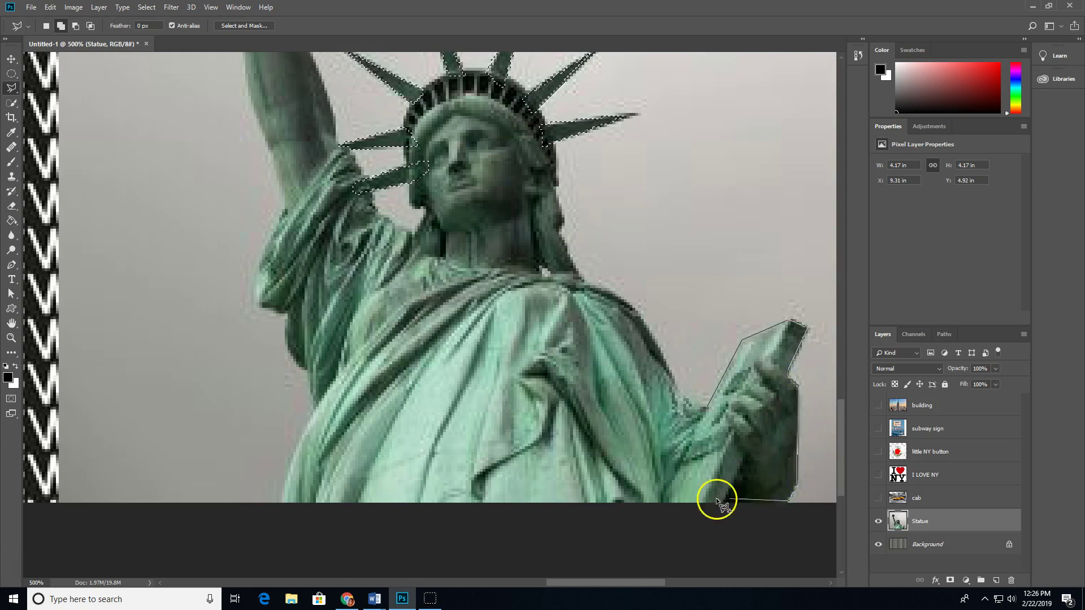
{"action": "left_click", "coordinate": [662, 502]}
{"action": "left_click", "coordinate": [705, 406]}
Add the statue's face, hair and crown band to the selection using the Quick Selection tool in add mode
{"action": "scroll", "coordinate": [619, 416], "scroll_direction": "up", "scroll_amount": 1}
{"action": "scroll", "coordinate": [619, 415], "scroll_direction": "up", "scroll_amount": 2}
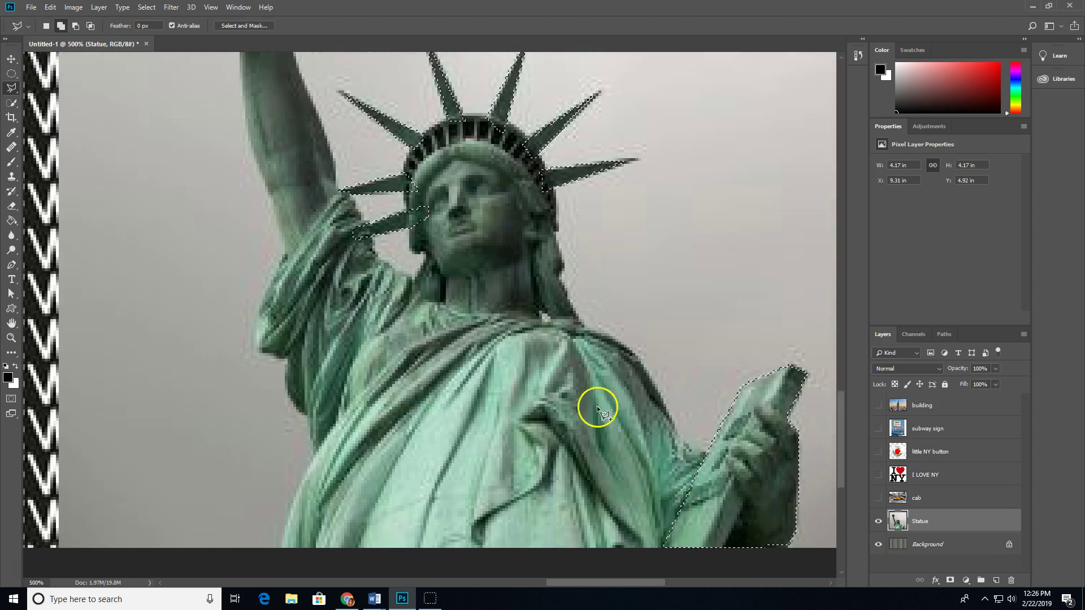
{"action": "scroll", "coordinate": [527, 347], "scroll_direction": "up", "scroll_amount": 4}
{"action": "scroll", "coordinate": [552, 357], "scroll_direction": "up", "scroll_amount": 6}
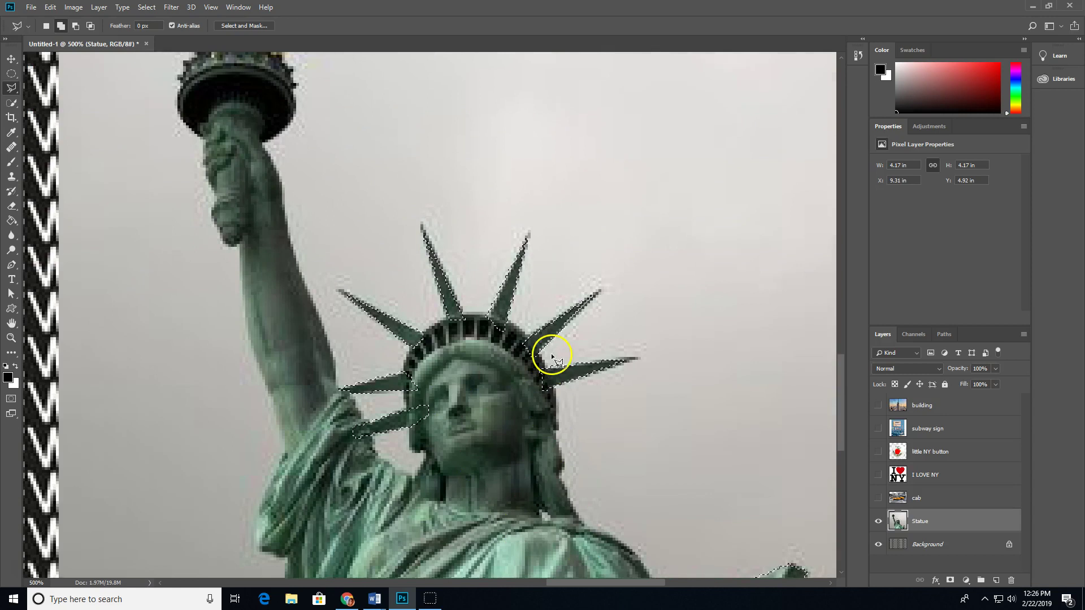
{"action": "scroll", "coordinate": [551, 357], "scroll_direction": "down", "scroll_amount": 3}
{"action": "scroll", "coordinate": [545, 356], "scroll_direction": "down", "scroll_amount": 6}
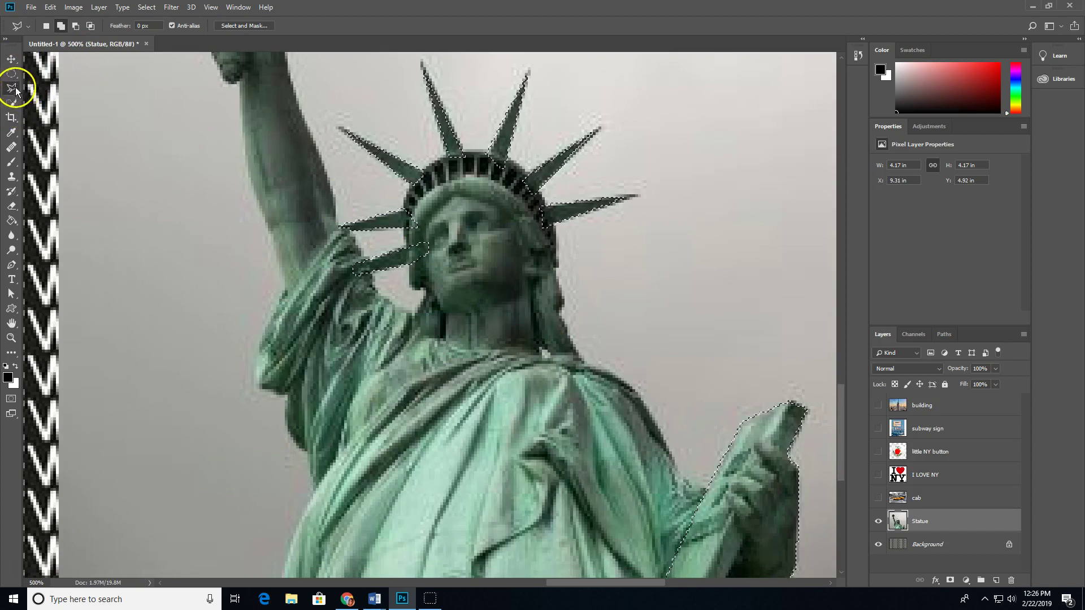
{"action": "left_click", "coordinate": [12, 105]}
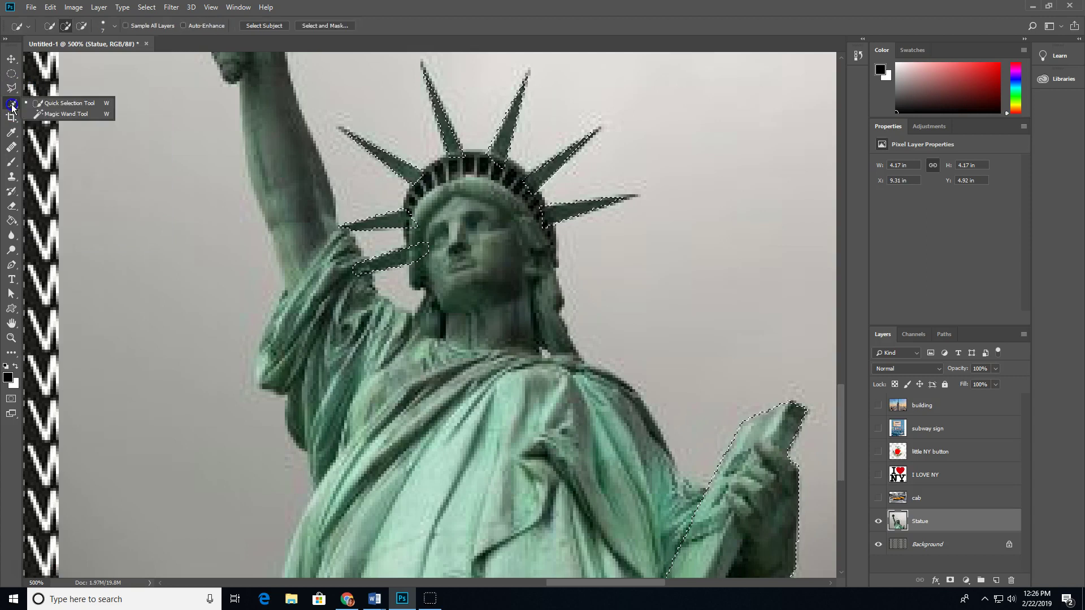
{"action": "left_click", "coordinate": [65, 102]}
{"action": "left_click", "coordinate": [66, 25]}
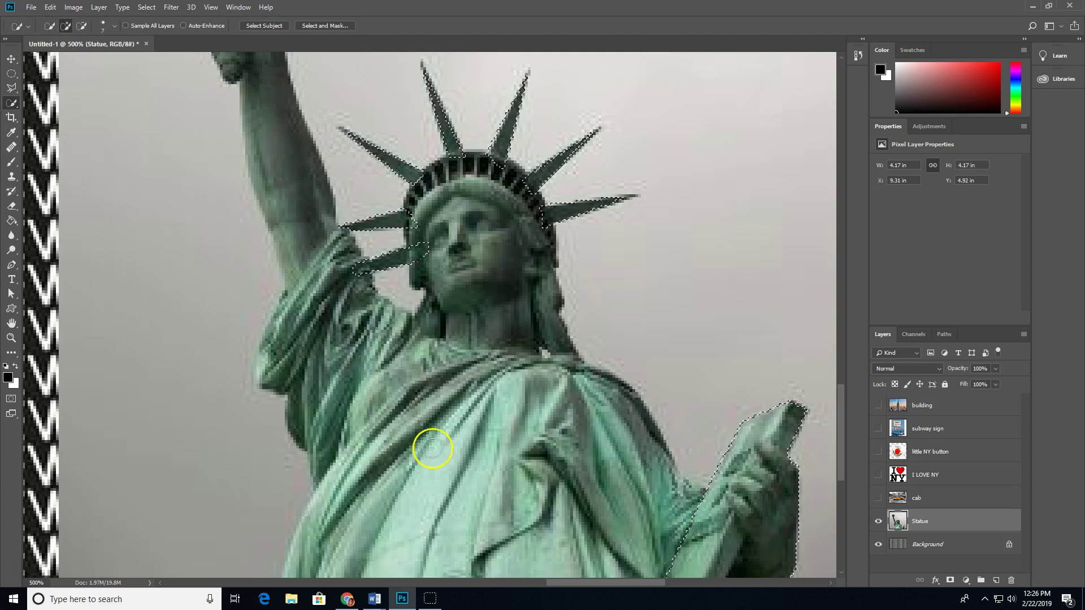
{"action": "mouse_move", "coordinate": [440, 229]}
{"action": "left_mouse_down"}
{"action": "mouse_move", "coordinate": [455, 207]}
{"action": "mouse_move", "coordinate": [494, 238]}
{"action": "left_mouse_up"}
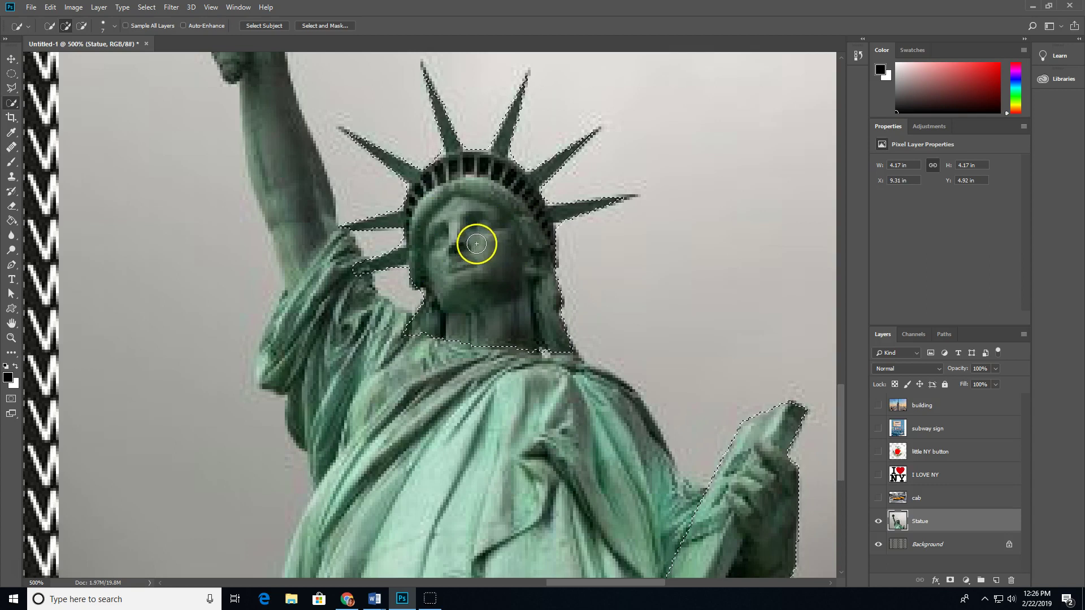
Show the History panel and enlarge it to list more of the recorded selection states
{"action": "scroll", "coordinate": [515, 368], "scroll_direction": "up", "scroll_amount": 3}
{"action": "scroll", "coordinate": [516, 367], "scroll_direction": "up", "scroll_amount": 5}
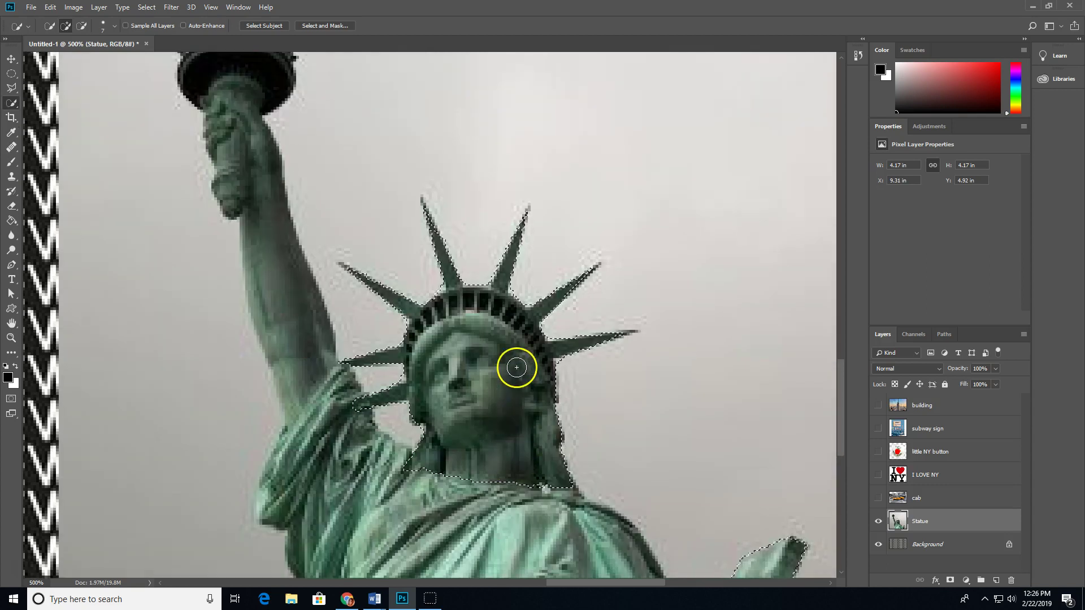
{"action": "left_click", "coordinate": [238, 7]}
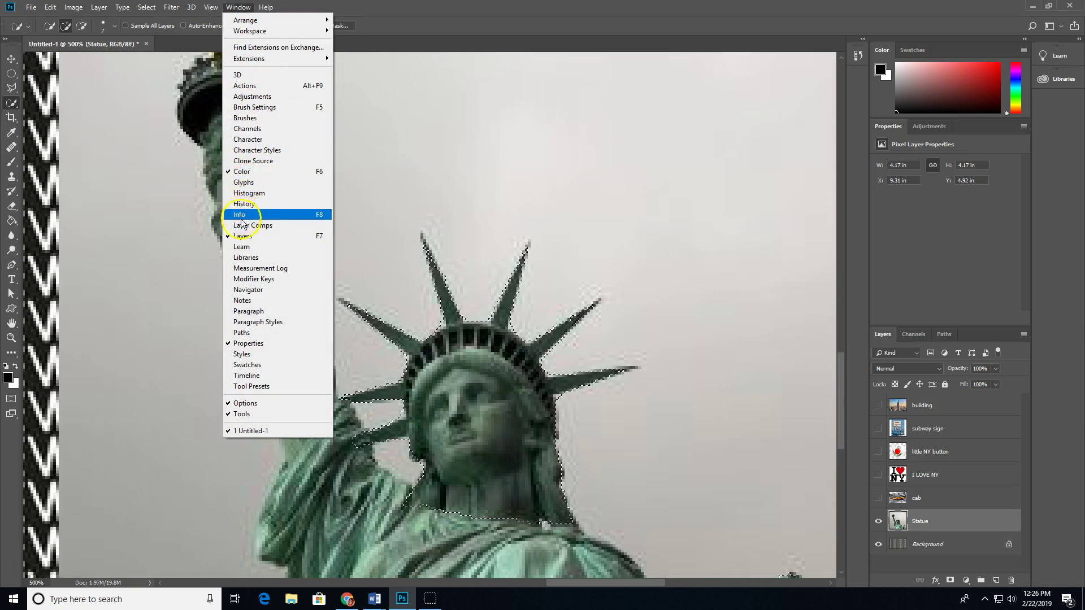
{"action": "left_click", "coordinate": [249, 204]}
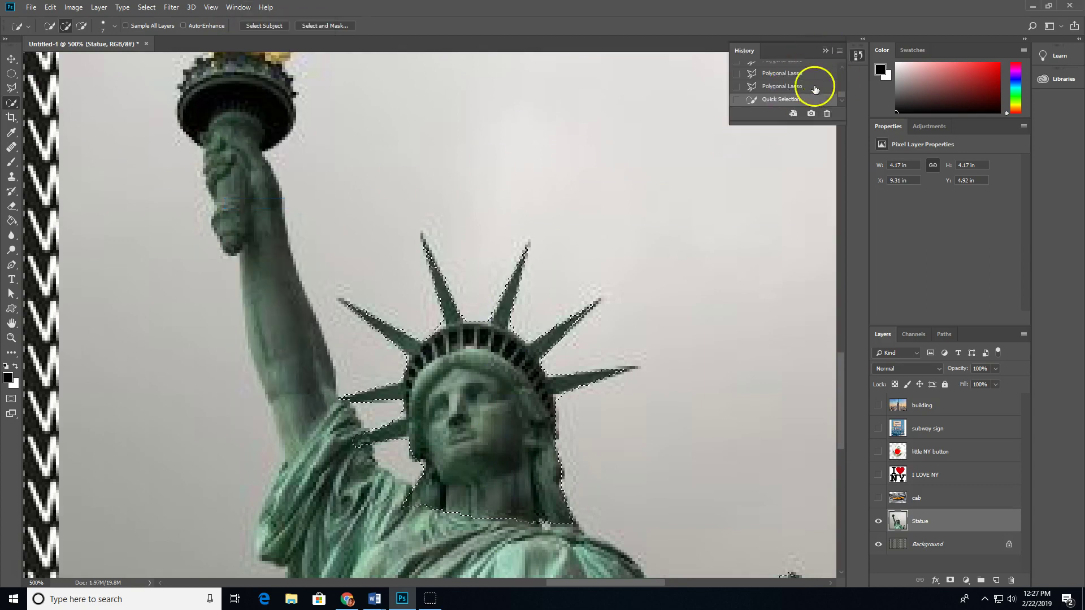
{"action": "left_click_drag", "start_coordinate": [790, 124], "coordinate": [793, 290]}
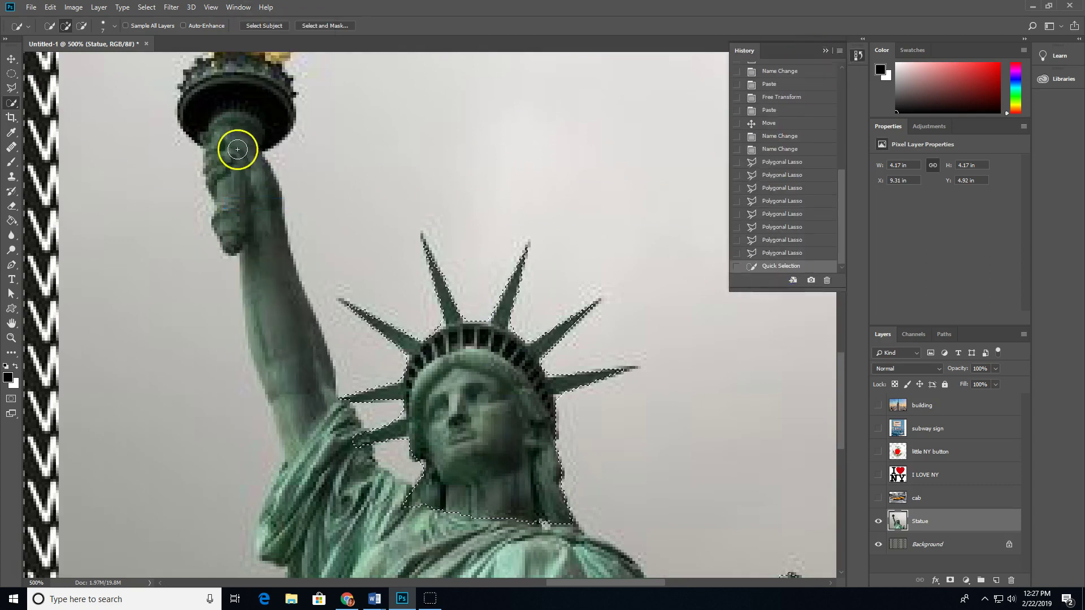
Add the torch's golden flame and dark platform to the selection with Quick Selection
{"action": "scroll", "coordinate": [232, 226], "scroll_direction": "up", "scroll_amount": 3}
{"action": "mouse_move", "coordinate": [242, 137]}
{"action": "left_mouse_down"}
{"action": "mouse_move", "coordinate": [241, 159]}
{"action": "mouse_move", "coordinate": [252, 144]}
{"action": "mouse_move", "coordinate": [243, 125]}
{"action": "mouse_move", "coordinate": [233, 137]}
{"action": "mouse_move", "coordinate": [235, 125]}
{"action": "mouse_move", "coordinate": [212, 173]}
{"action": "left_mouse_up"}
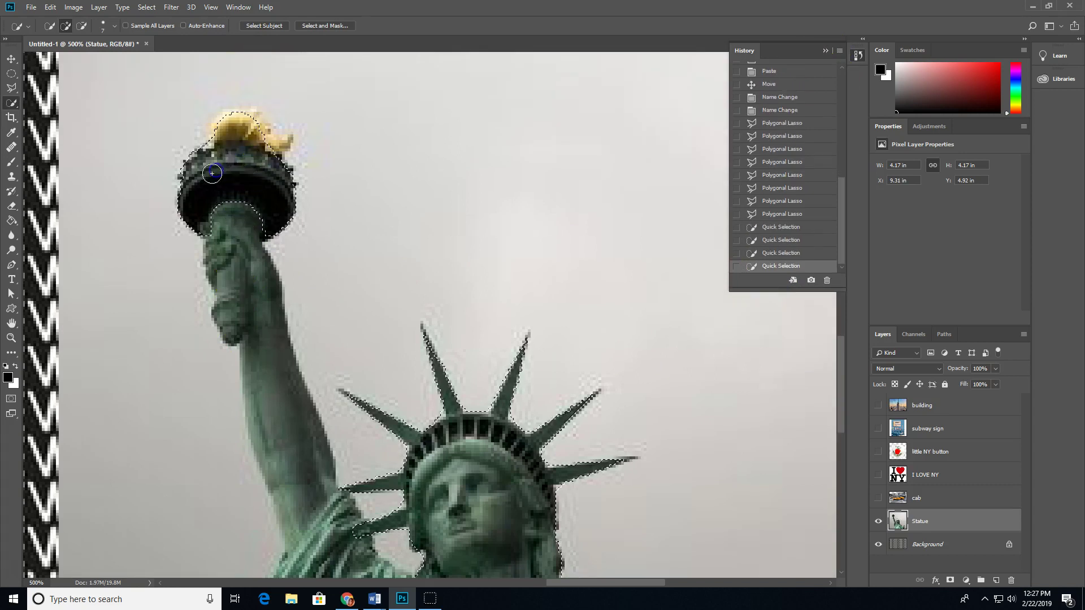
{"action": "left_click", "coordinate": [271, 145]}
{"action": "left_click", "coordinate": [228, 124]}
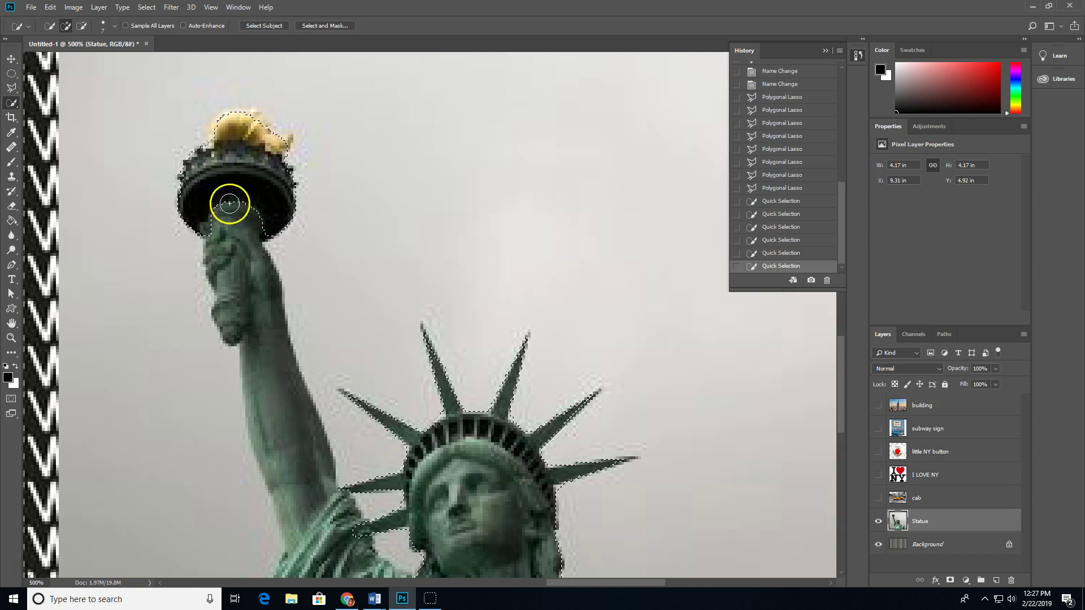
Extend the quick selection over the torch handle, the hand gripping it and the raised arm
{"action": "scroll", "coordinate": [243, 249], "scroll_direction": "down", "scroll_amount": 2}
{"action": "left_click", "coordinate": [230, 278]}
{"action": "left_click", "coordinate": [259, 311]}
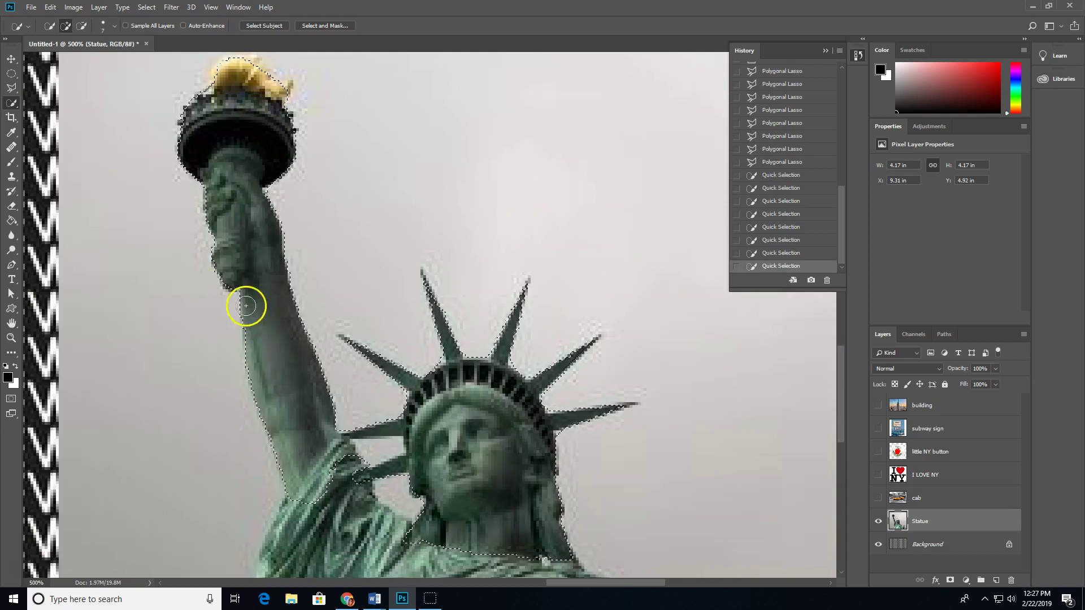
{"action": "left_click", "coordinate": [231, 280]}
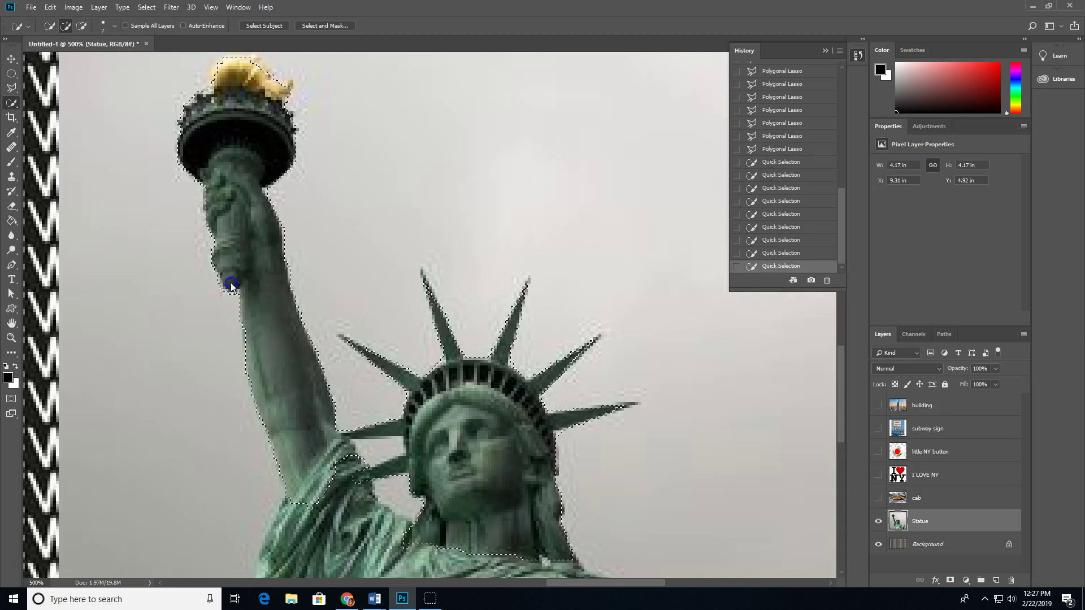
{"action": "left_click", "coordinate": [215, 201]}
{"action": "left_click", "coordinate": [247, 172]}
Add the draped sleeve and shoulder below the raised arm to the quick selection
{"action": "scroll", "coordinate": [303, 417], "scroll_direction": "down", "scroll_amount": 5}
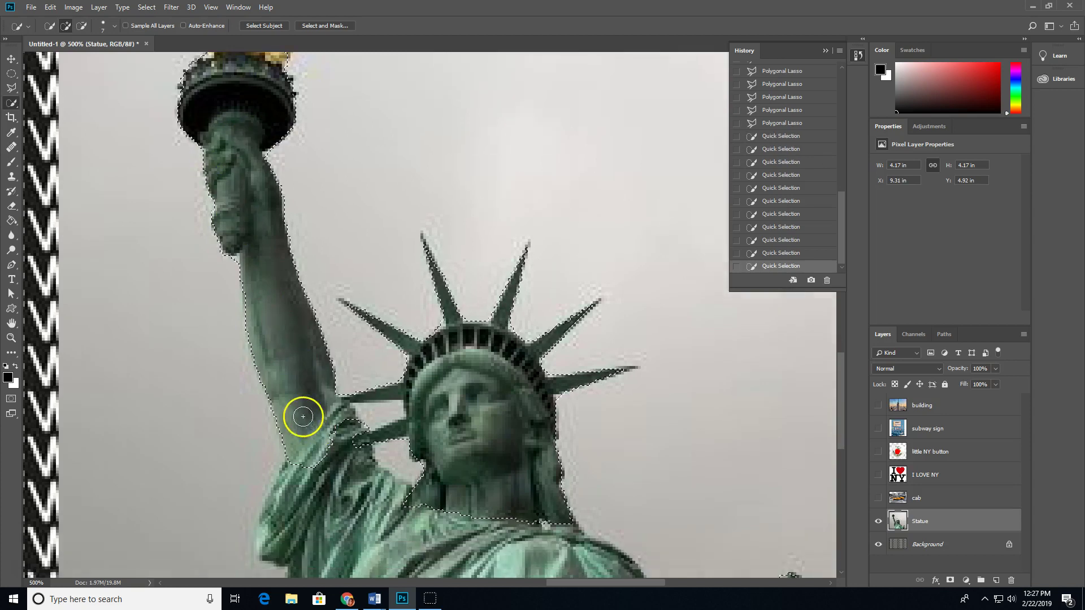
{"action": "left_click", "coordinate": [299, 243]}
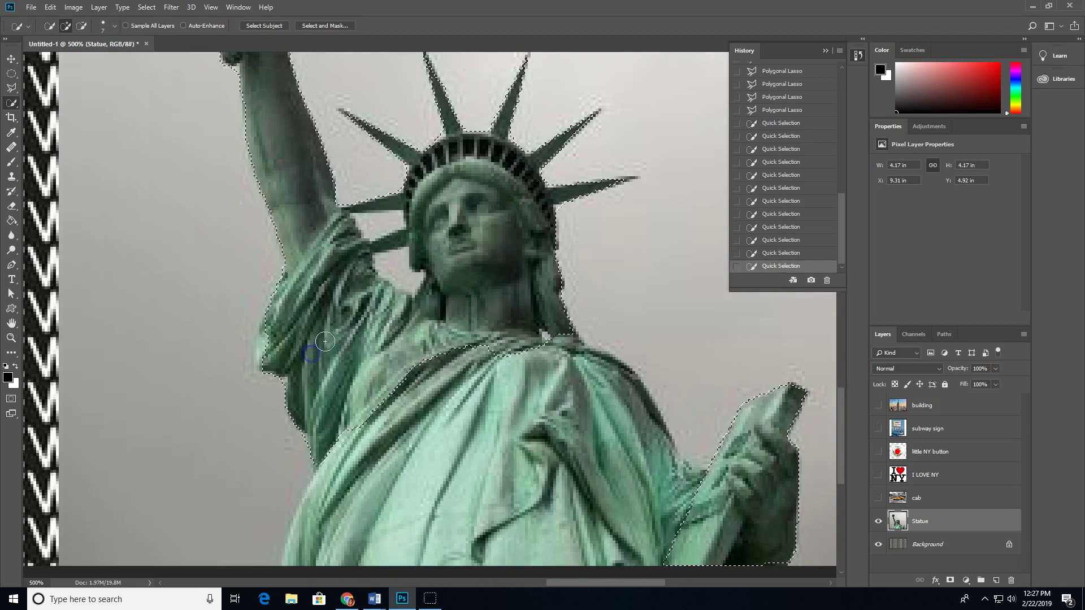
{"action": "scroll", "coordinate": [338, 381], "scroll_direction": "down", "scroll_amount": 2}
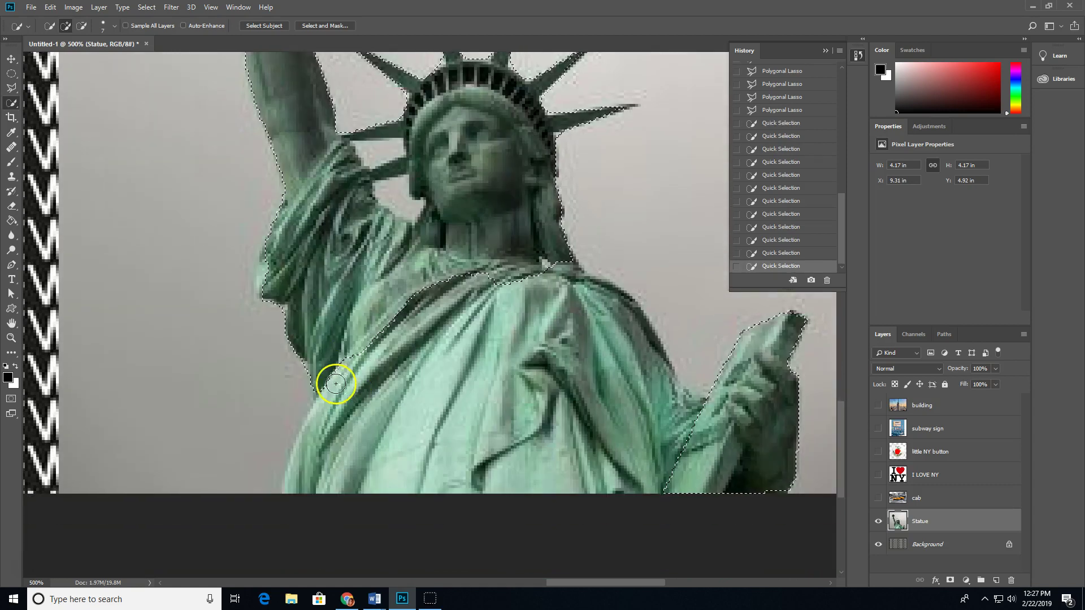
Extend the quick selection over the chest and lower robe, stepping back one history state and redoing the robe's lower-left edge
{"action": "left_click", "coordinate": [274, 276]}
{"action": "mouse_move", "coordinate": [543, 269]}
{"action": "left_mouse_down"}
{"action": "mouse_move", "coordinate": [552, 299]}
{"action": "mouse_move", "coordinate": [655, 436]}
{"action": "left_mouse_up"}
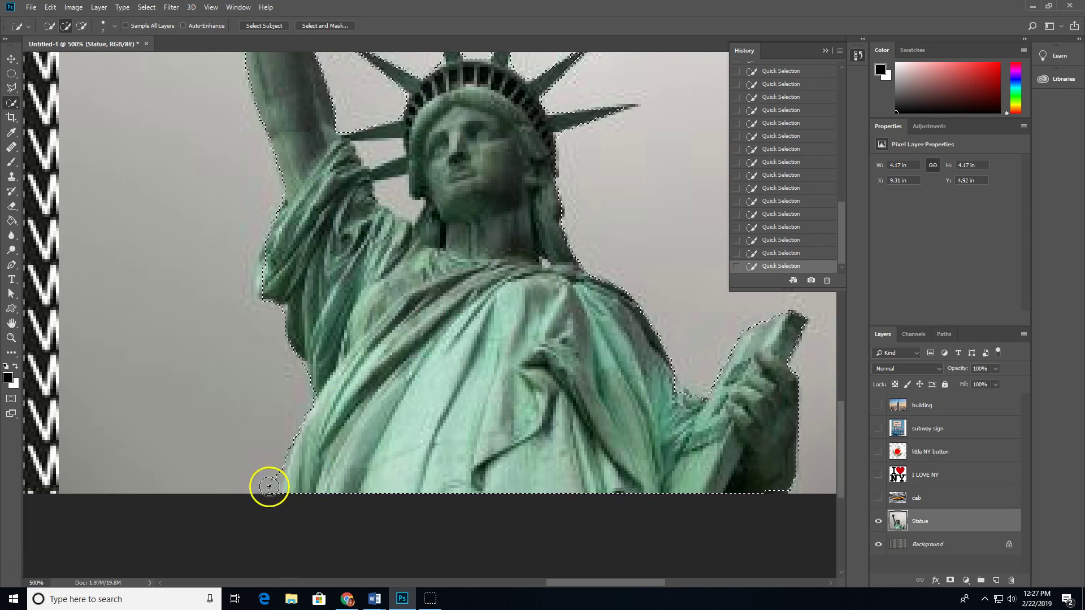
{"action": "left_click", "coordinate": [780, 253]}
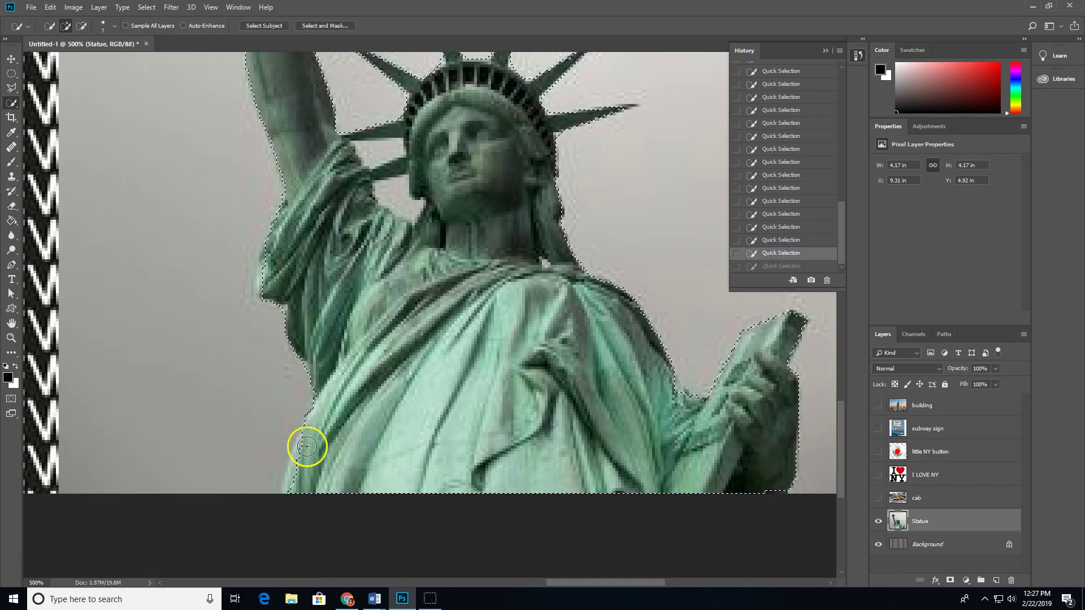
{"action": "left_click_drag", "start_coordinate": [296, 482], "coordinate": [295, 497]}
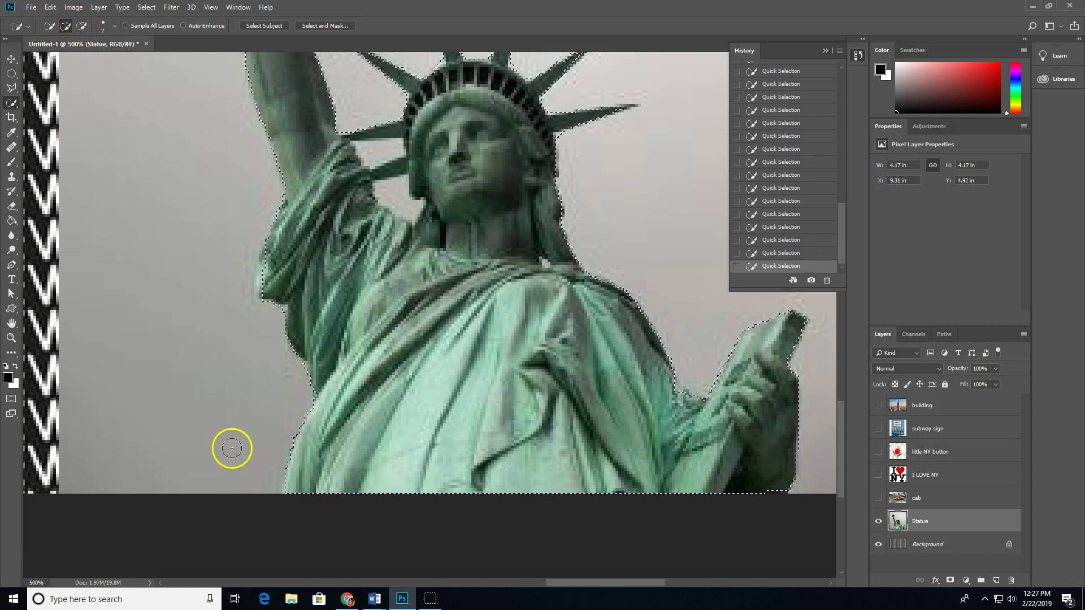
Subtract the sky gaps between the crown's left spikes, the raised sleeve and the face from the quick selection
{"action": "key", "text": "alt"}
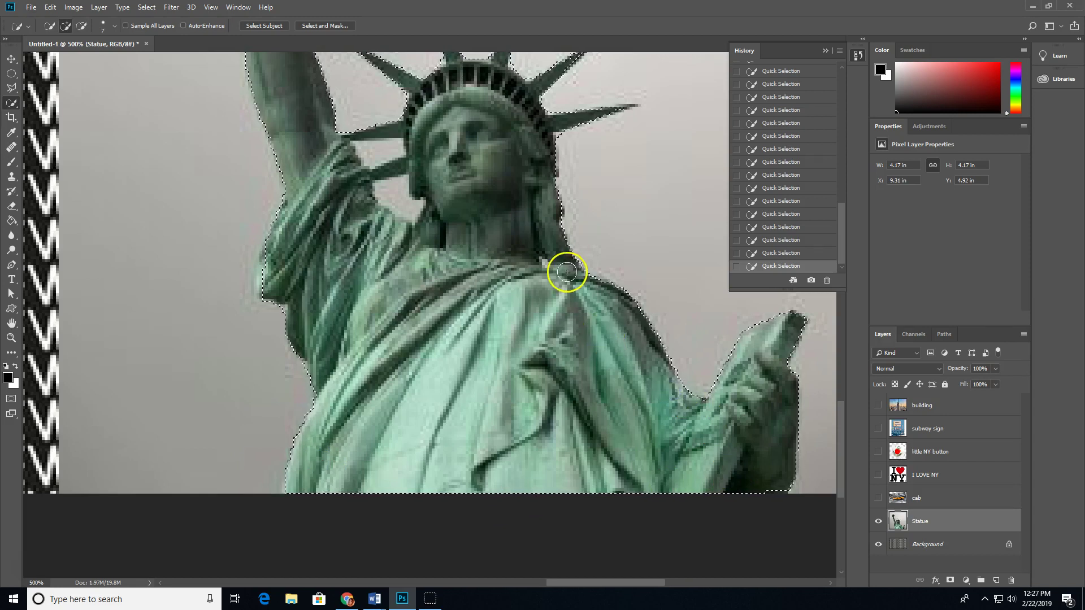
{"action": "scroll", "coordinate": [521, 298], "scroll_direction": "up", "scroll_amount": 2}
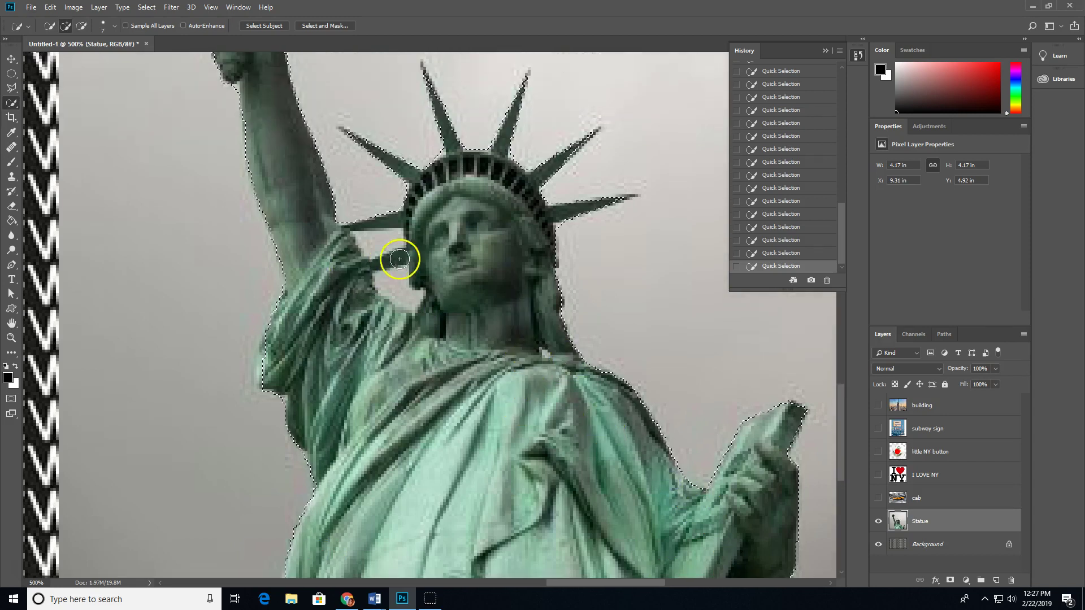
{"action": "left_click", "coordinate": [369, 243], "text": "alt"}
{"action": "left_click_drag", "start_coordinate": [419, 288], "coordinate": [395, 290]}
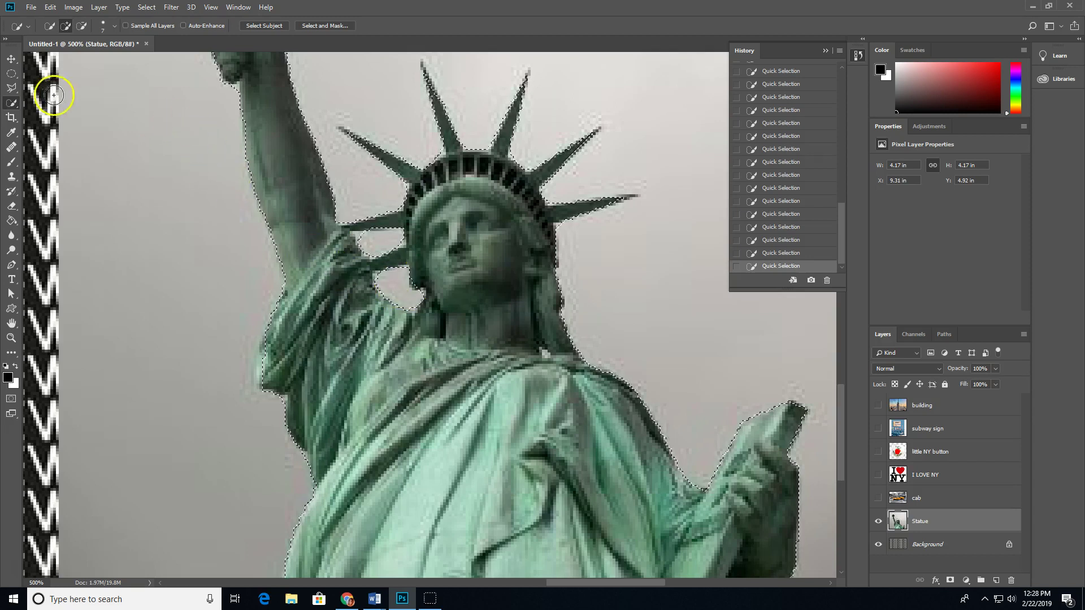
Clean up the gaps beside the crown's left spikes with the Lasso, subtracting leftover sky and adding back the spike and sleeve edges
{"action": "left_click", "coordinate": [11, 88]}
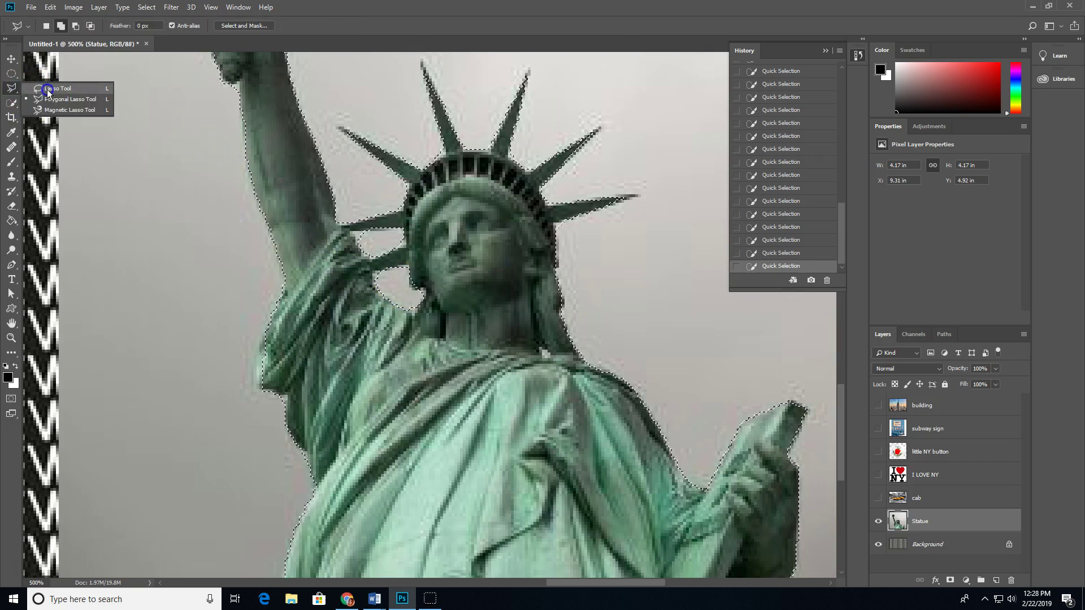
{"action": "left_click", "coordinate": [48, 89]}
{"action": "left_click", "coordinate": [75, 25]}
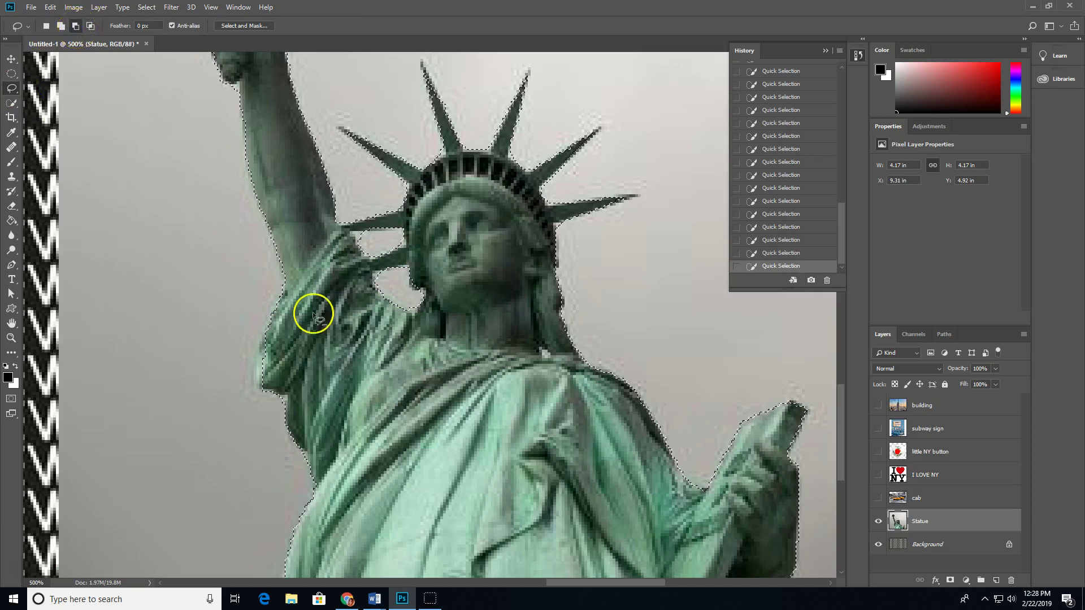
{"action": "mouse_move", "coordinate": [400, 231]}
{"action": "left_mouse_down"}
{"action": "mouse_move", "coordinate": [346, 238]}
{"action": "mouse_move", "coordinate": [367, 244]}
{"action": "mouse_move", "coordinate": [402, 232]}
{"action": "mouse_move", "coordinate": [408, 245]}
{"action": "mouse_move", "coordinate": [375, 250]}
{"action": "mouse_move", "coordinate": [413, 260]}
{"action": "mouse_move", "coordinate": [377, 269]}
{"action": "mouse_move", "coordinate": [378, 286]}
{"action": "mouse_move", "coordinate": [373, 276]}
{"action": "mouse_move", "coordinate": [413, 298]}
{"action": "mouse_move", "coordinate": [426, 292]}
{"action": "mouse_move", "coordinate": [415, 311]}
{"action": "mouse_move", "coordinate": [397, 296]}
{"action": "left_mouse_up"}
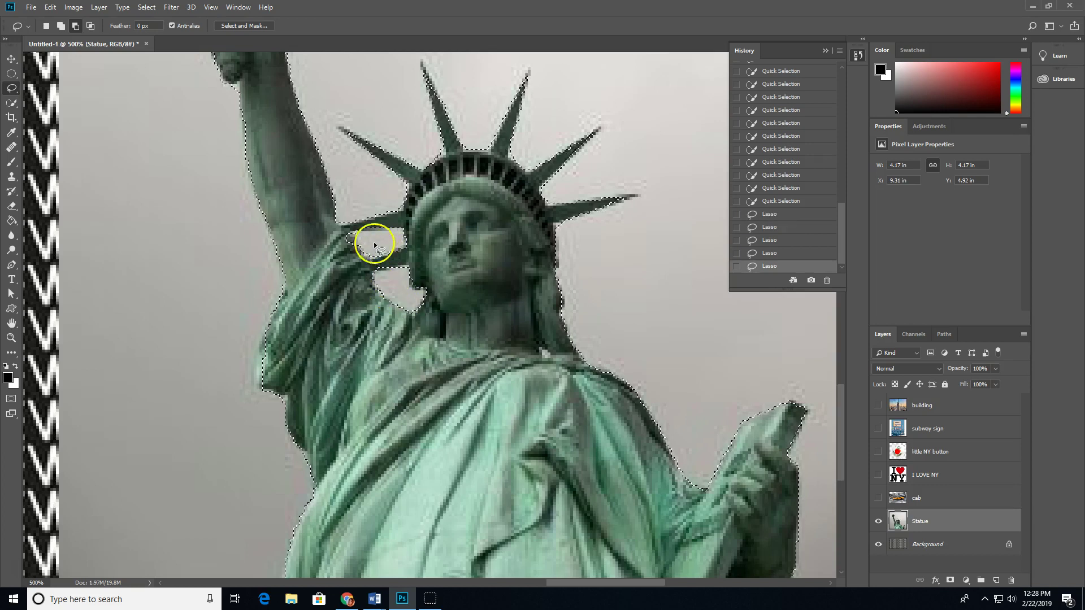
{"action": "left_click", "coordinate": [61, 25]}
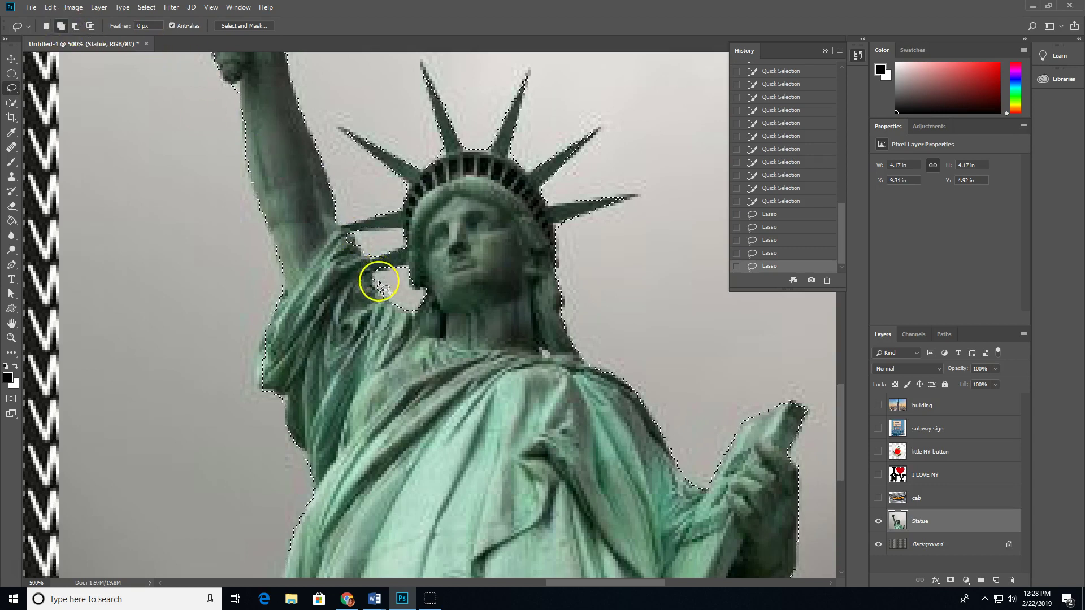
{"action": "mouse_move", "coordinate": [319, 236]}
{"action": "left_mouse_down"}
{"action": "mouse_move", "coordinate": [408, 234]}
{"action": "mouse_move", "coordinate": [421, 259]}
{"action": "left_mouse_up"}
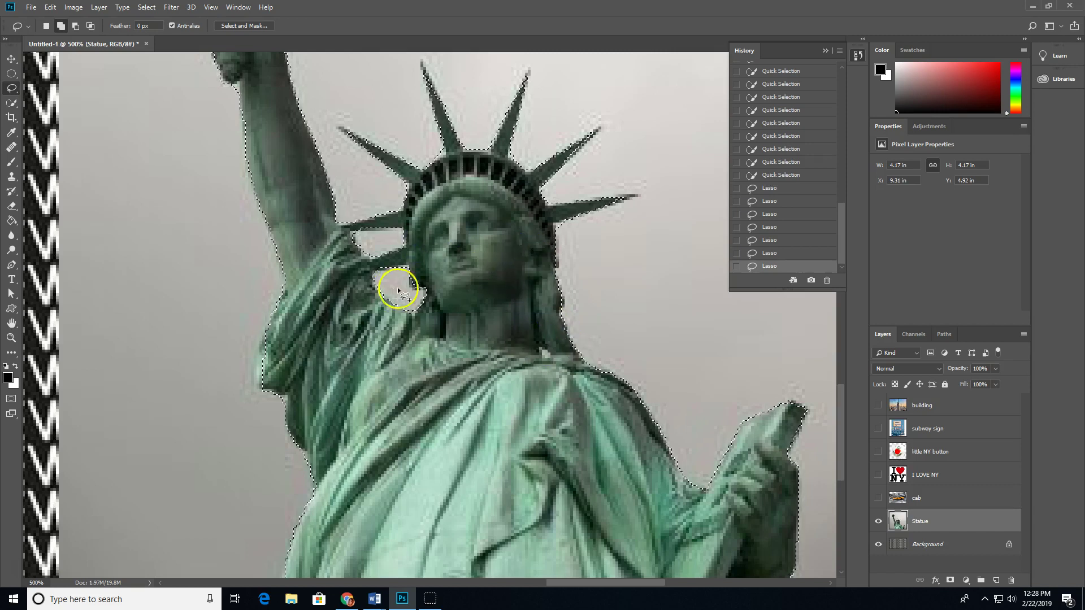
Examine the selection edge around the torch's flame at 1600% zoom, comparing it with and without the Quick Mask overlay
{"action": "scroll", "coordinate": [446, 258], "scroll_direction": "up", "scroll_amount": 5}
{"action": "scroll", "coordinate": [465, 293], "scroll_direction": "down", "scroll_amount": 2}
{"action": "scroll", "coordinate": [468, 303], "scroll_direction": "up", "scroll_amount": 4}
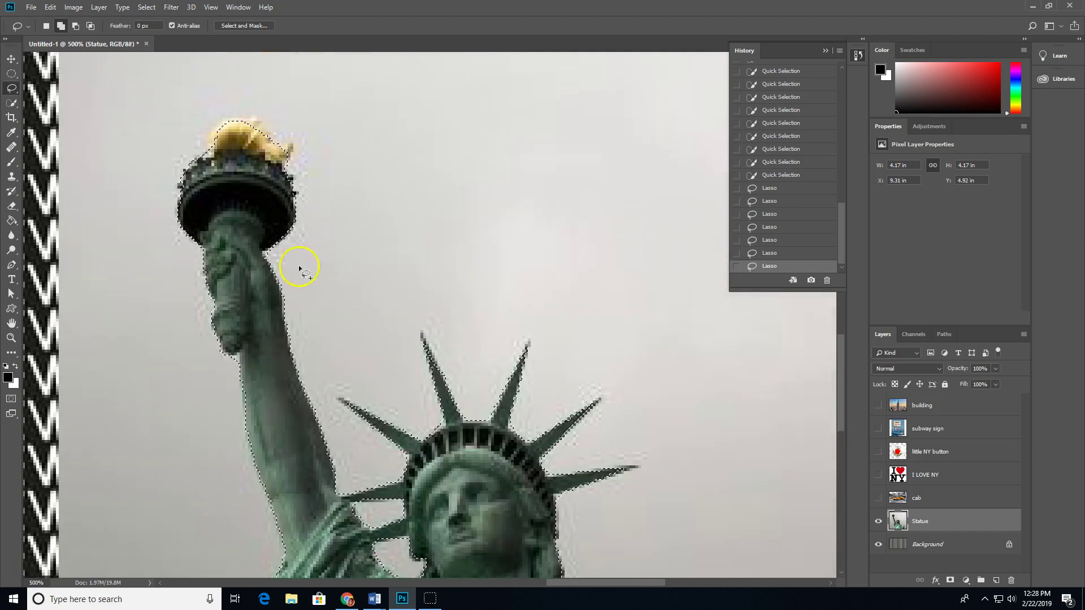
{"action": "left_click", "coordinate": [10, 337]}
{"action": "left_click", "coordinate": [239, 156]}
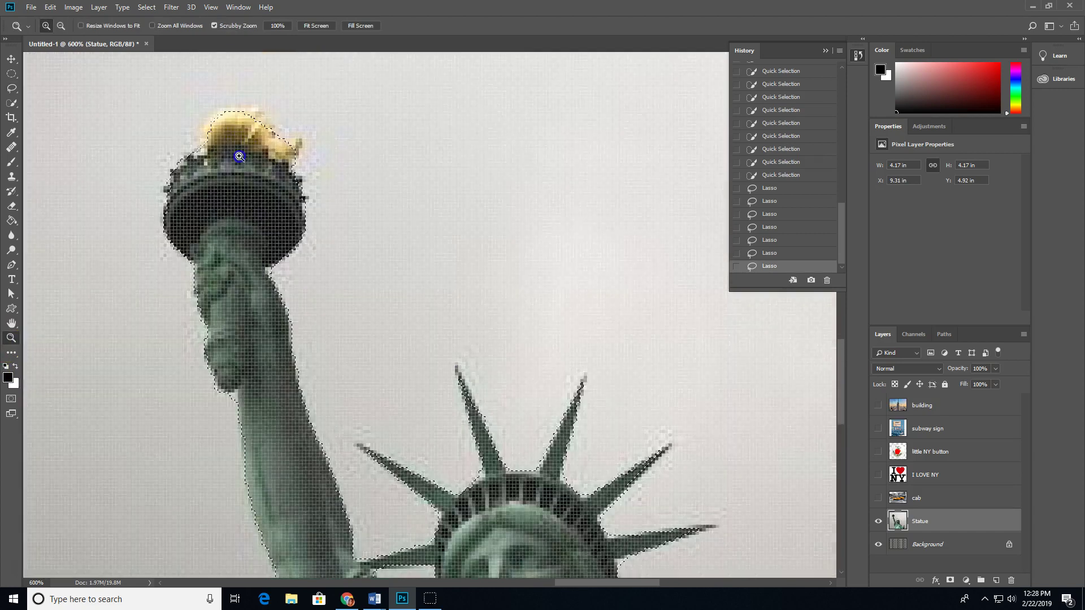
{"action": "left_click", "coordinate": [239, 157]}
{"action": "left_click", "coordinate": [237, 155]}
{"action": "left_click", "coordinate": [260, 188]}
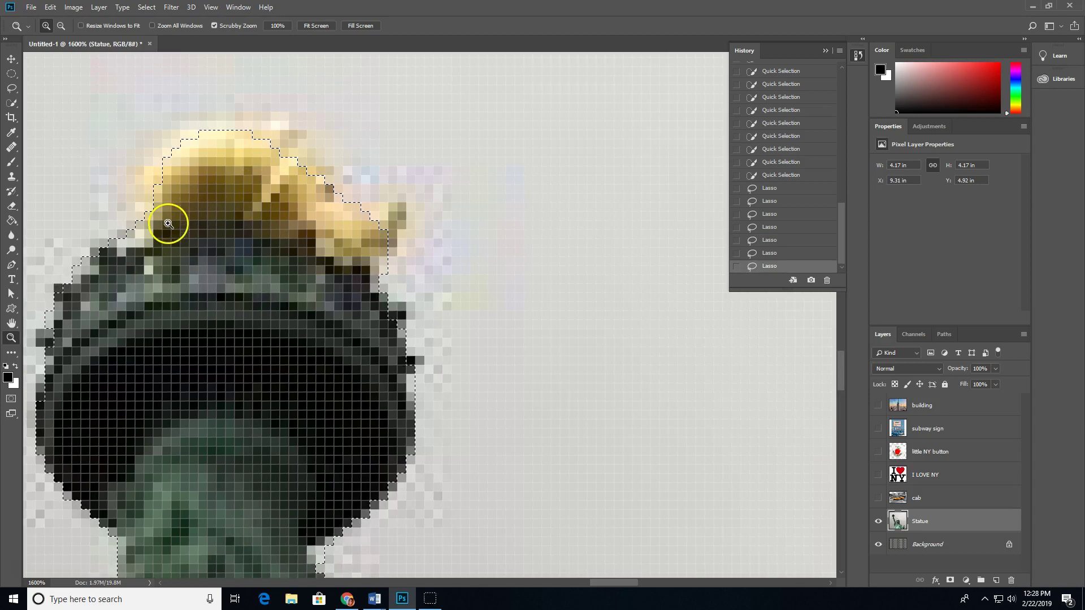
{"action": "left_click", "coordinate": [13, 406]}
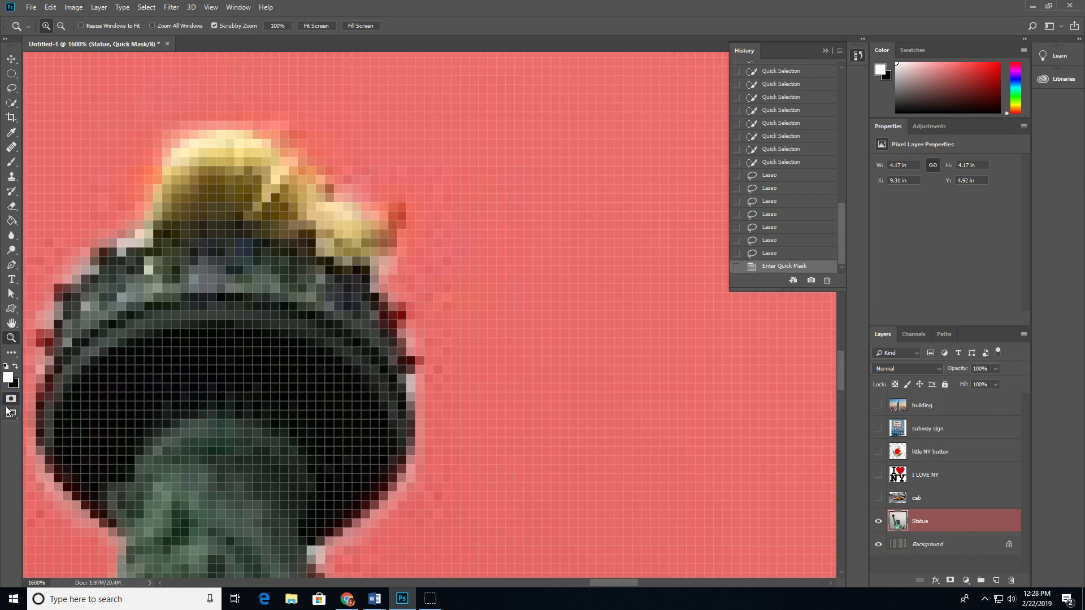
{"action": "left_click", "coordinate": [9, 404]}
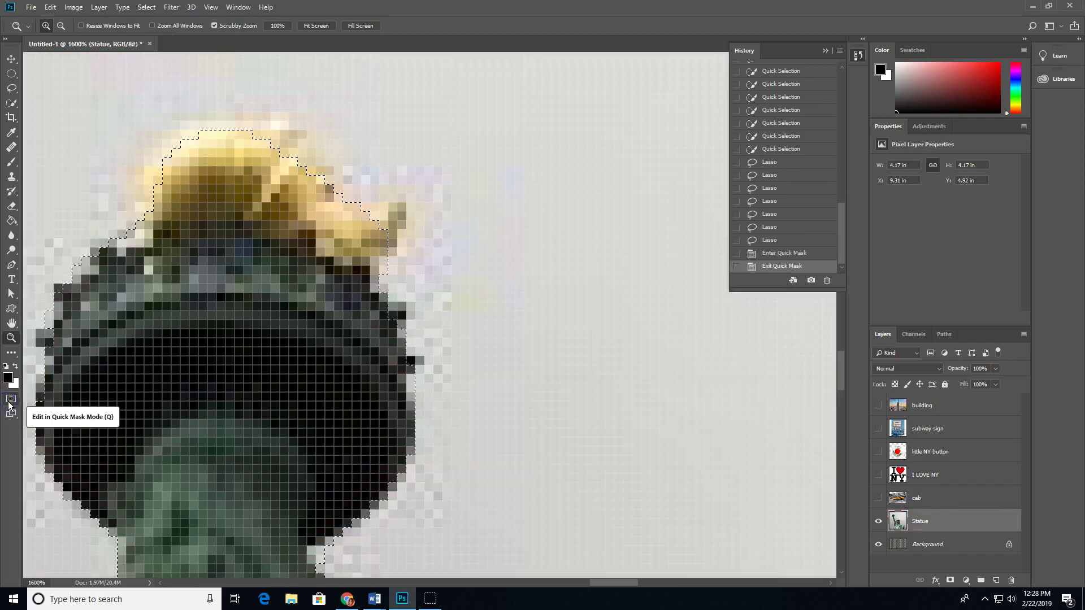
{"action": "left_click", "coordinate": [9, 405]}
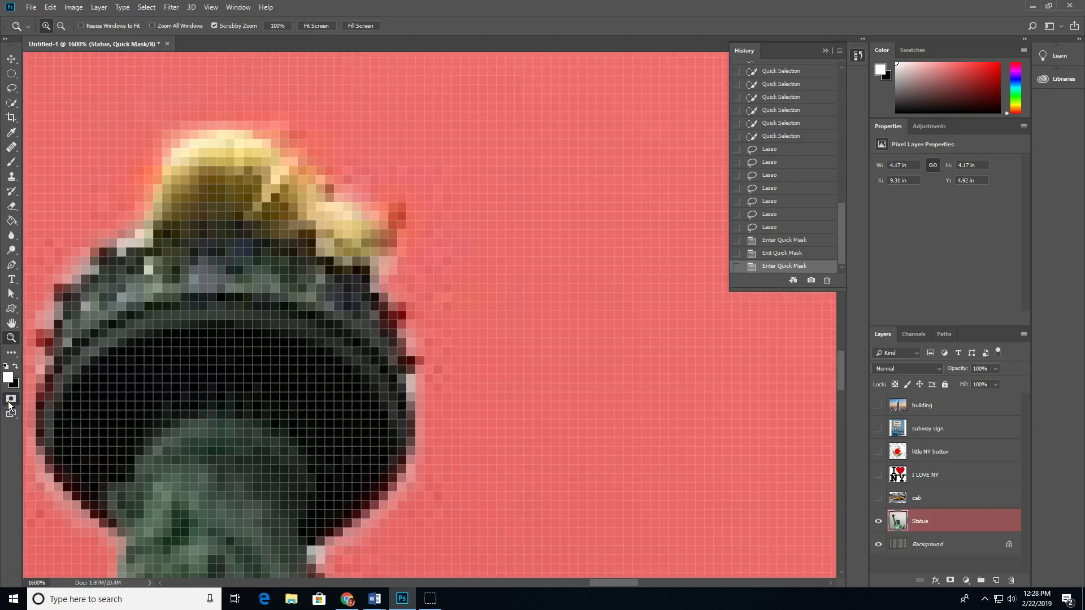
{"action": "left_click", "coordinate": [10, 405]}
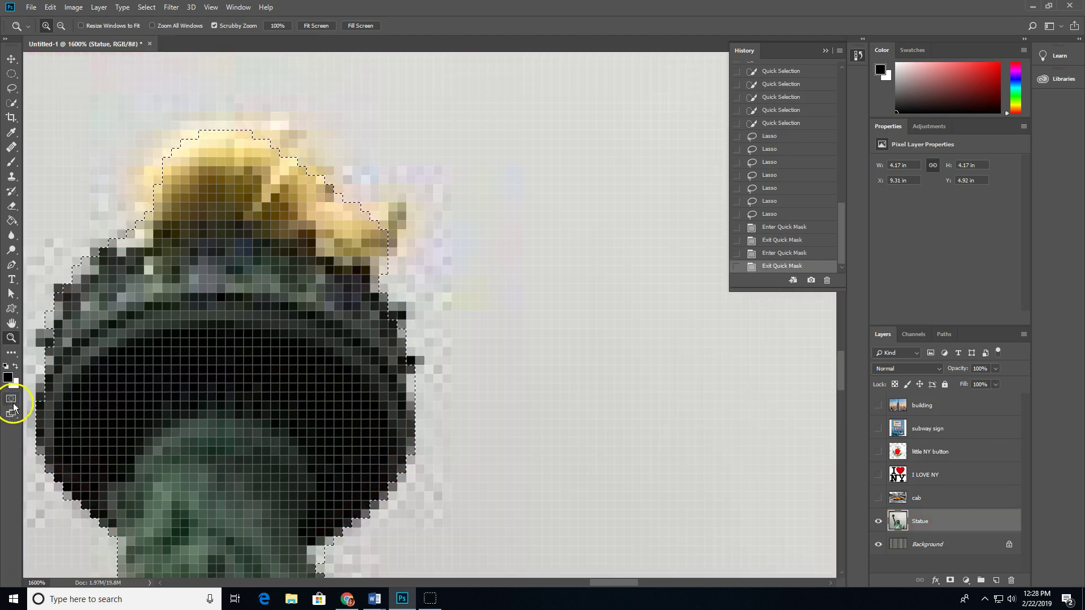
In Quick Mask mode, paint white with a smaller brush over the flame's right edge to add it, and return to the normal selection
{"action": "left_click", "coordinate": [11, 403]}
{"action": "left_click", "coordinate": [11, 162]}
{"action": "key", "text": "x"}
{"action": "left_click", "coordinate": [10, 375]}
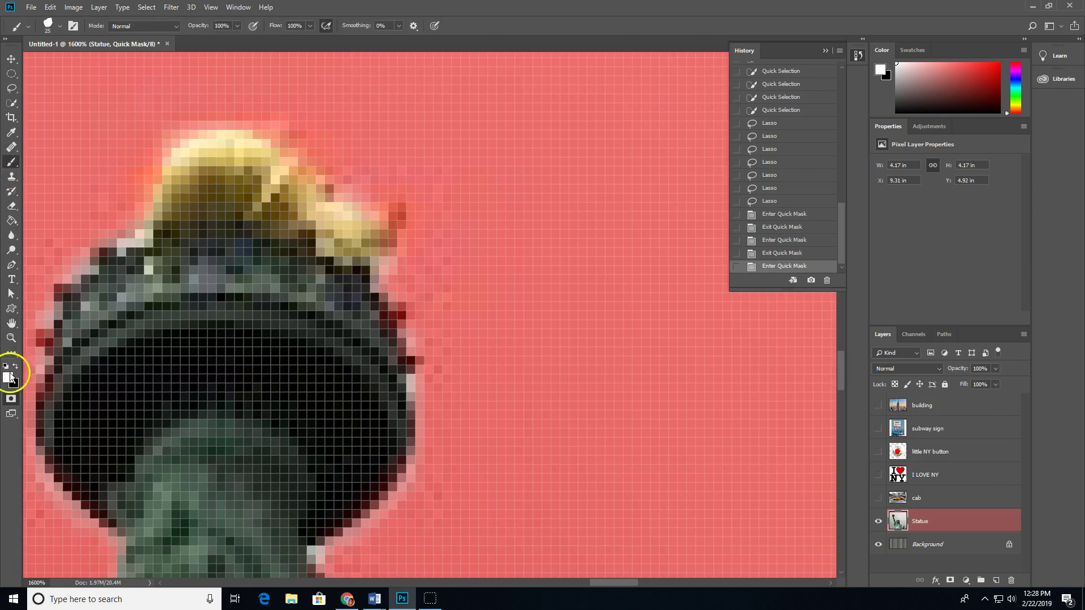
{"action": "key", "text": "bracketleft"}
{"action": "key", "text": "bracketleft"}
{"action": "key", "text": "bracketleft"}
{"action": "key", "text": "bracketleft"}
{"action": "key", "text": "bracketleft"}
{"action": "key", "text": "bracketleft"}
{"action": "key", "text": "bracketleft"}
{"action": "key", "text": "bracketleft"}
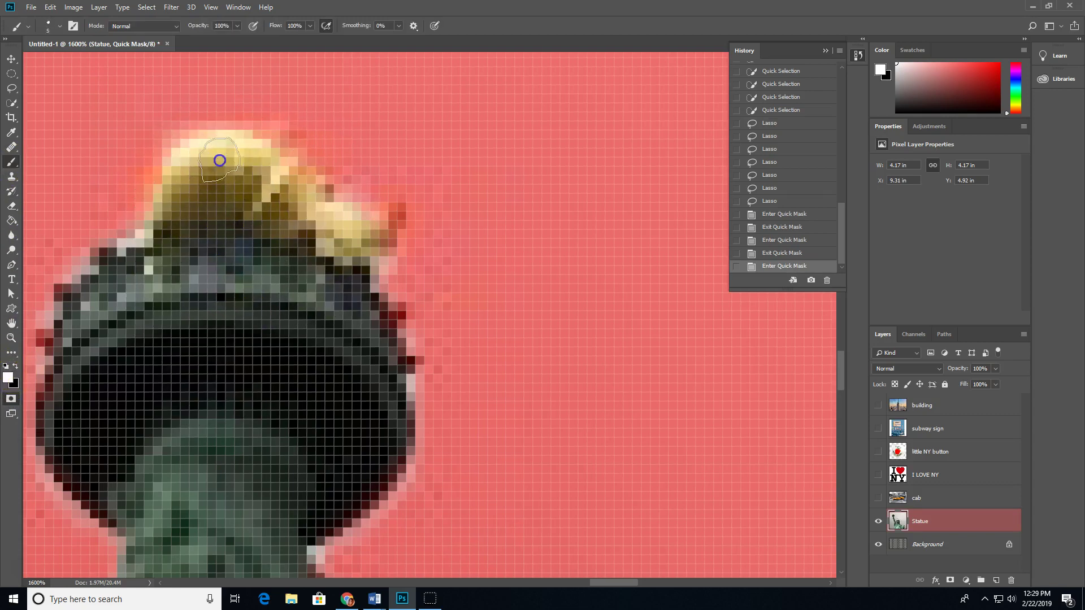
{"action": "left_click_drag", "start_coordinate": [219, 161], "coordinate": [280, 151]}
{"action": "mouse_move", "coordinate": [286, 210]}
{"action": "left_mouse_down"}
{"action": "mouse_move", "coordinate": [332, 229]}
{"action": "mouse_move", "coordinate": [357, 278]}
{"action": "left_mouse_up"}
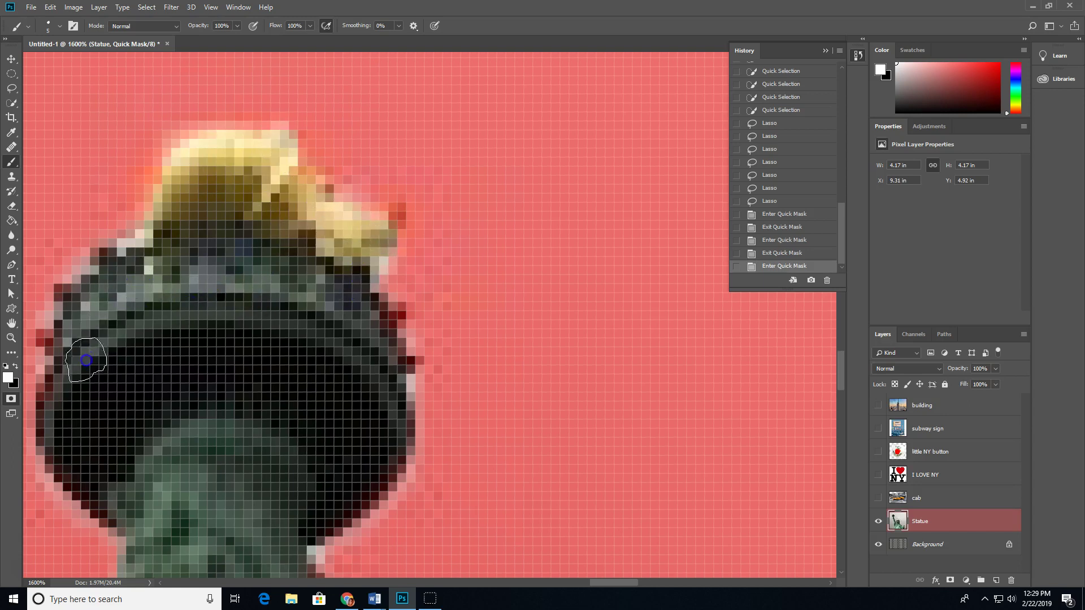
{"action": "left_click", "coordinate": [300, 382]}
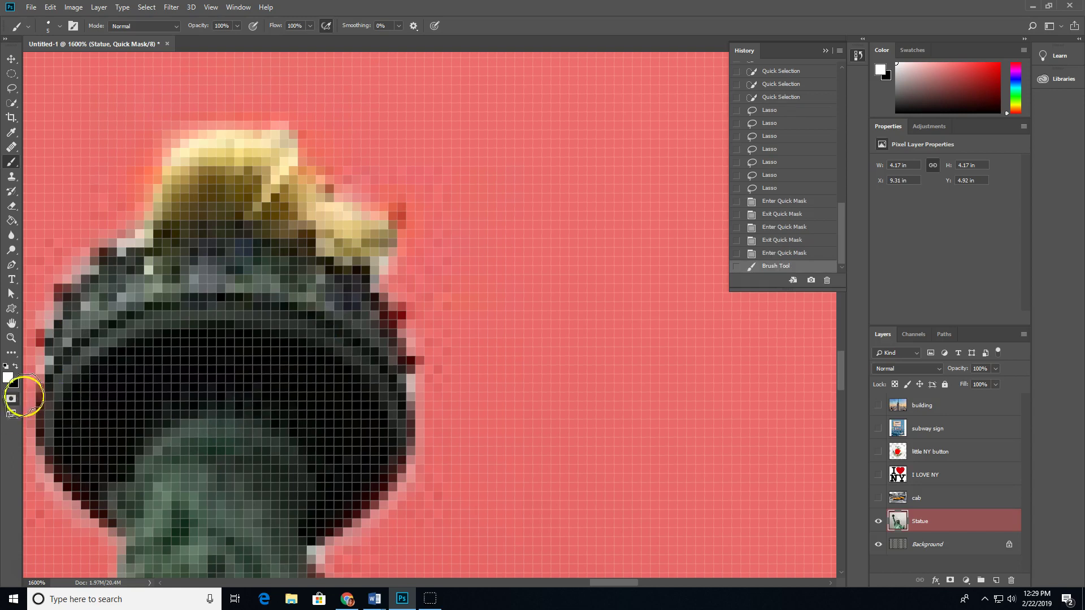
{"action": "left_click", "coordinate": [11, 399]}
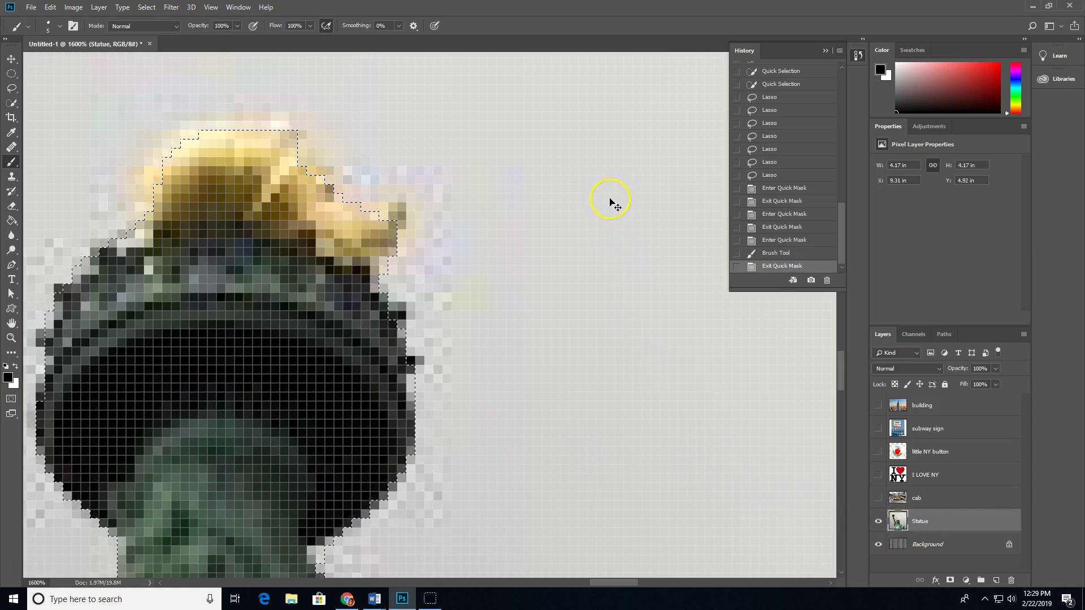
Open Select and Mask for the statue selection and inspect the cutout's edges against the New York background
{"action": "scroll", "coordinate": [582, 271], "scroll_direction": "left", "scroll_amount": 2}
{"action": "key", "text": "ctrl+0"}
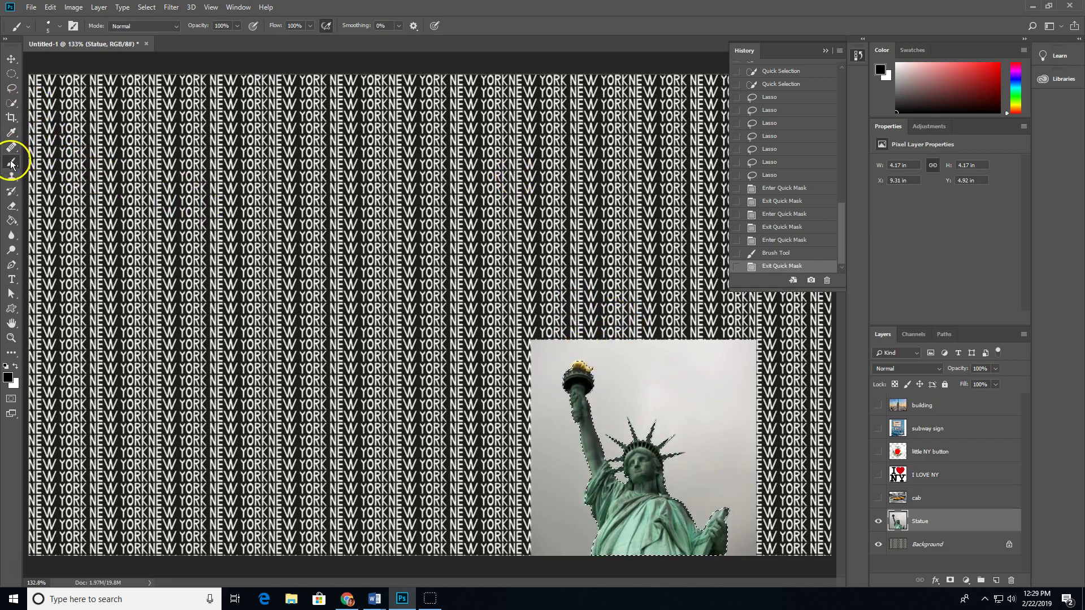
{"action": "left_click", "coordinate": [11, 73]}
{"action": "left_click", "coordinate": [10, 102]}
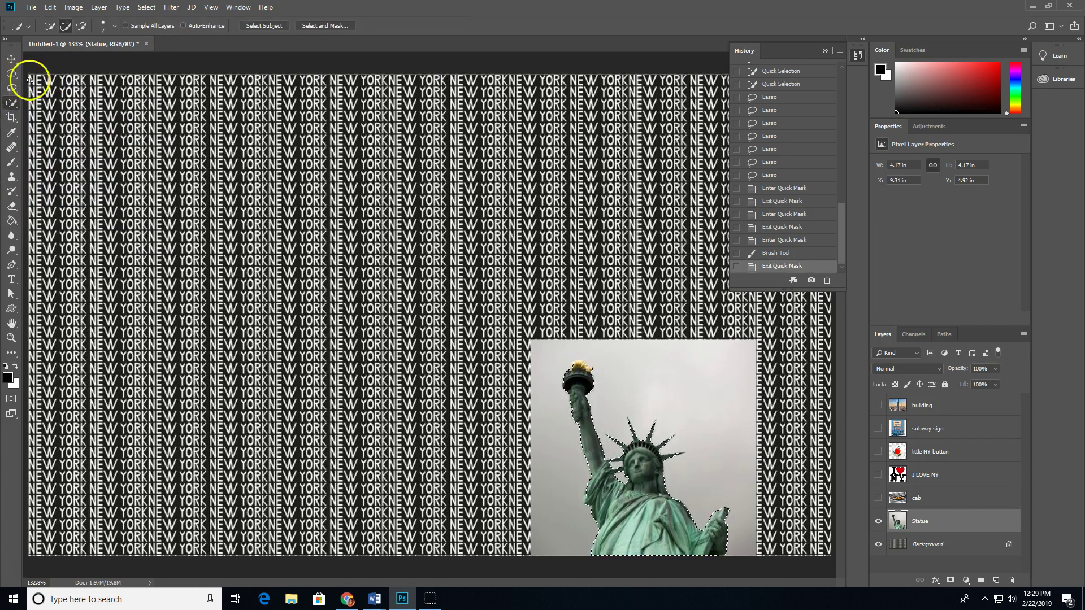
{"action": "left_click", "coordinate": [334, 26]}
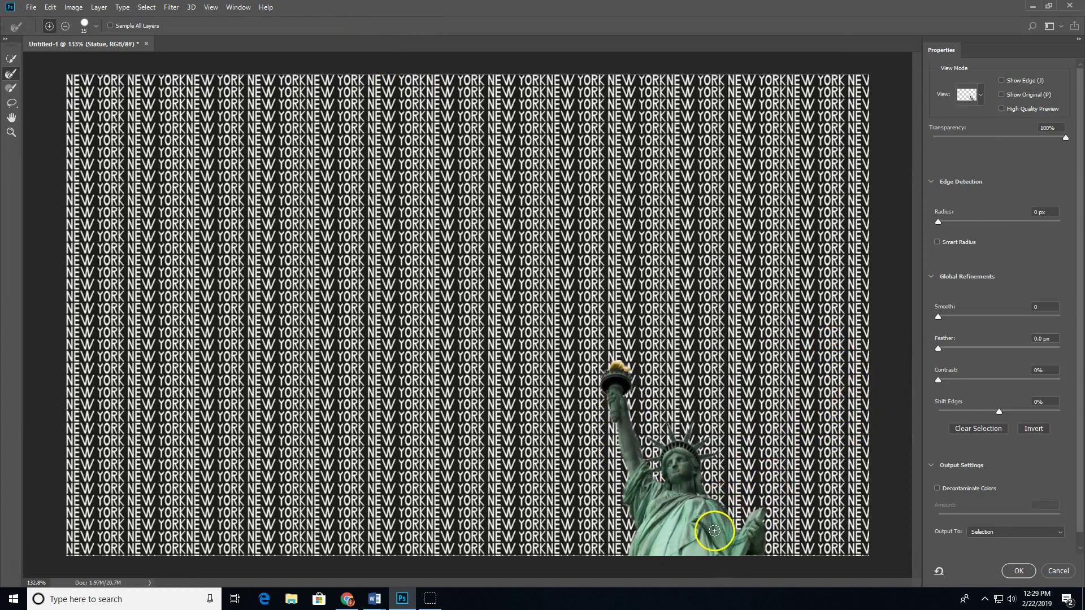
{"action": "left_click", "coordinate": [11, 133]}
{"action": "left_click_drag", "start_coordinate": [616, 409], "coordinate": [691, 472]}
{"action": "scroll", "coordinate": [729, 475], "scroll_direction": "down", "scroll_amount": 3}
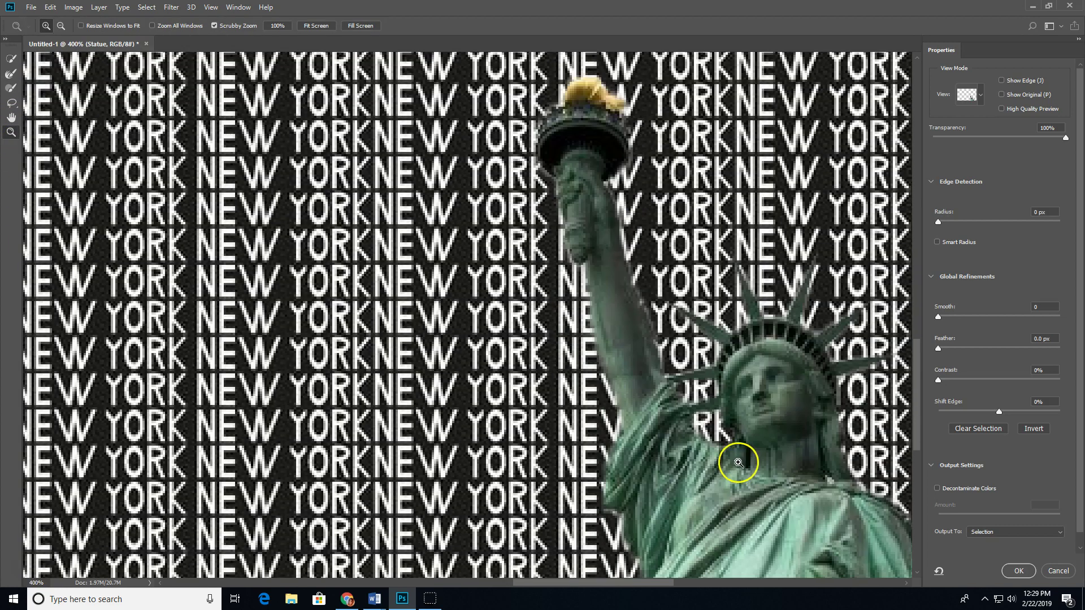
{"action": "left_click_drag", "start_coordinate": [738, 460], "coordinate": [651, 439]}
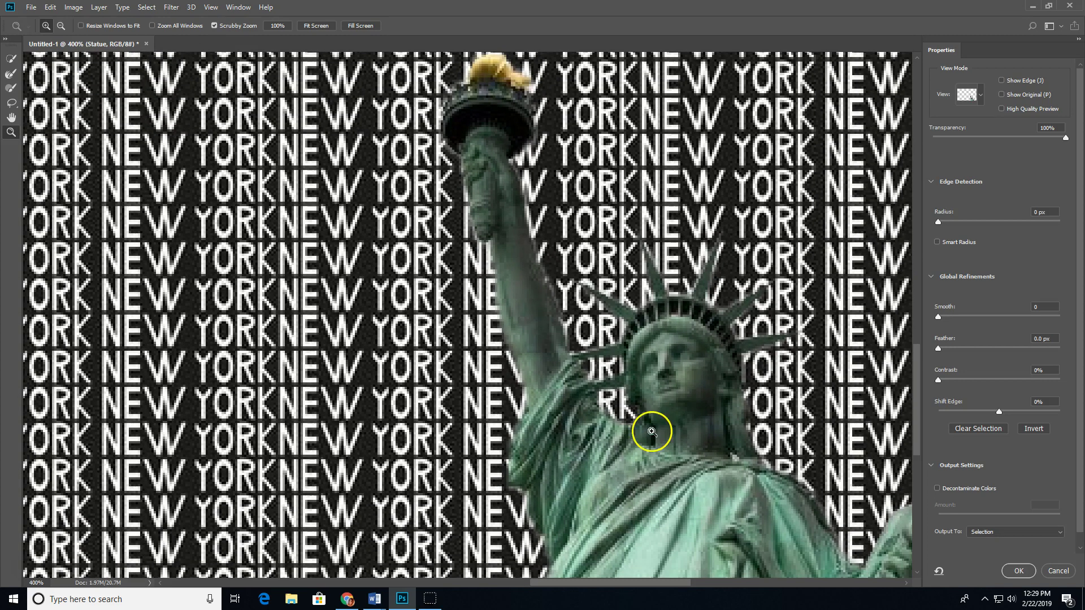
{"action": "key", "text": "ctrl+0"}
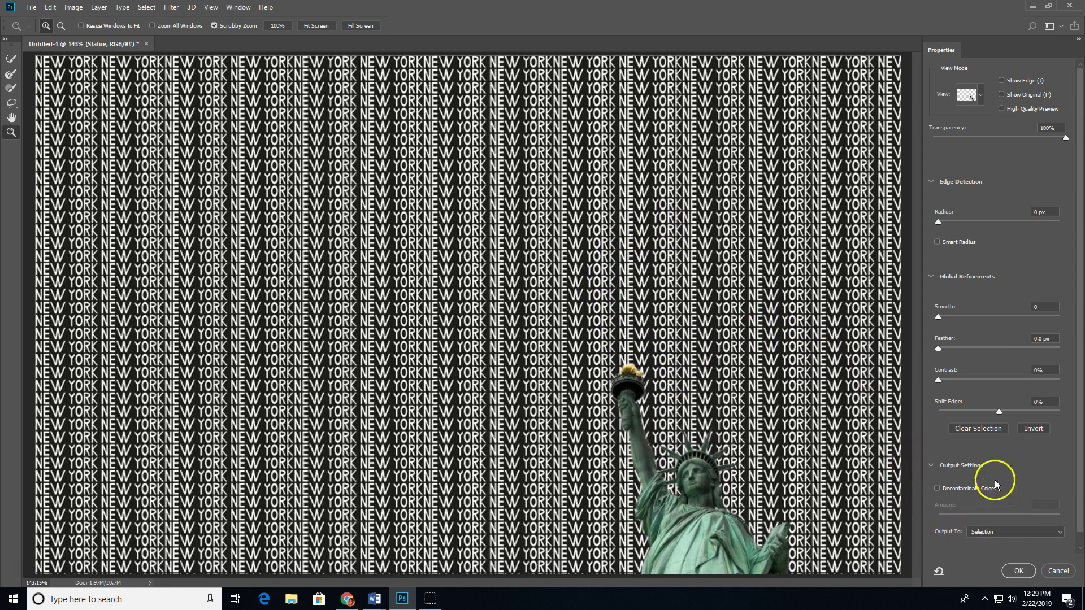
Output the statue selection as a Layer Mask and apply it to the Statue layer
{"action": "left_click", "coordinate": [930, 465]}
{"action": "left_click", "coordinate": [990, 535]}
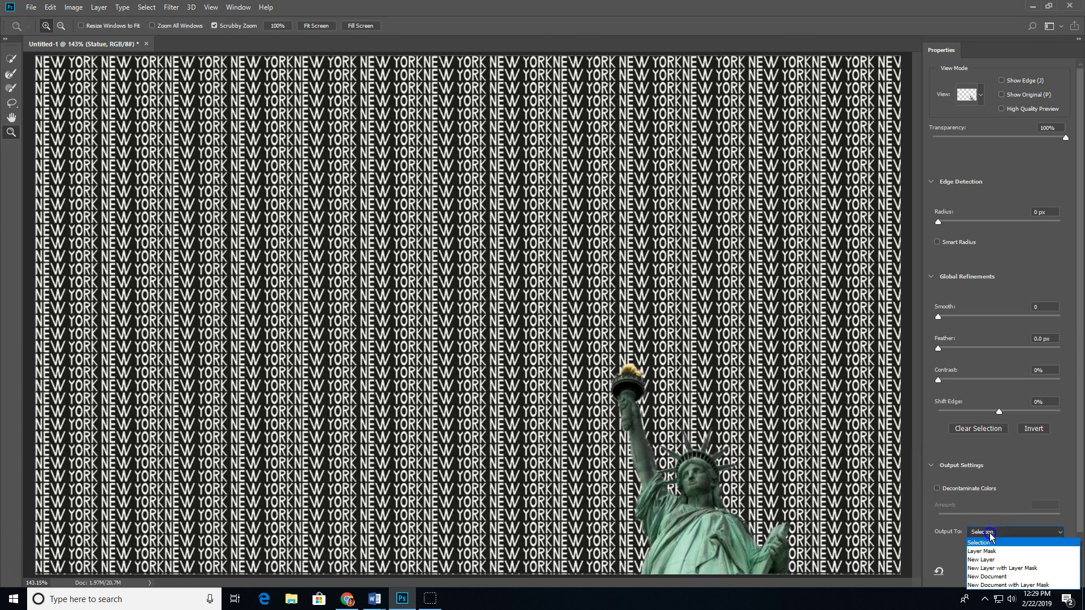
{"action": "left_click", "coordinate": [990, 553]}
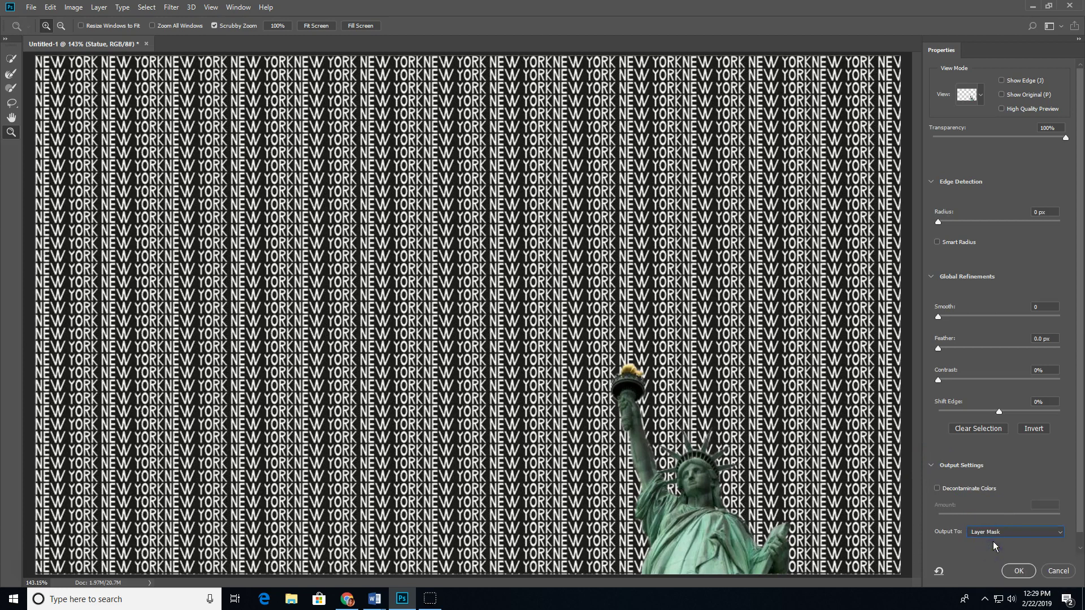
{"action": "left_click", "coordinate": [932, 465]}
{"action": "mouse_move", "coordinate": [1066, 139]}
{"action": "left_mouse_down"}
{"action": "mouse_move", "coordinate": [924, 143]}
{"action": "mouse_move", "coordinate": [1068, 148]}
{"action": "left_mouse_up"}
{"action": "left_click", "coordinate": [1018, 570]}
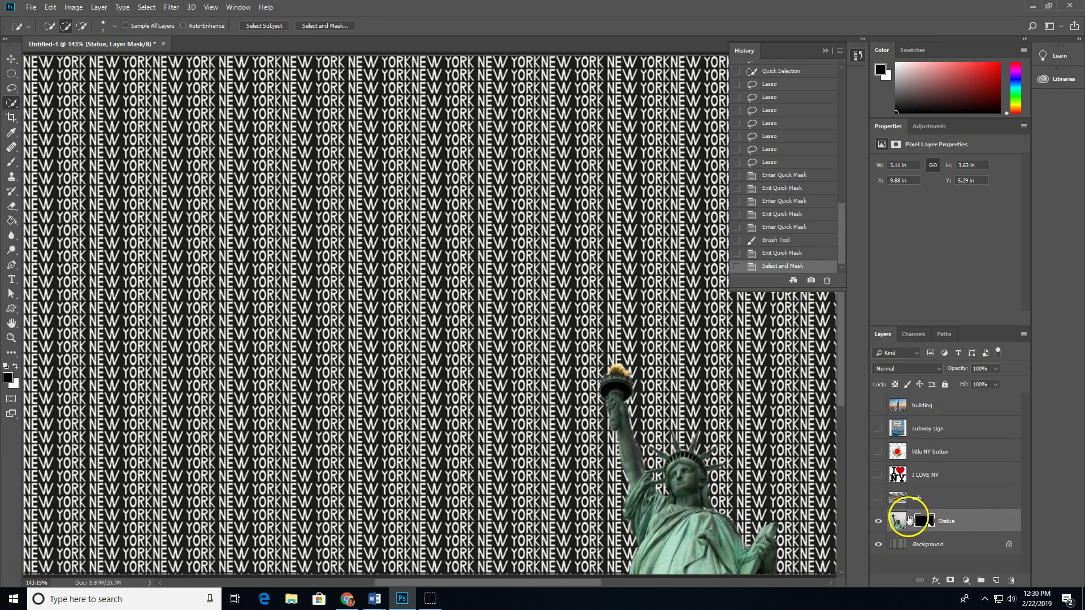
Show the cab layer and bring the yellow taxi into close view at 400% zoom
{"action": "left_click", "coordinate": [878, 498]}
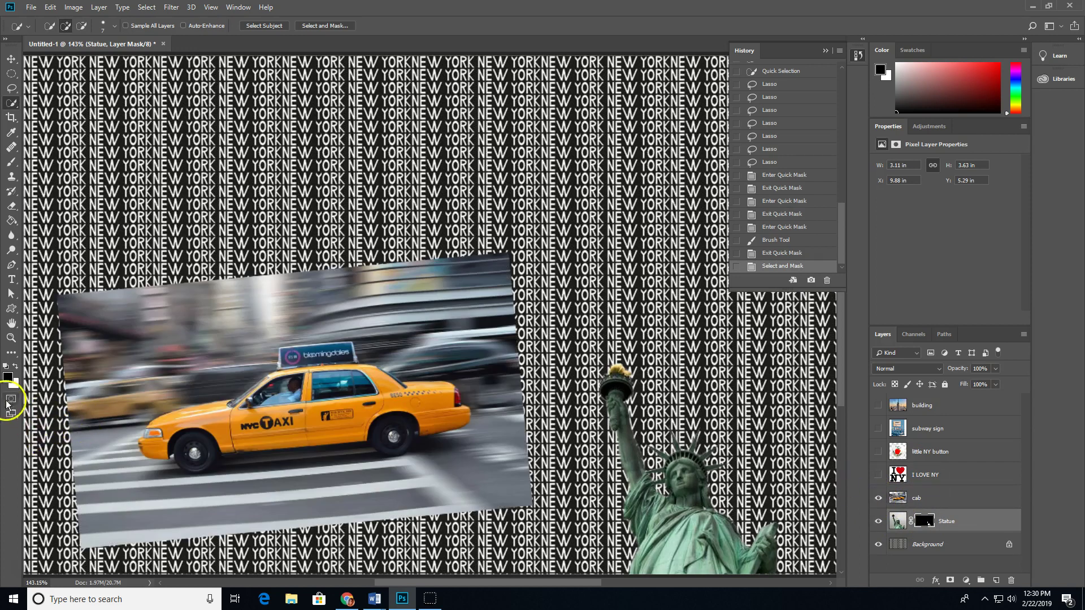
{"action": "left_click", "coordinate": [12, 338]}
{"action": "left_click", "coordinate": [187, 420]}
{"action": "left_click", "coordinate": [117, 422]}
{"action": "left_click", "coordinate": [274, 441]}
{"action": "scroll", "coordinate": [283, 439], "scroll_direction": "down", "scroll_amount": 2}
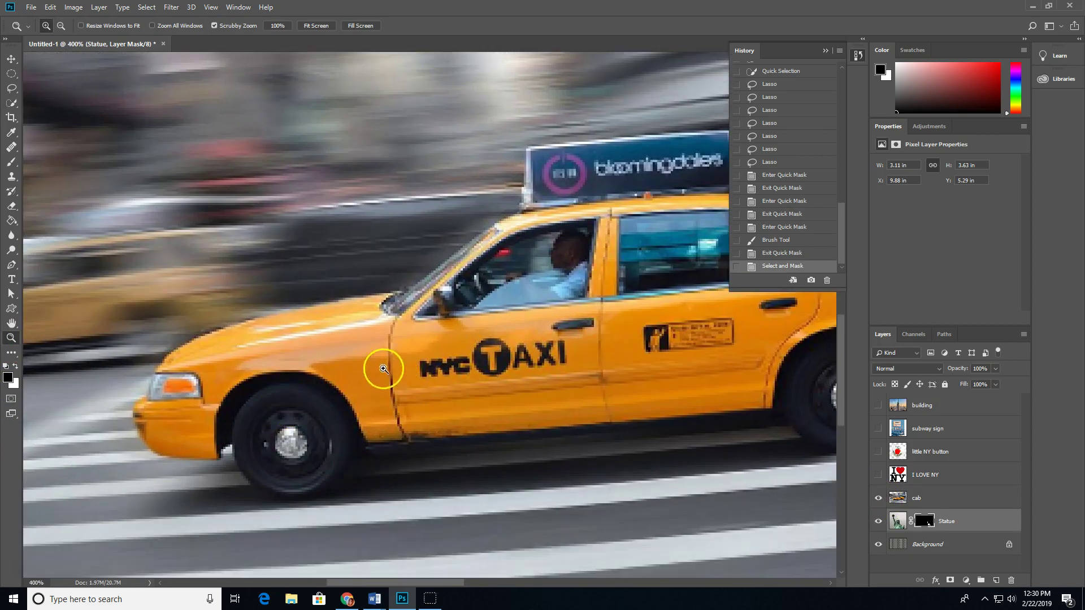
{"action": "scroll", "coordinate": [513, 394], "scroll_direction": "right", "scroll_amount": 3}
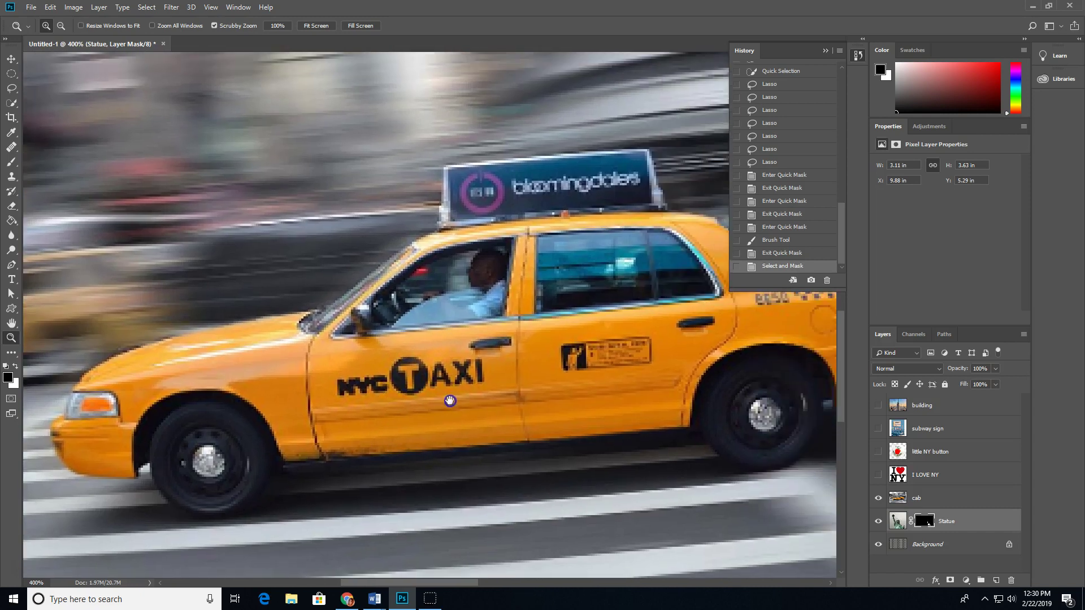
With the Polygonal Lasso set to add, outline the rooftop Bloomingdale's sign and a wedge of the roof and doors beneath it
{"action": "left_click", "coordinate": [12, 89]}
{"action": "left_click", "coordinate": [45, 99]}
{"action": "left_click", "coordinate": [60, 27]}
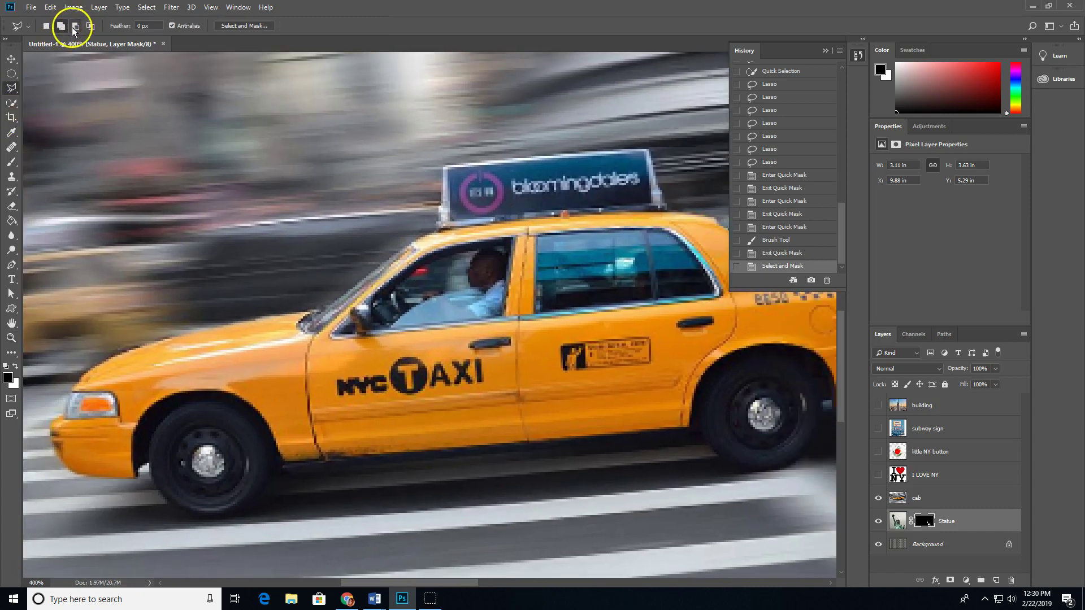
{"action": "left_click", "coordinate": [442, 203]}
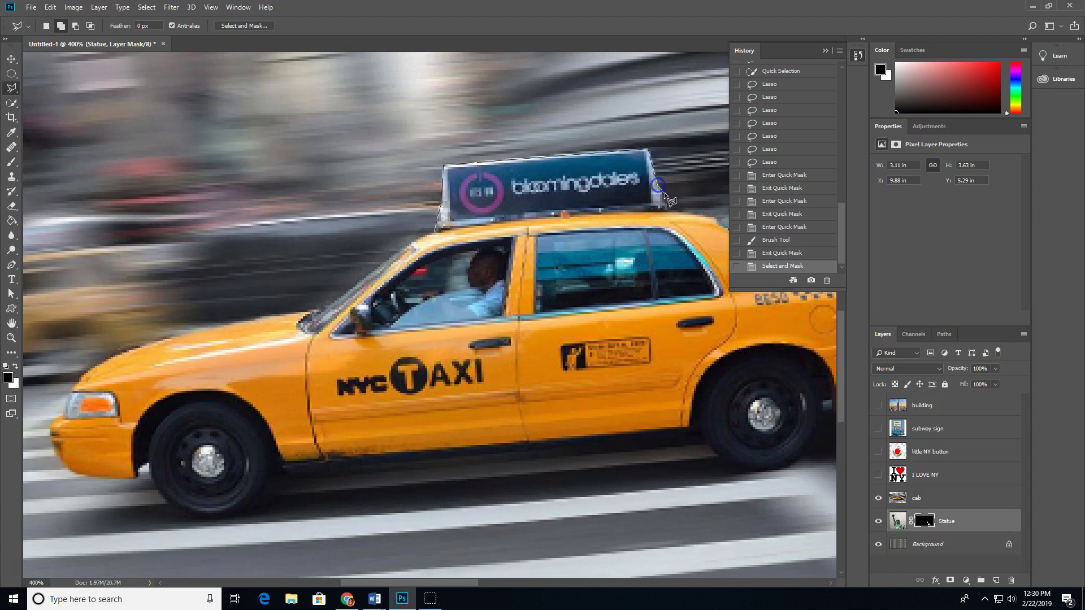
{"action": "left_click", "coordinate": [667, 209]}
{"action": "left_click", "coordinate": [540, 316]}
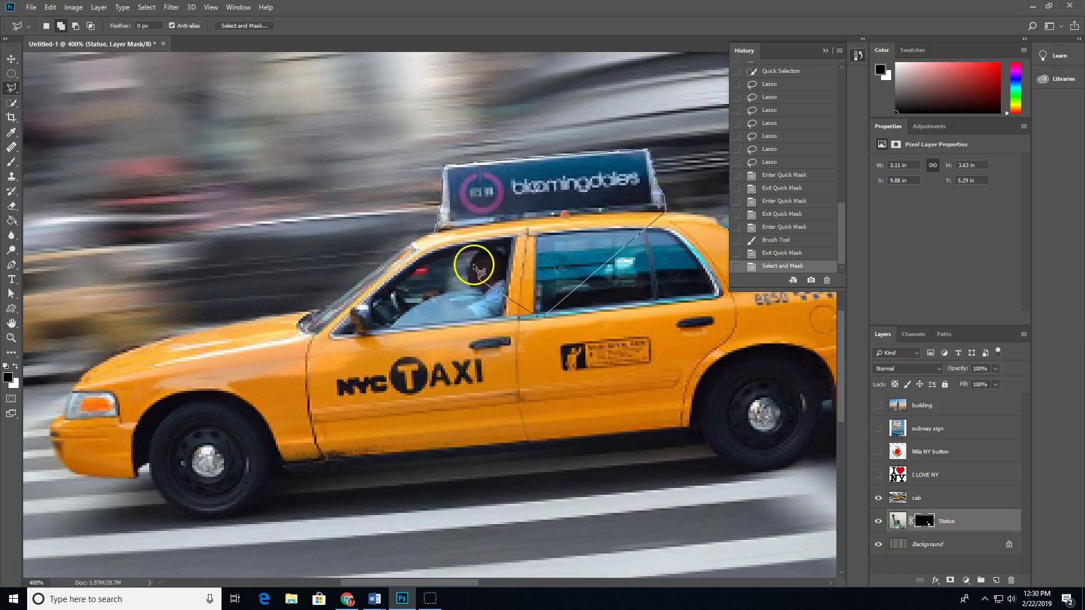
{"action": "left_click", "coordinate": [434, 233]}
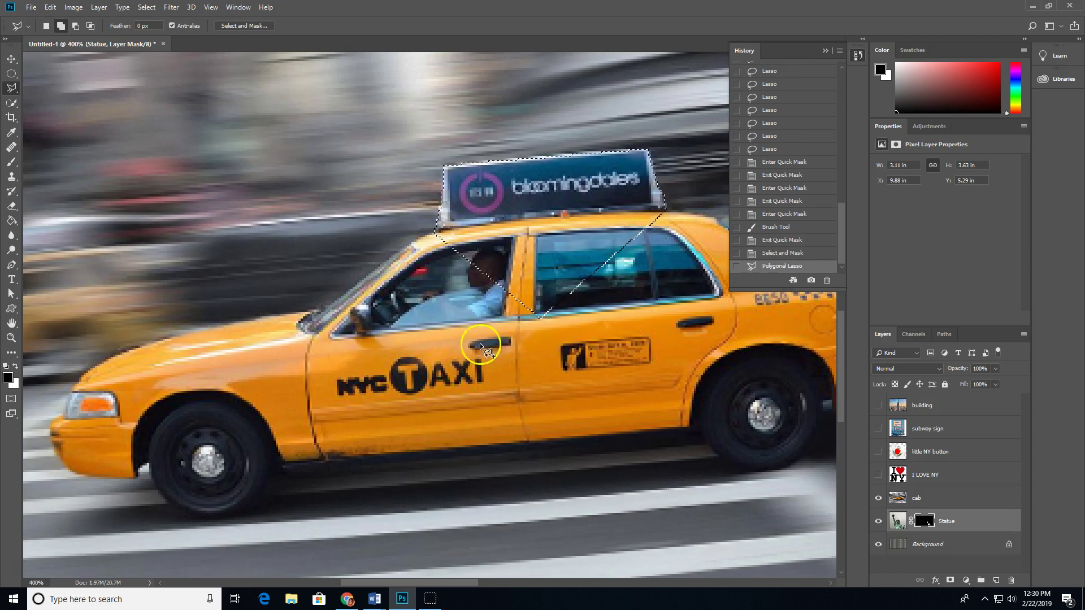
Add the cab's rear roof, back window, trunk and rear side panel to the selection with the Polygonal Lasso
{"action": "left_click_drag", "start_coordinate": [444, 584], "coordinate": [482, 584]}
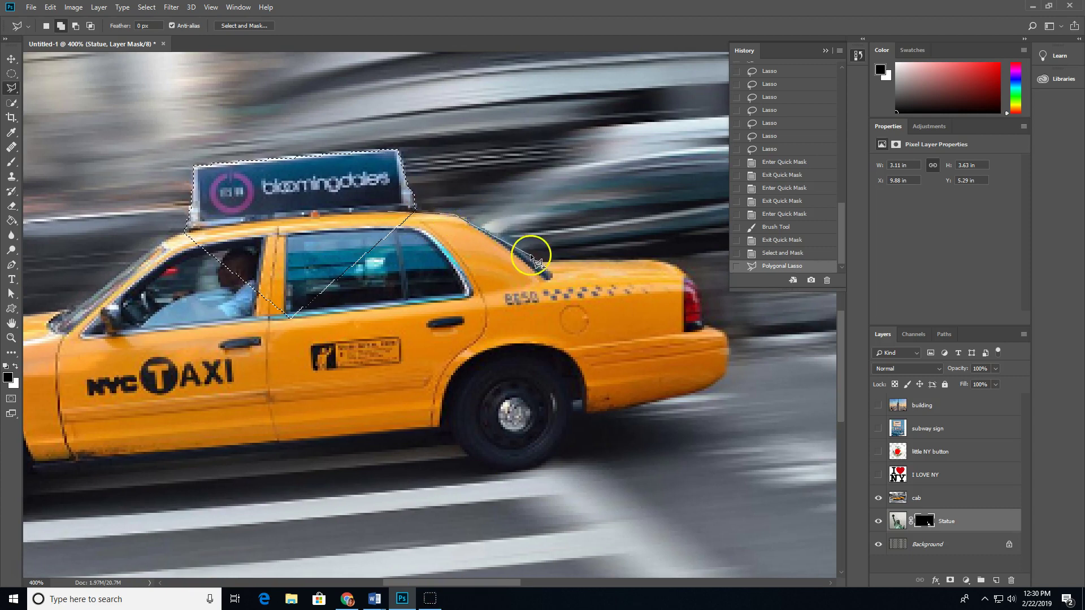
{"action": "left_click", "coordinate": [678, 264]}
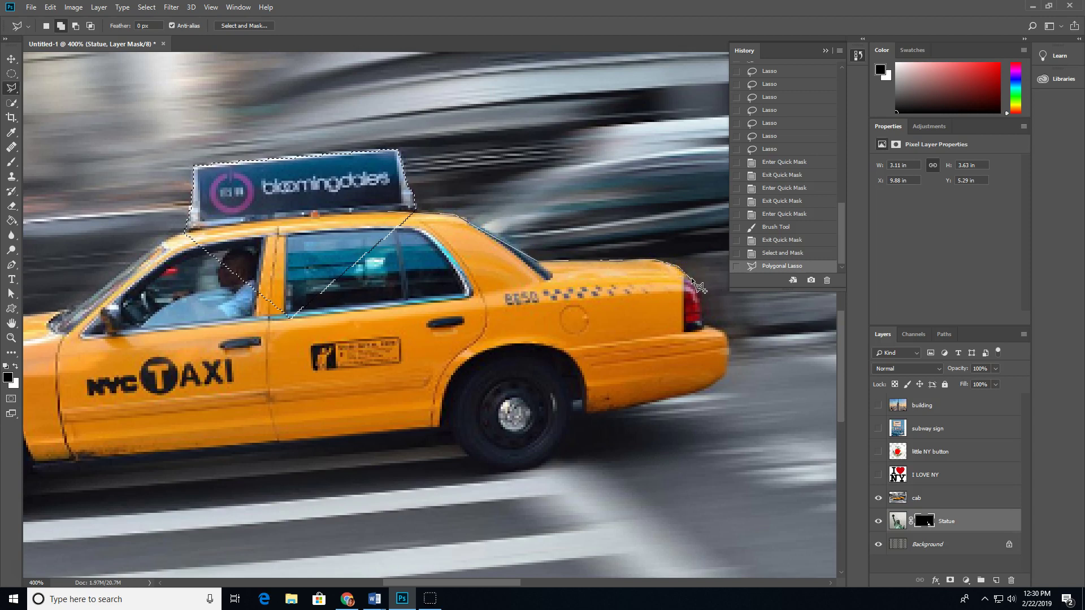
{"action": "left_click", "coordinate": [686, 276]}
{"action": "left_click", "coordinate": [683, 375]}
{"action": "left_click", "coordinate": [193, 262]}
{"action": "left_click", "coordinate": [388, 211]}
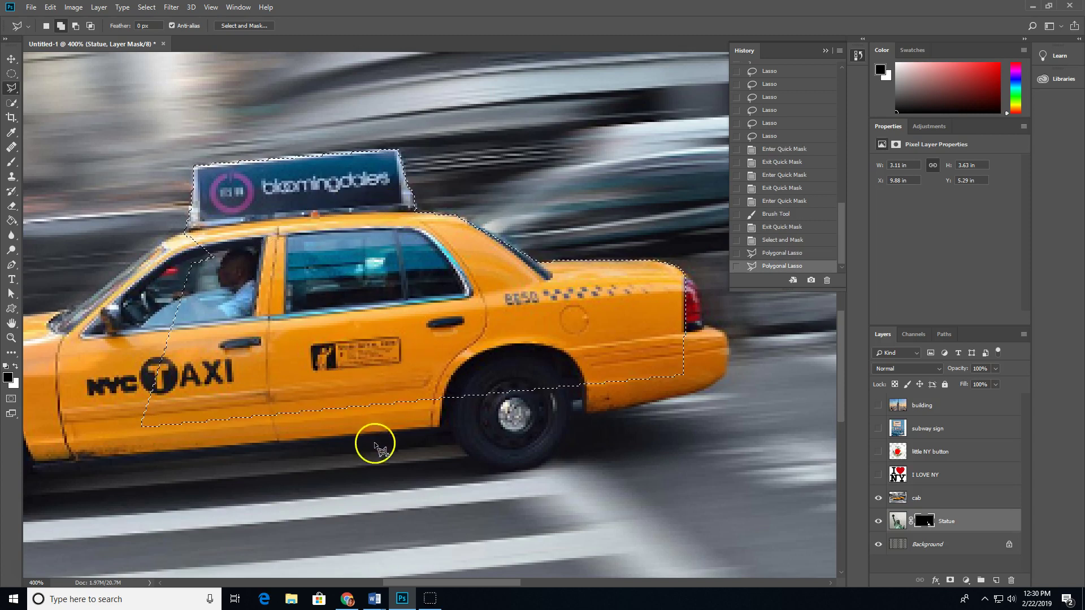
Add the cab's lower doors and the dark sill between the two wheels to the selection
{"action": "left_click", "coordinate": [35, 475]}
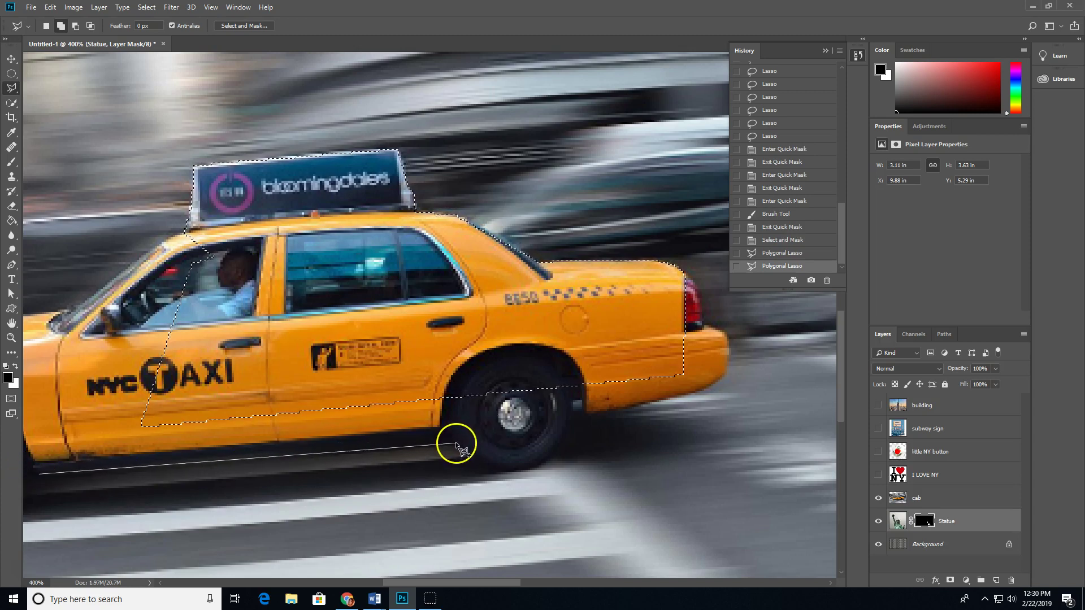
{"action": "left_click", "coordinate": [59, 382]}
{"action": "left_click", "coordinate": [38, 475]}
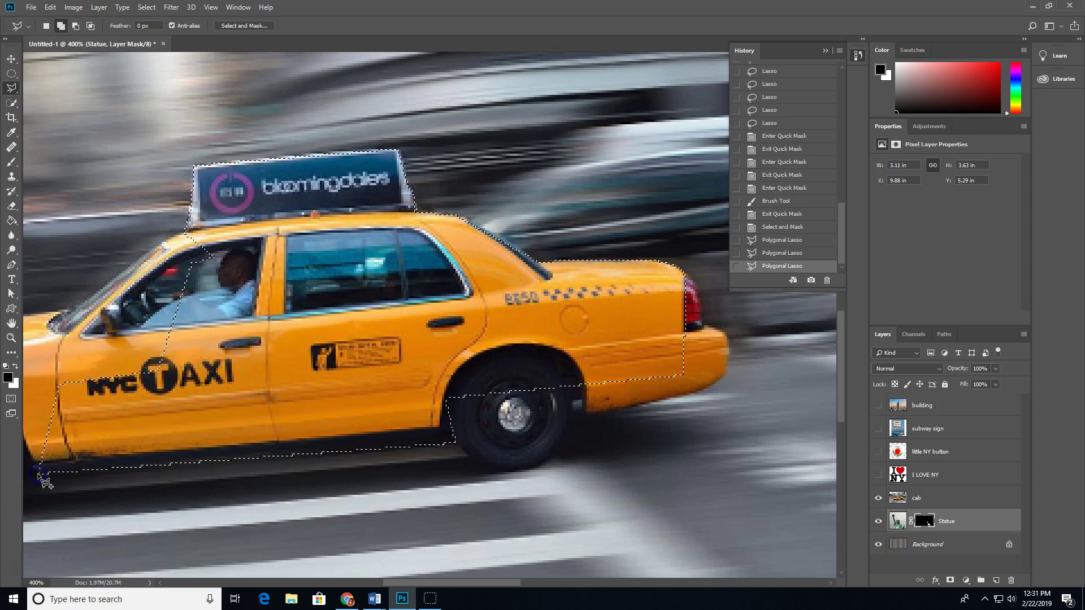
Add the windshield, the rear part of the hood and the fender behind the front wheel to the selection
{"action": "left_click_drag", "start_coordinate": [314, 363], "coordinate": [494, 310]}
{"action": "left_click", "coordinate": [418, 167]}
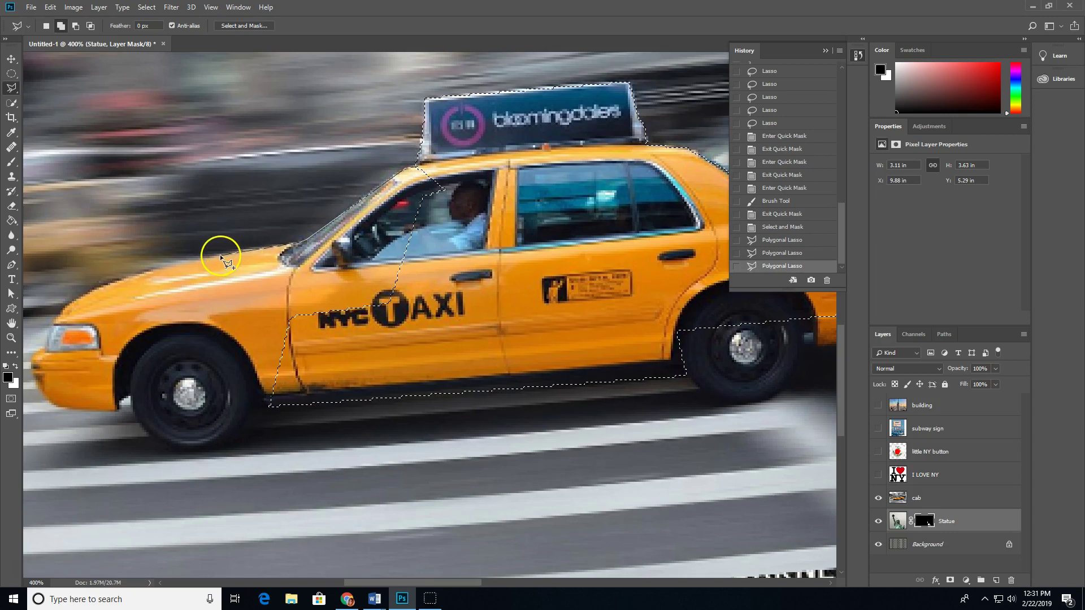
{"action": "left_click", "coordinate": [272, 384]}
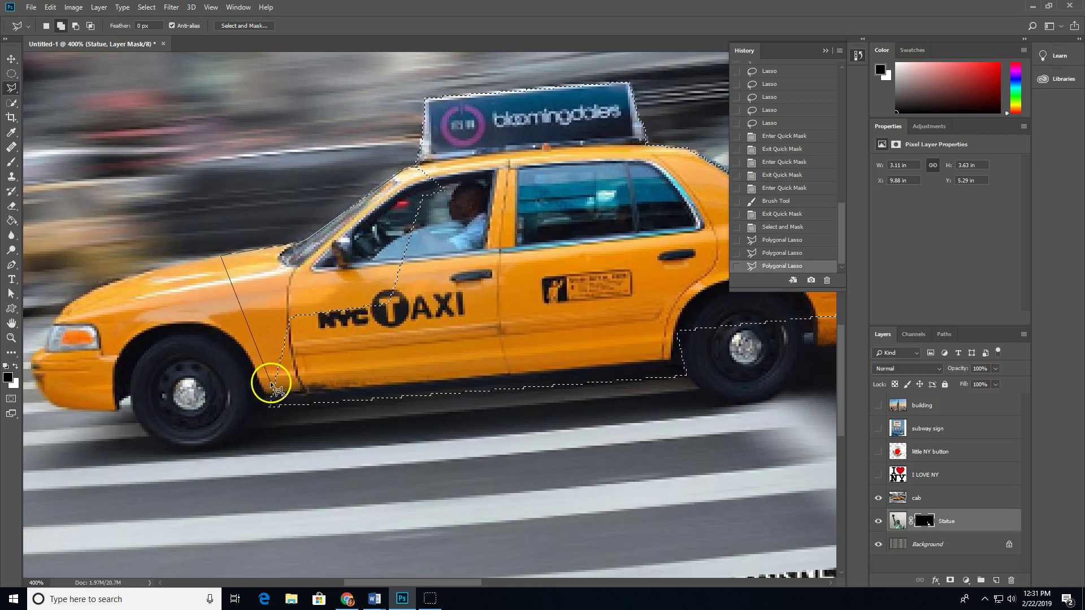
{"action": "left_click", "coordinate": [418, 167]}
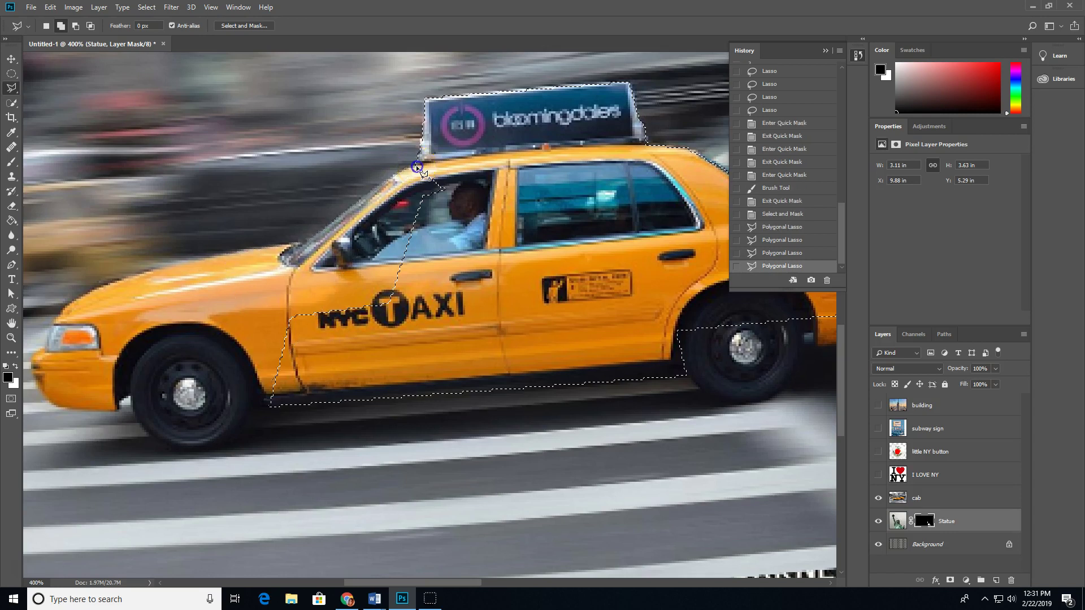
Add the unselected gap around the driver's window and the front roof edge to the selection
{"action": "left_click", "coordinate": [443, 161]}
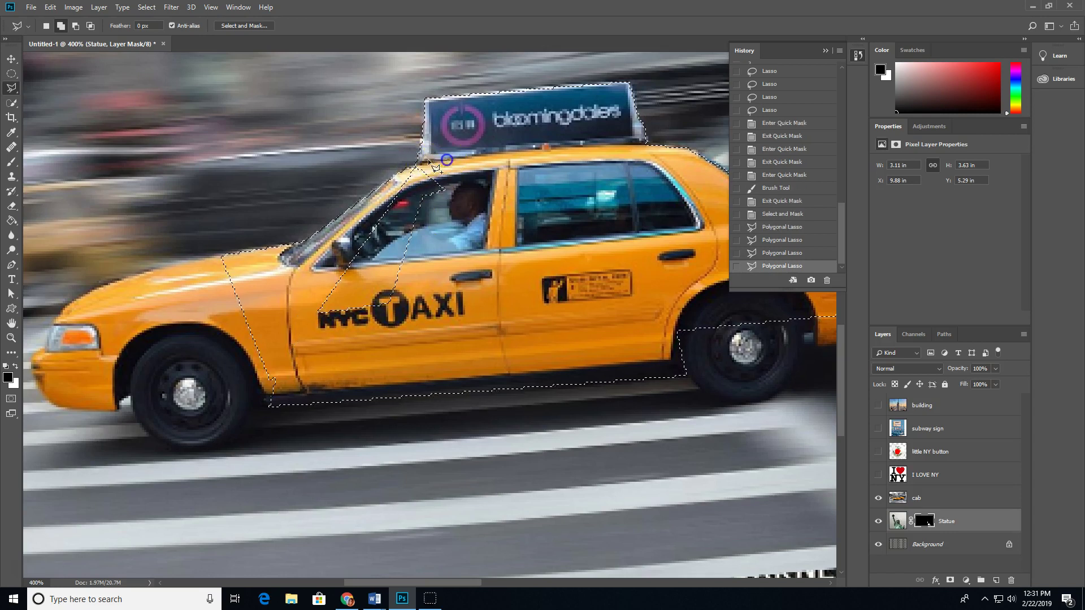
{"action": "left_click", "coordinate": [411, 170]}
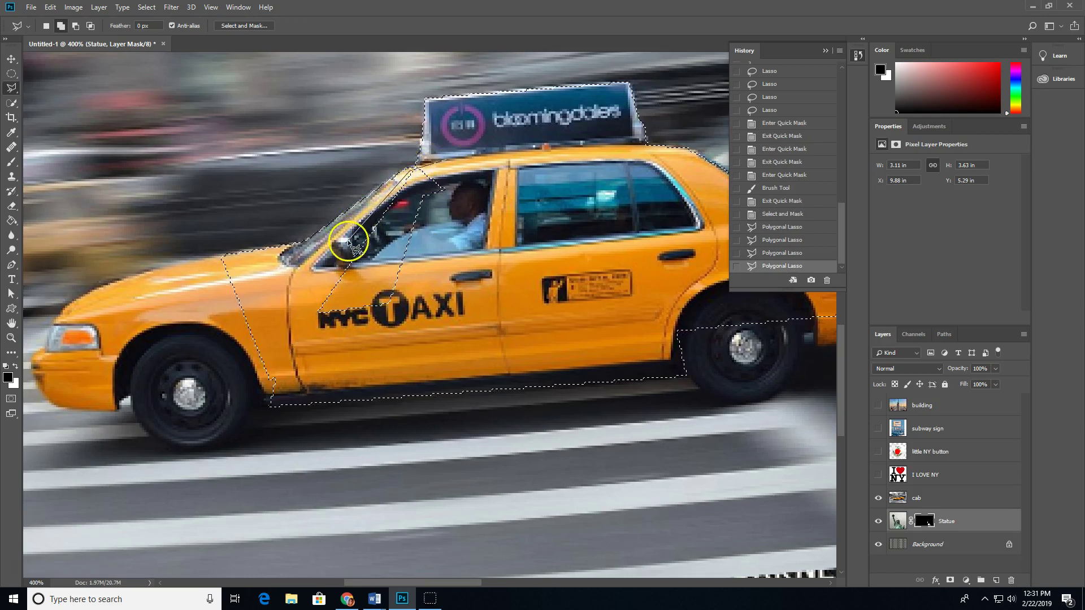
{"action": "left_click", "coordinate": [490, 288]}
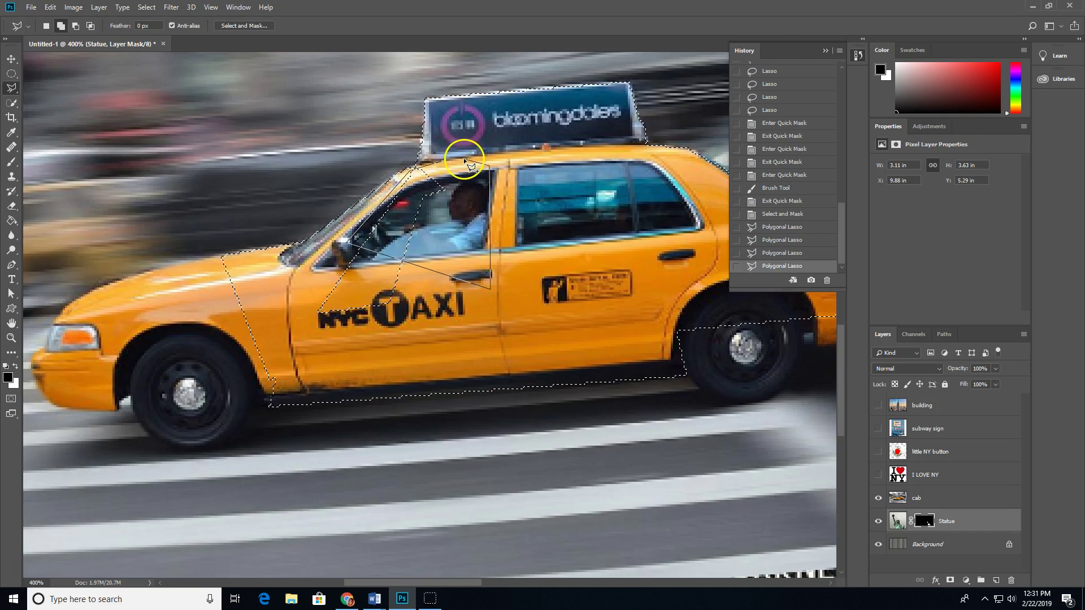
{"action": "double_click", "coordinate": [430, 221]}
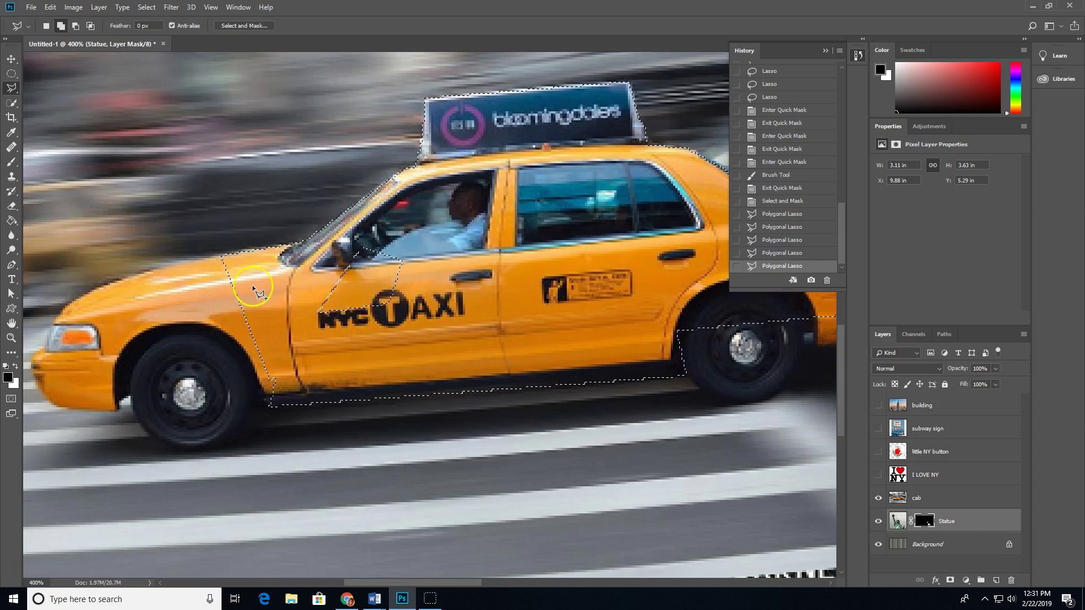
Try to extend the selection over the cab's hood and rear with Quick Selection while the Statue layer is active
{"action": "left_click", "coordinate": [9, 104]}
{"action": "left_click", "coordinate": [95, 327]}
{"action": "mouse_move", "coordinate": [107, 311]}
{"action": "left_mouse_down"}
{"action": "mouse_move", "coordinate": [460, 305]}
{"action": "mouse_move", "coordinate": [639, 316]}
{"action": "mouse_move", "coordinate": [758, 346]}
{"action": "left_mouse_up"}
{"action": "key", "text": "ctrl+minus"}
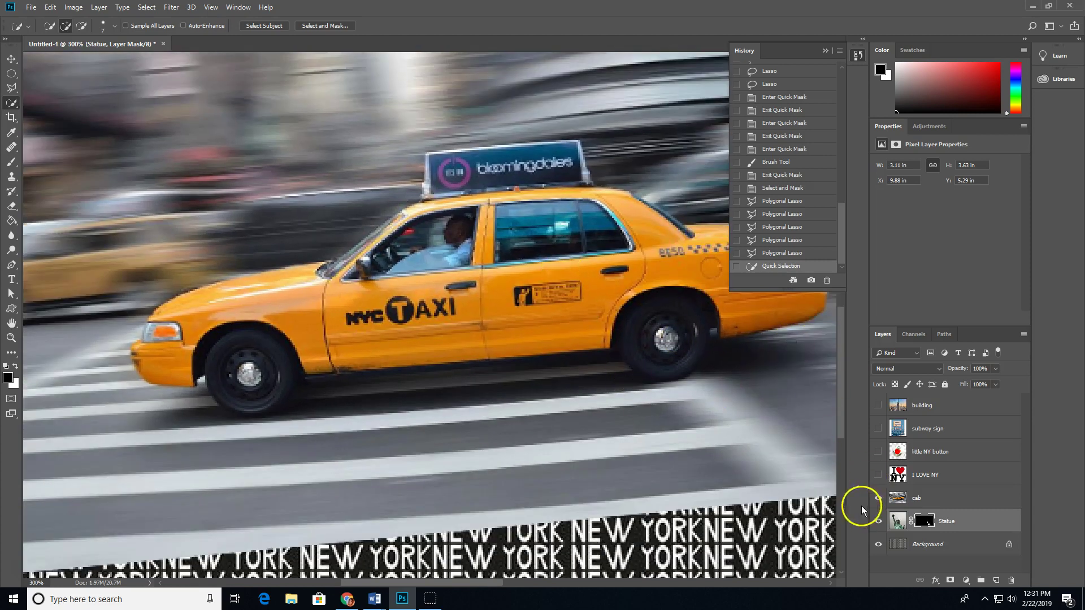
Toggle the cab layer's visibility off and on, and revert the history to the last Polygonal Lasso selection
{"action": "left_click_drag", "start_coordinate": [916, 530], "coordinate": [931, 531]}
{"action": "left_click", "coordinate": [878, 499]}
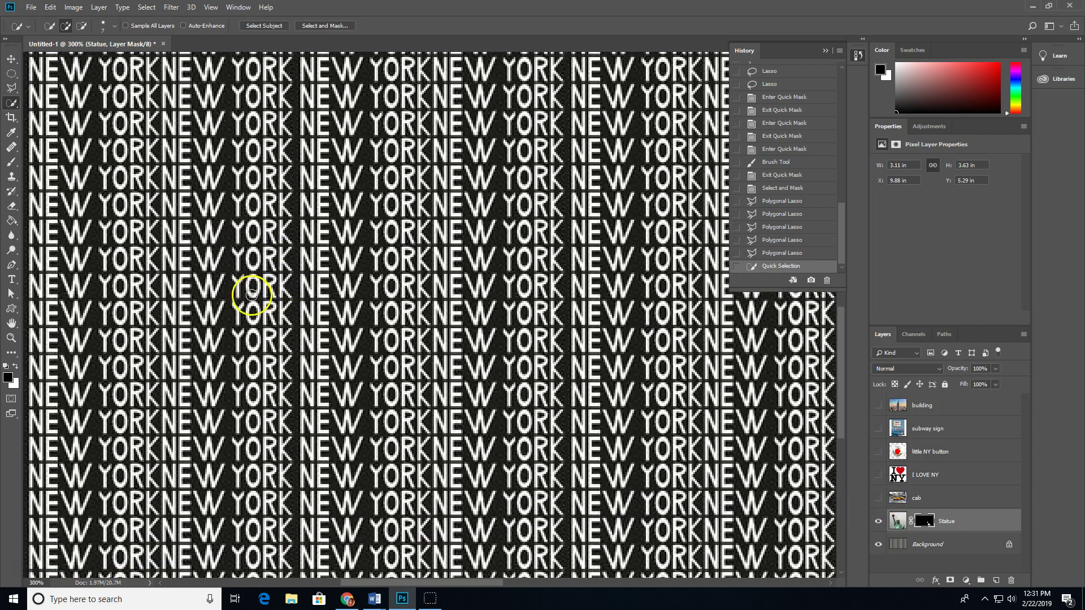
{"action": "left_click", "coordinate": [879, 497]}
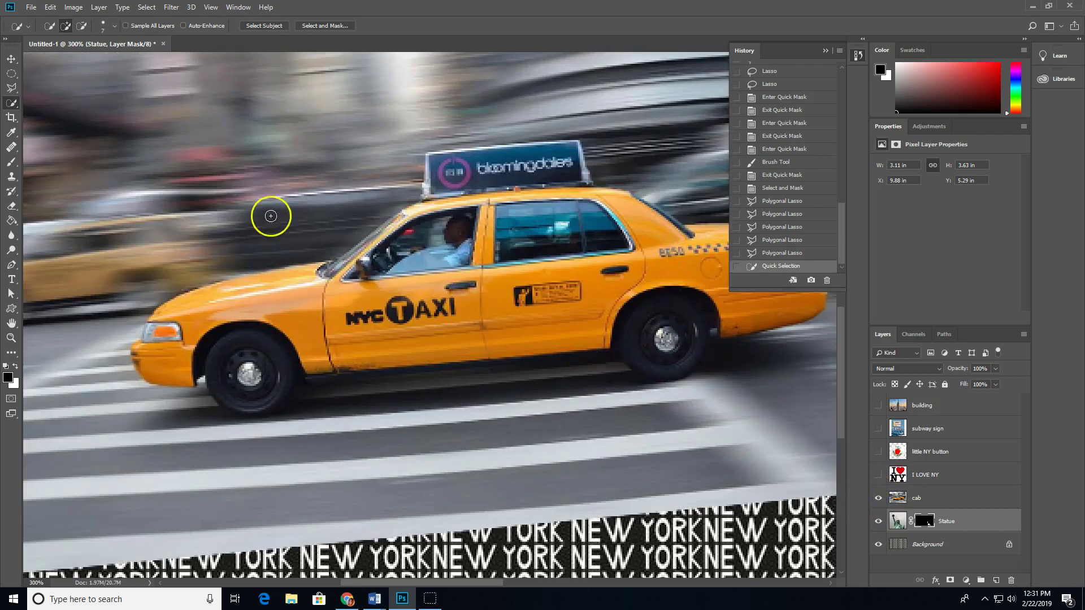
{"action": "left_click", "coordinate": [808, 257]}
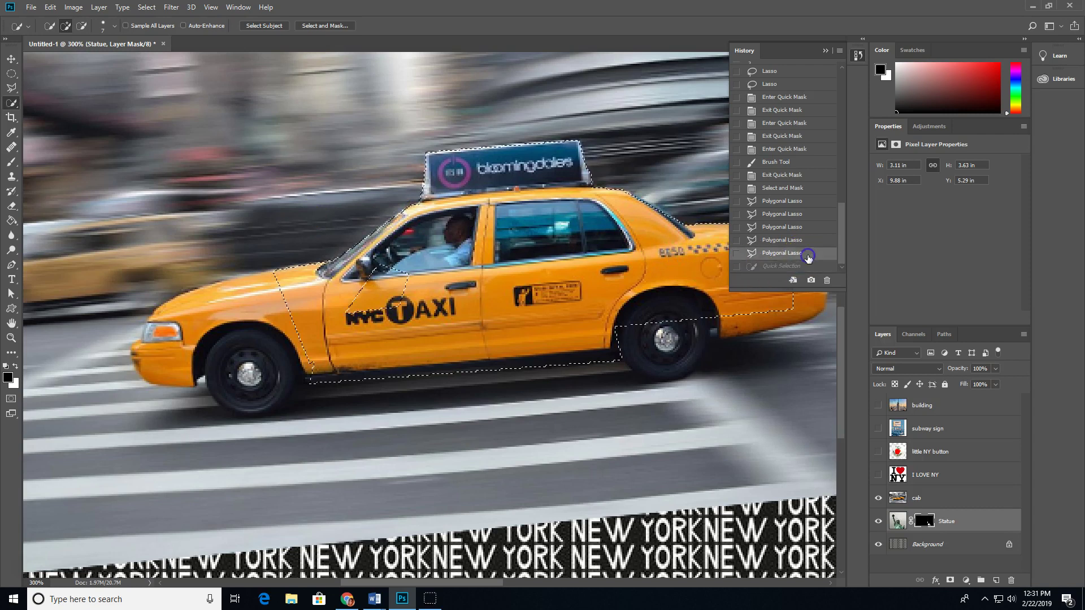
Activate the cab layer and add the rest of the cab, from hood and front bumper to wheels and rear end, with Quick Selection
{"action": "left_click", "coordinate": [919, 500]}
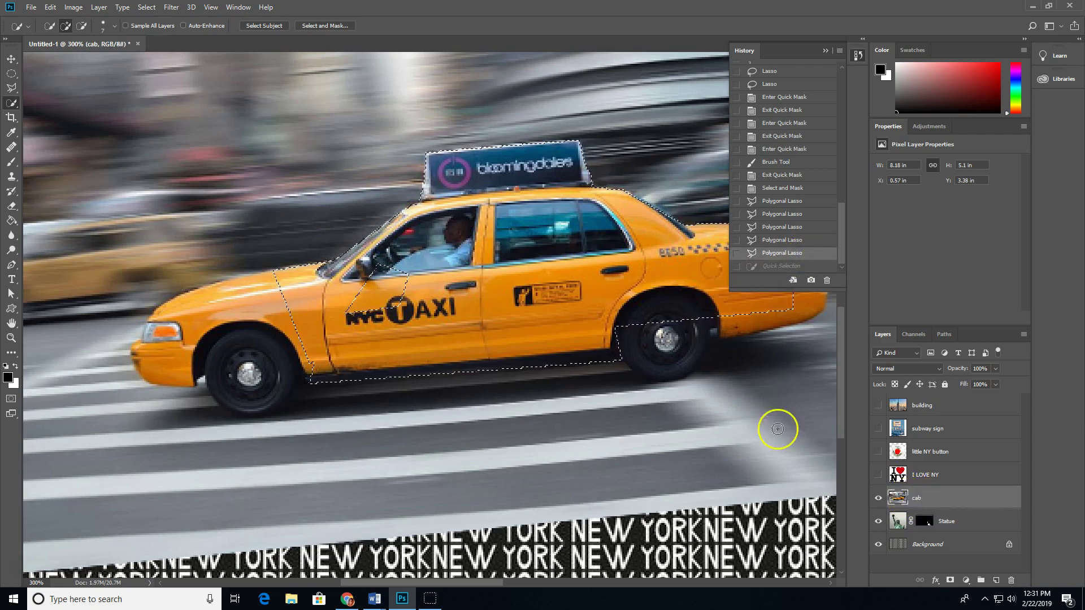
{"action": "left_click_drag", "start_coordinate": [389, 297], "coordinate": [257, 314]}
{"action": "mouse_move", "coordinate": [161, 341]}
{"action": "left_mouse_down"}
{"action": "mouse_move", "coordinate": [161, 327]}
{"action": "mouse_move", "coordinate": [140, 353]}
{"action": "mouse_move", "coordinate": [143, 339]}
{"action": "mouse_move", "coordinate": [171, 332]}
{"action": "left_mouse_up"}
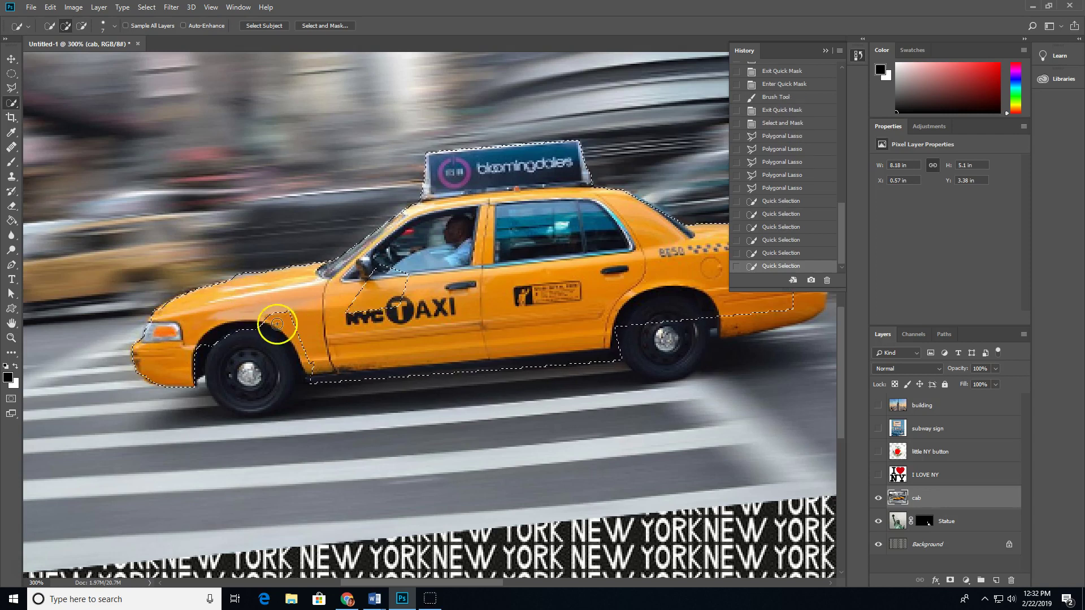
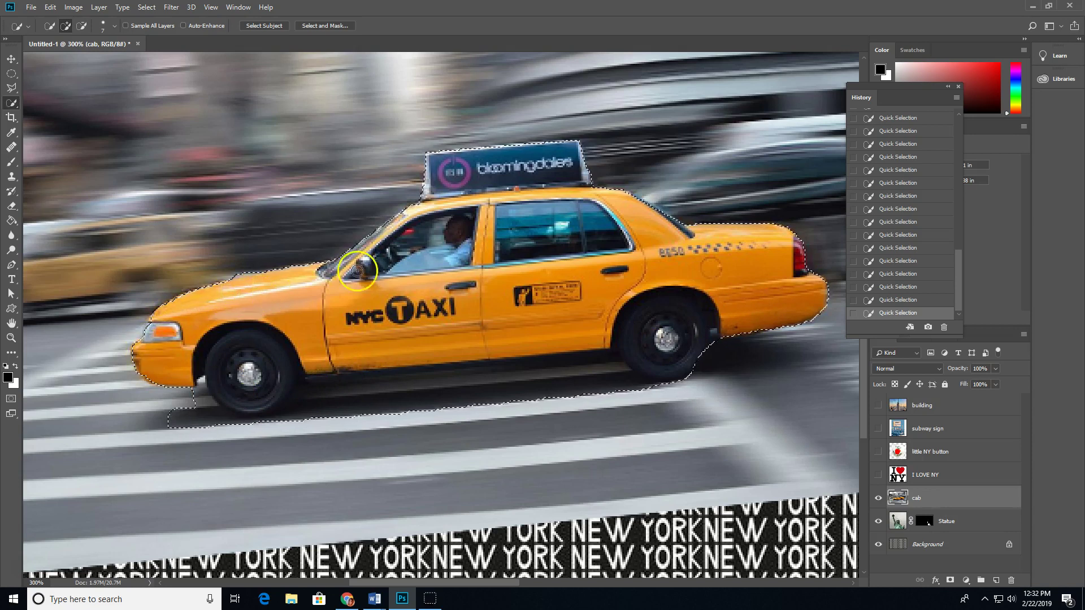
Check the cab selection in Quick Mask mode, and open it in Select and Mask with the preview transparency at 42%
{"action": "left_click", "coordinate": [11, 399]}
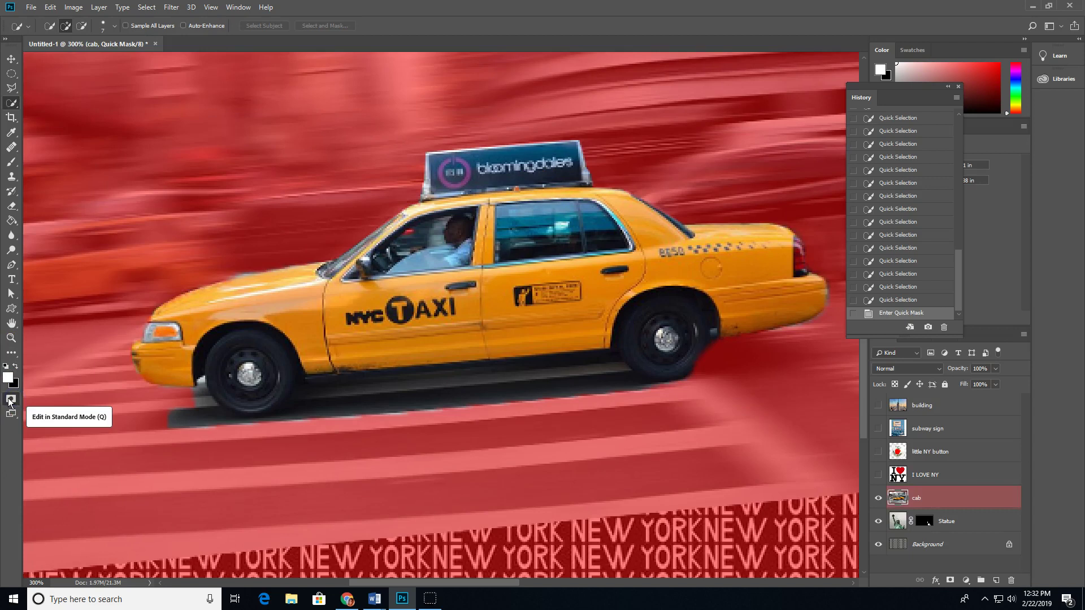
{"action": "left_click", "coordinate": [10, 399]}
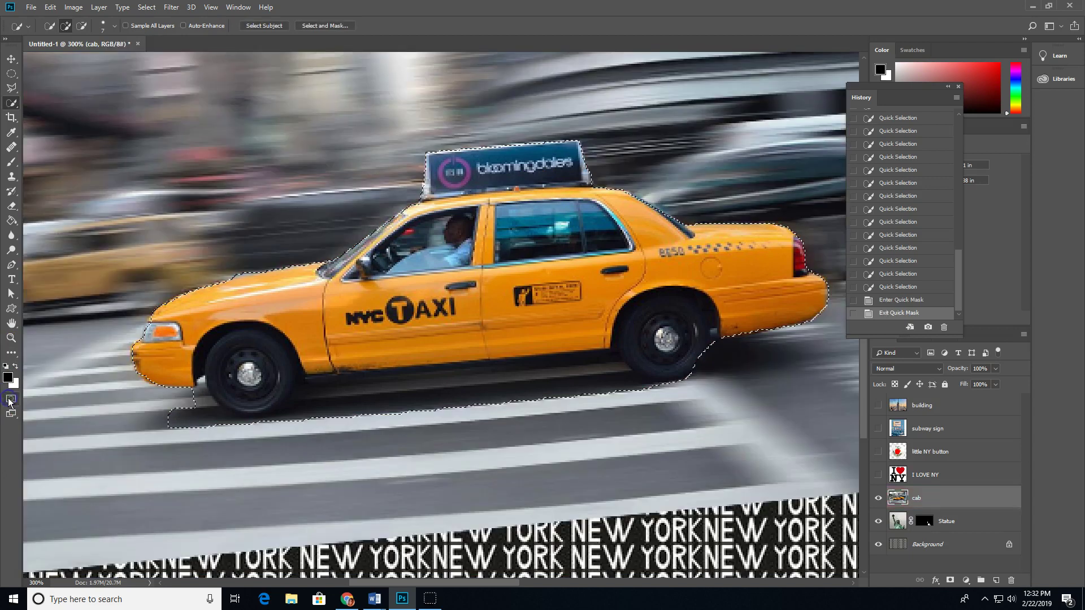
{"action": "left_click", "coordinate": [320, 25]}
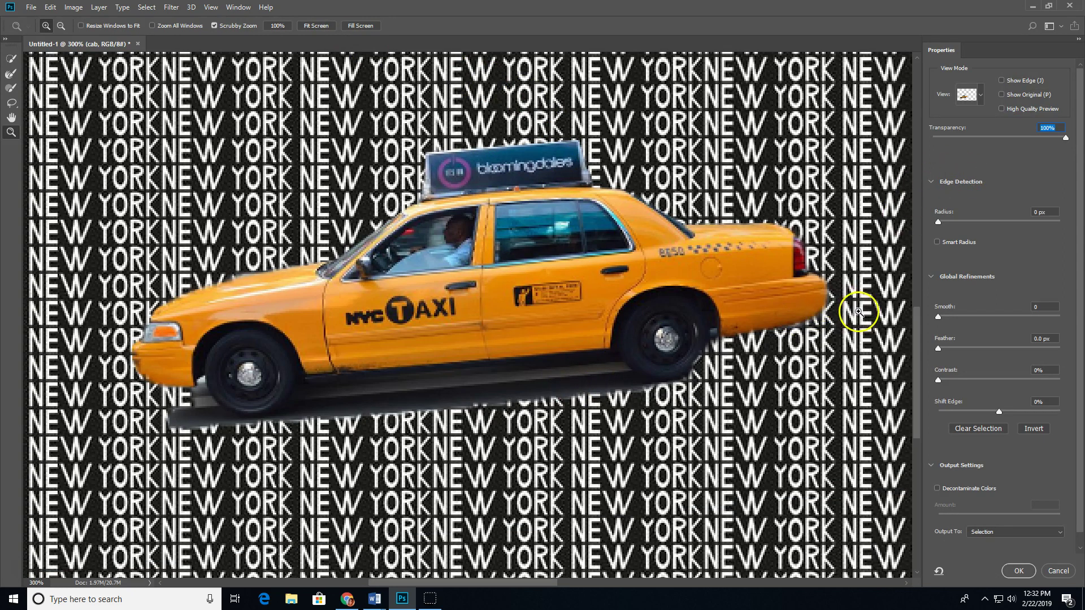
{"action": "left_click_drag", "start_coordinate": [1065, 138], "coordinate": [989, 137]}
With the Brush set to subtract and enlarged to size 15, remove the road and shadow below the front wheel and underbody
{"action": "left_click", "coordinate": [11, 88]}
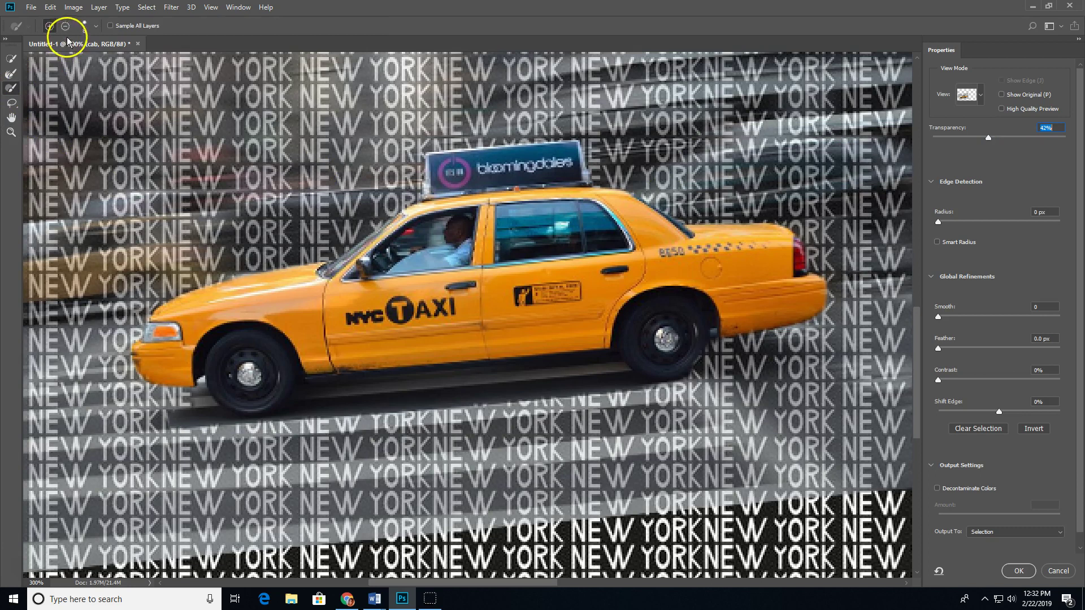
{"action": "key", "text": "bracketright"}
{"action": "key", "text": "bracketright"}
{"action": "key", "text": "bracketright"}
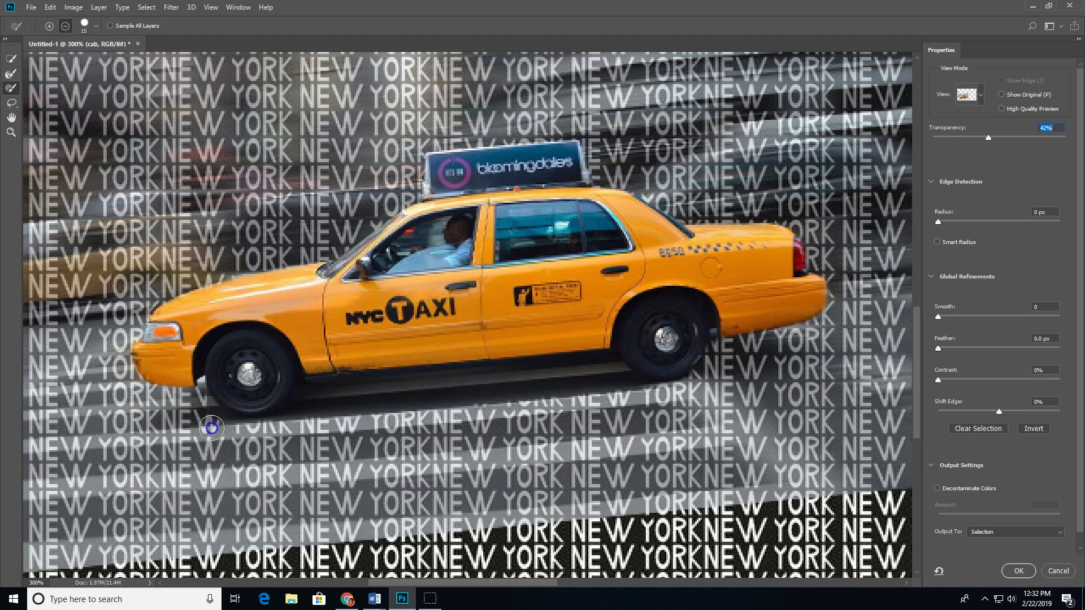
{"action": "mouse_move", "coordinate": [297, 423]}
{"action": "left_mouse_down"}
{"action": "mouse_move", "coordinate": [618, 400]}
{"action": "mouse_move", "coordinate": [516, 416]}
{"action": "left_mouse_up"}
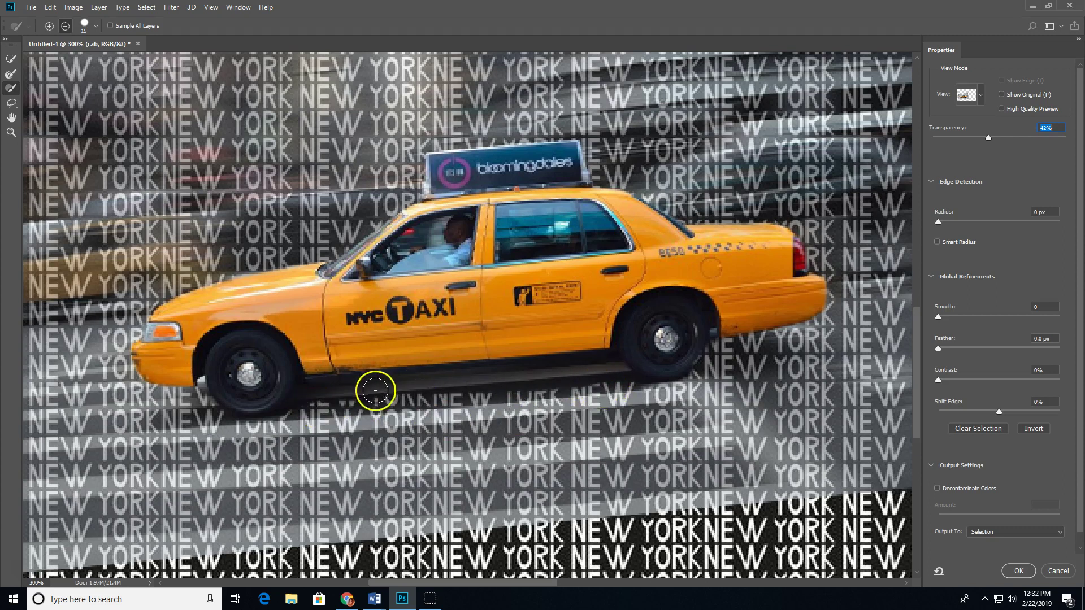
Subtract the strip of road beneath the sill between the wheels with the Polygonal Lasso, and lower the preview transparency to 8%
{"action": "left_click", "coordinate": [13, 105]}
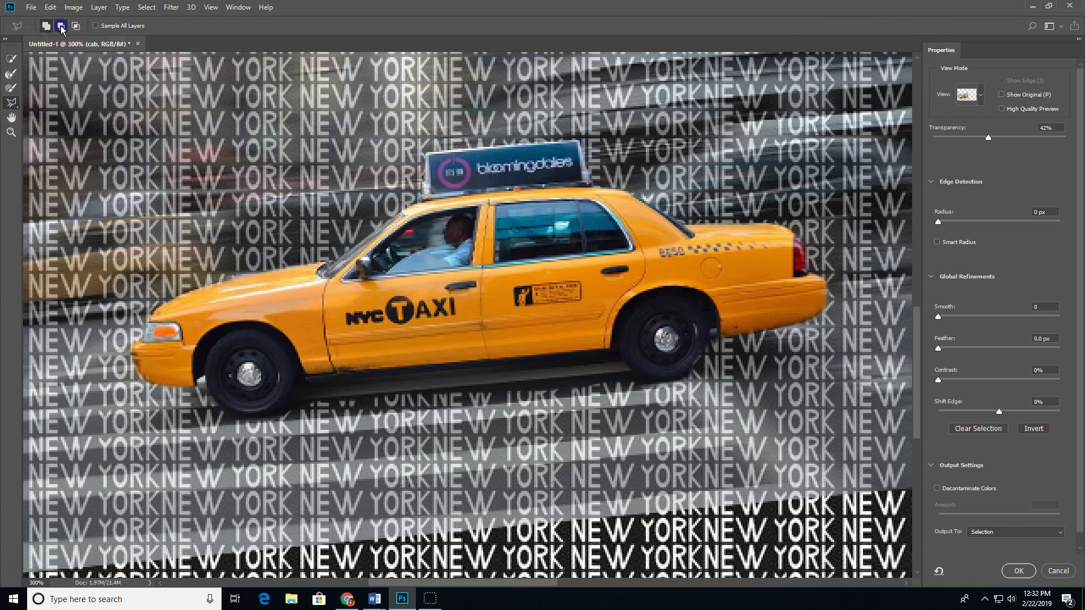
{"action": "left_click", "coordinate": [302, 392]}
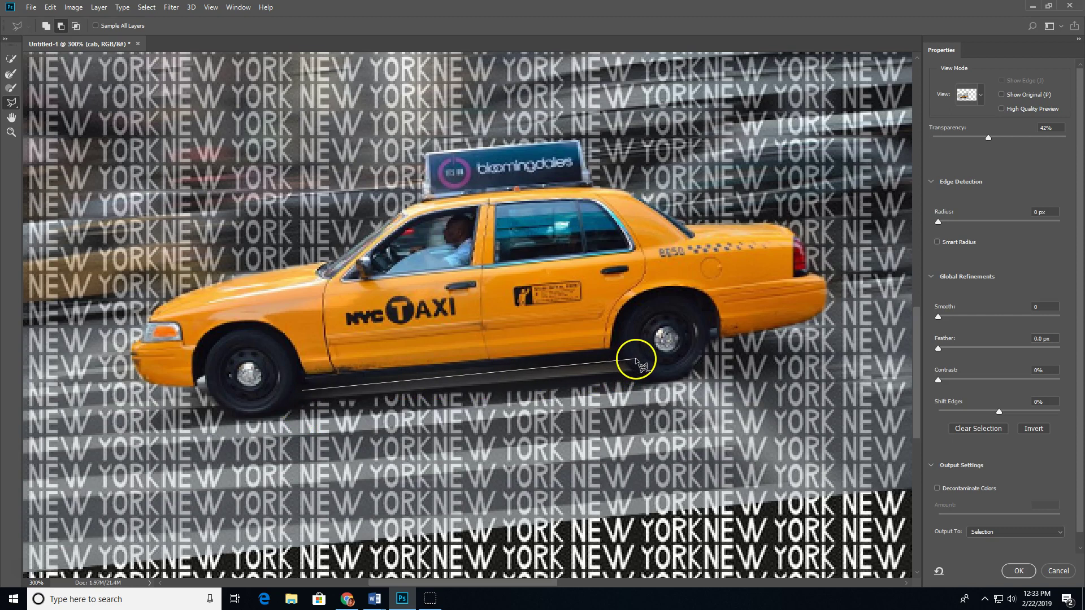
{"action": "left_click", "coordinate": [628, 362]}
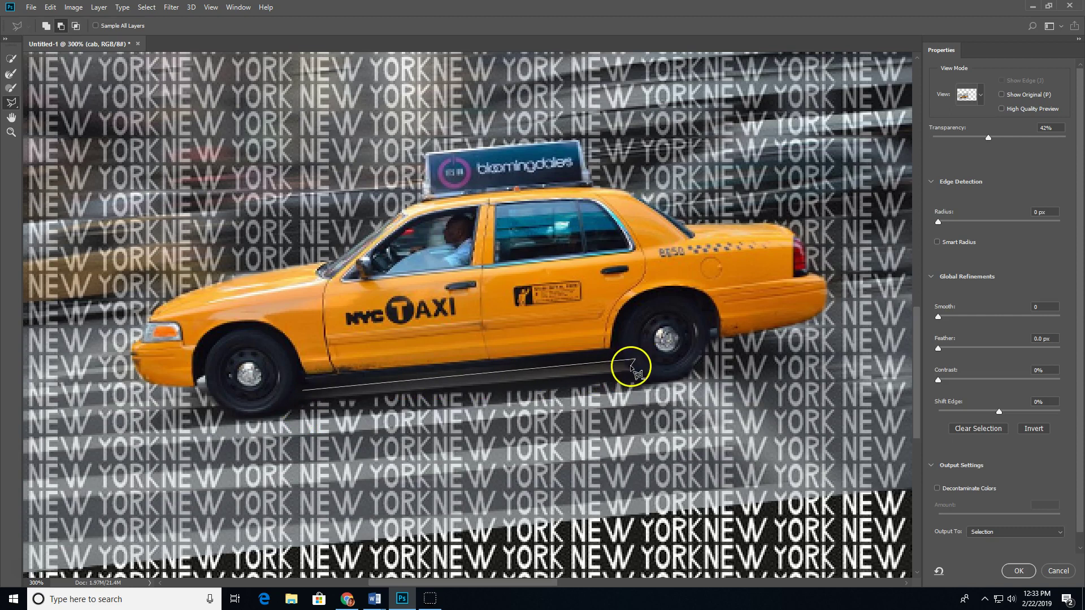
{"action": "left_click", "coordinate": [658, 391]}
{"action": "left_click", "coordinate": [288, 484]}
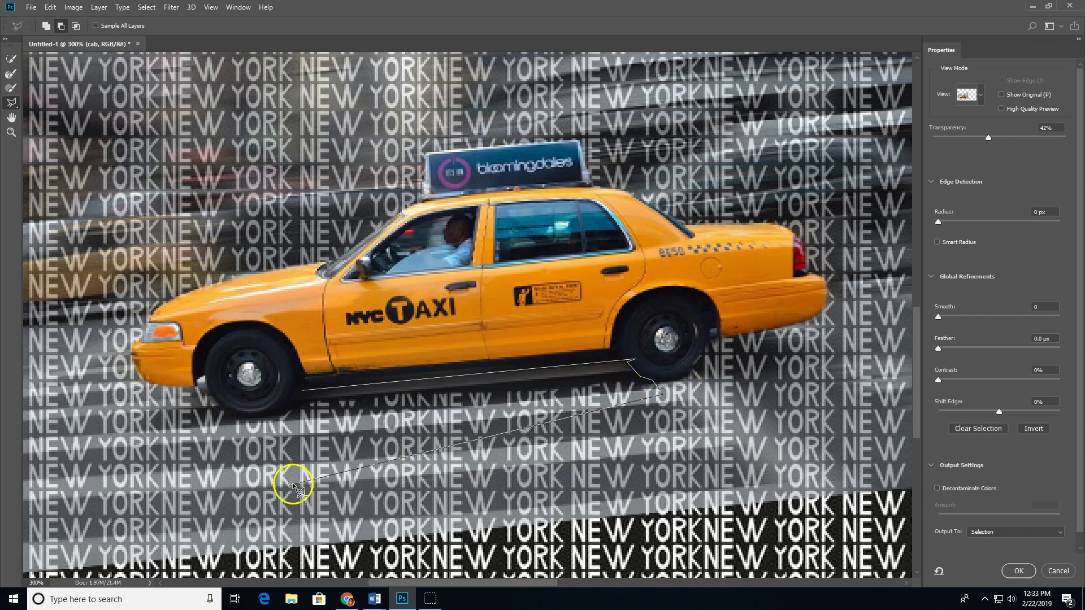
{"action": "left_click", "coordinate": [306, 395]}
{"action": "left_click", "coordinate": [618, 524]}
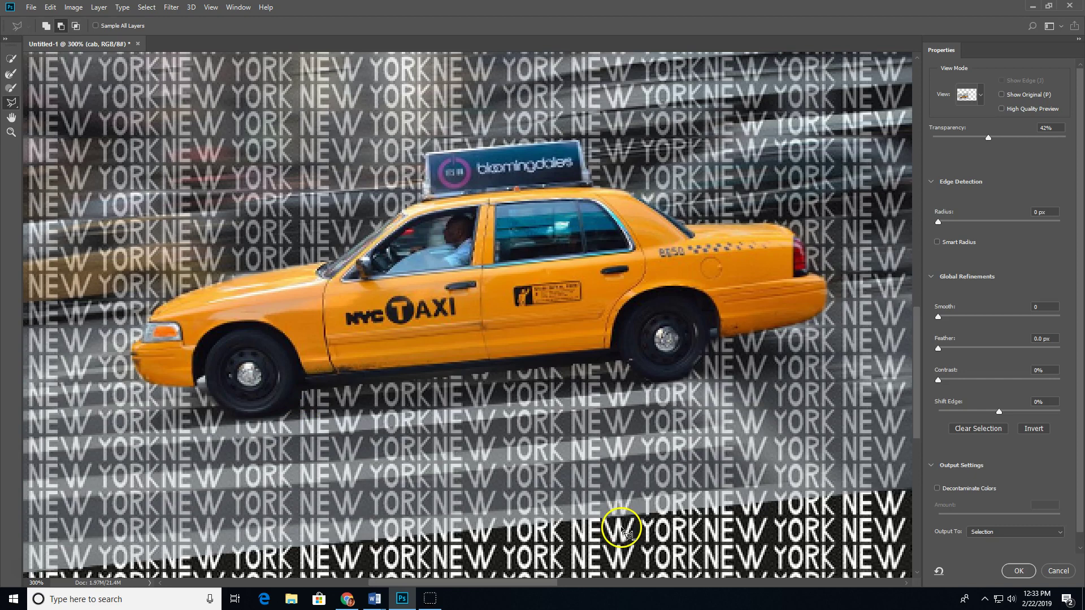
{"action": "left_click_drag", "start_coordinate": [988, 137], "coordinate": [942, 152]}
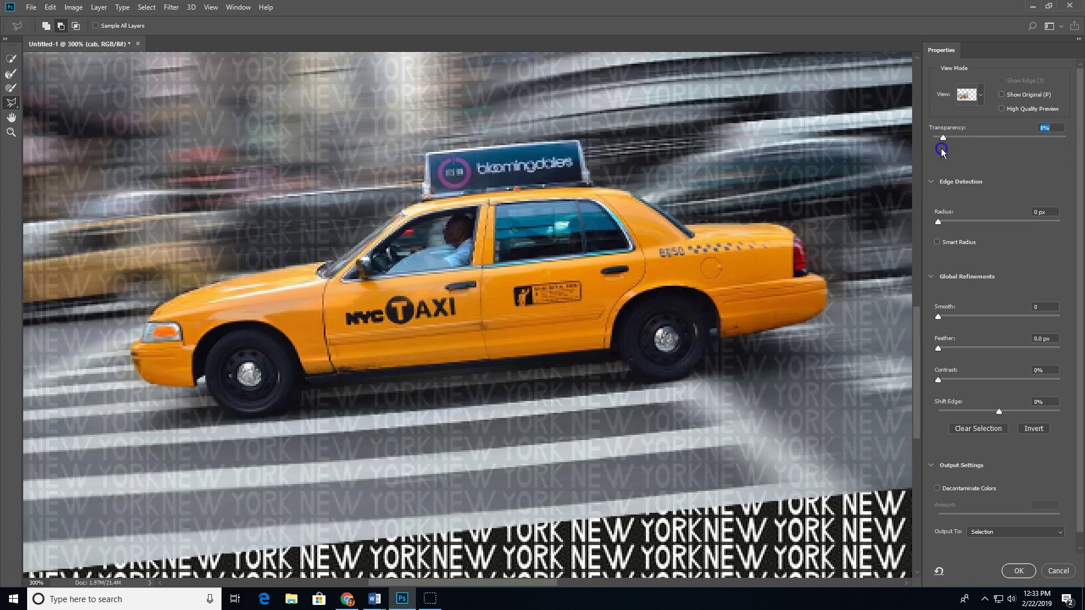
Raise the preview transparency to 99% and subtract the leftover road around the front wheel with the Brush reduced to size 5
{"action": "left_click", "coordinate": [9, 87]}
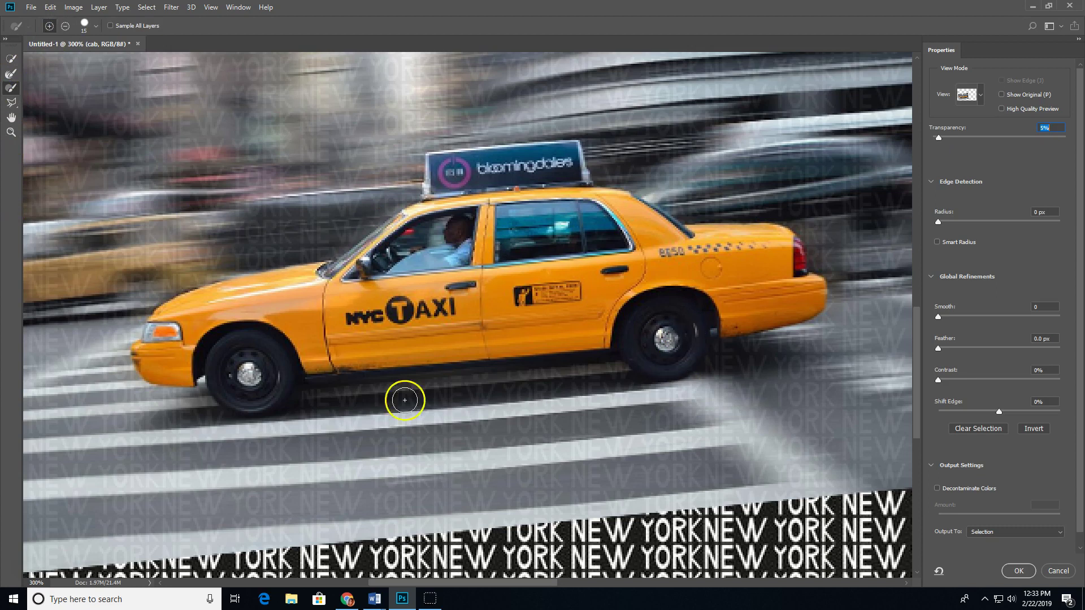
{"action": "left_click", "coordinate": [278, 366]}
{"action": "left_click_drag", "start_coordinate": [939, 138], "coordinate": [1065, 138]}
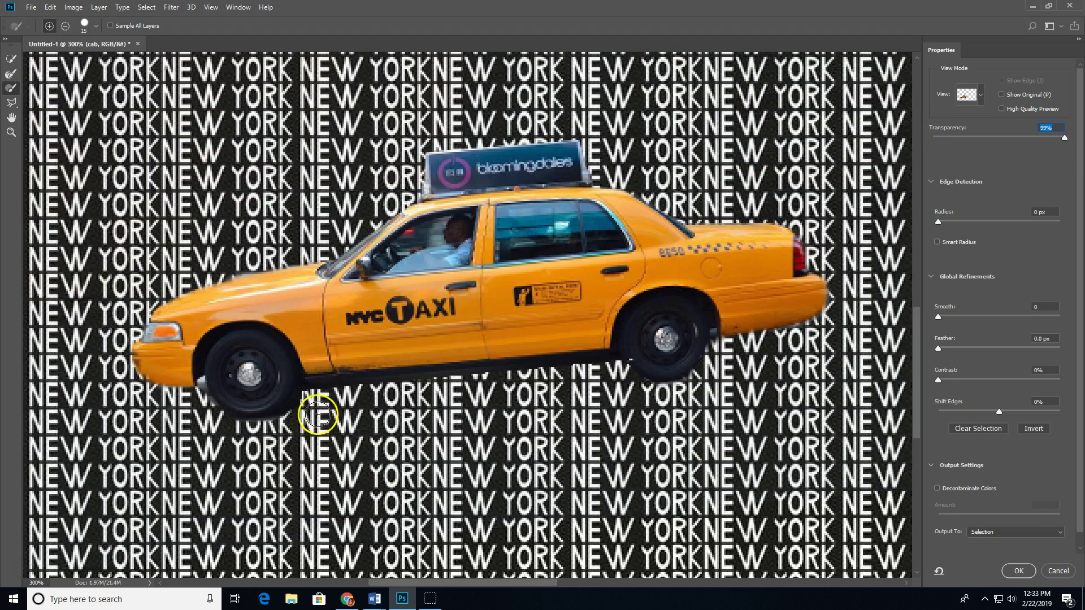
{"action": "mouse_move", "coordinate": [320, 401]}
{"action": "left_mouse_down"}
{"action": "mouse_move", "coordinate": [281, 433]}
{"action": "mouse_move", "coordinate": [310, 401]}
{"action": "left_mouse_up"}
{"action": "mouse_move", "coordinate": [231, 439]}
{"action": "left_mouse_down"}
{"action": "mouse_move", "coordinate": [177, 433]}
{"action": "mouse_move", "coordinate": [199, 389]}
{"action": "left_mouse_up"}
{"action": "key", "text": "["}
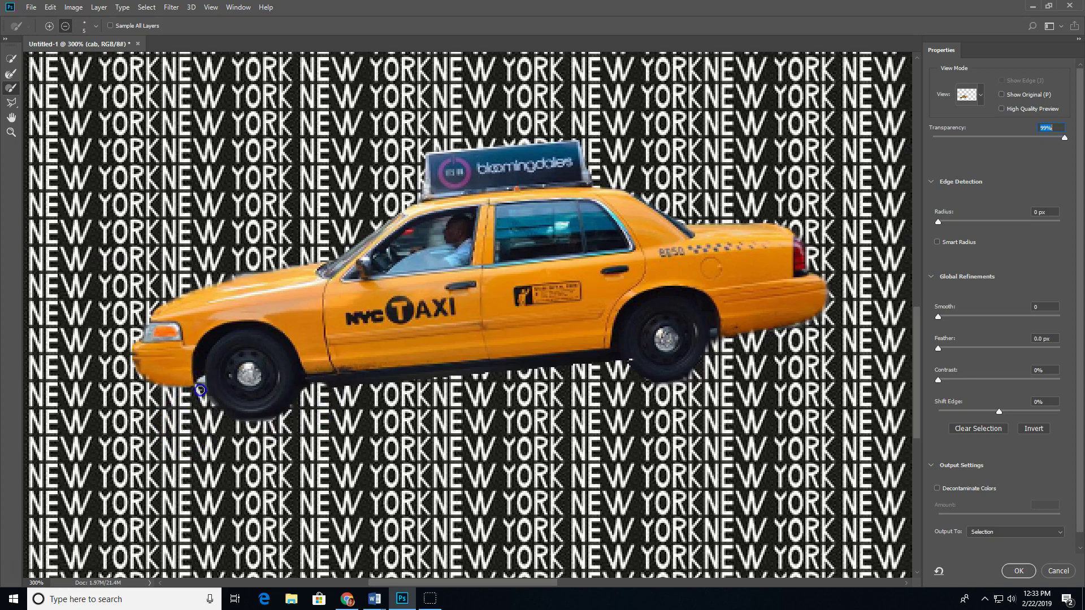
{"action": "mouse_move", "coordinate": [358, 467]}
{"action": "left_mouse_down"}
{"action": "mouse_move", "coordinate": [722, 358]}
{"action": "mouse_move", "coordinate": [819, 300]}
{"action": "mouse_move", "coordinate": [569, 182]}
{"action": "left_mouse_up"}
Output the refined cab selection as a layer mask and return to a view of the whole collage
{"action": "left_click", "coordinate": [995, 532]}
{"action": "left_click", "coordinate": [993, 543]}
{"action": "left_click", "coordinate": [1024, 573]}
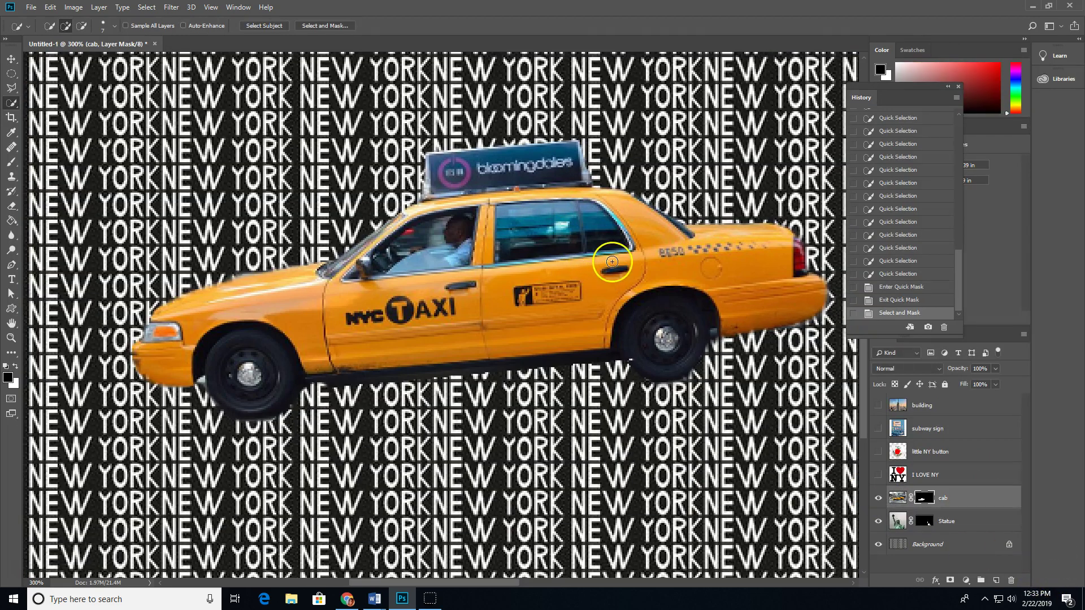
{"action": "key", "text": "ctrl+1"}
{"action": "key", "text": "ctrl+minus"}
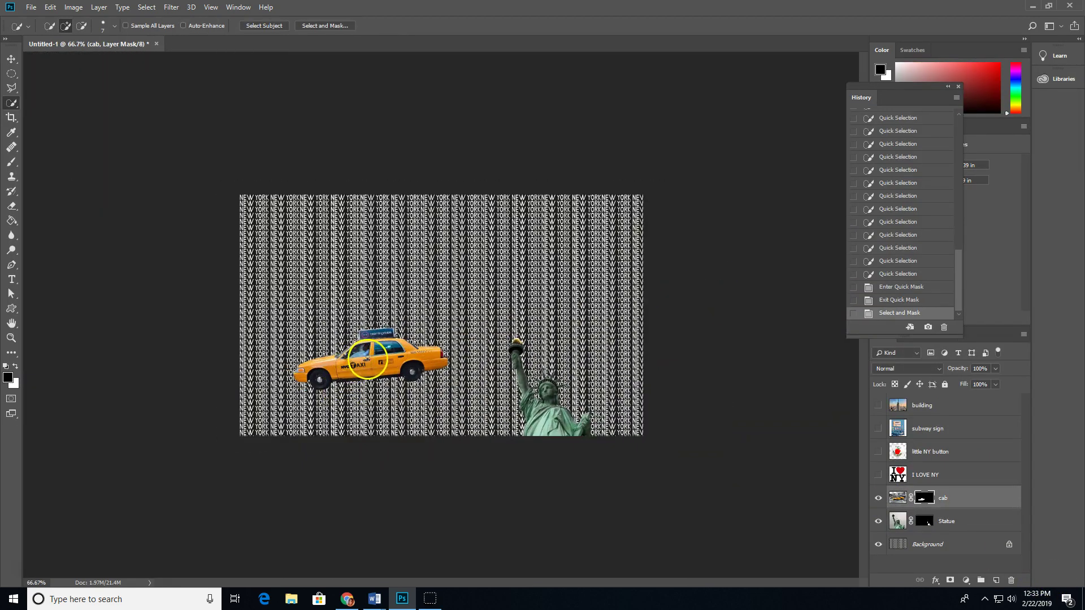
Activate and show the I LOVE NY layer, and select its white background with the Magic Wand at tolerance 49, contiguous
{"action": "left_click", "coordinate": [902, 478]}
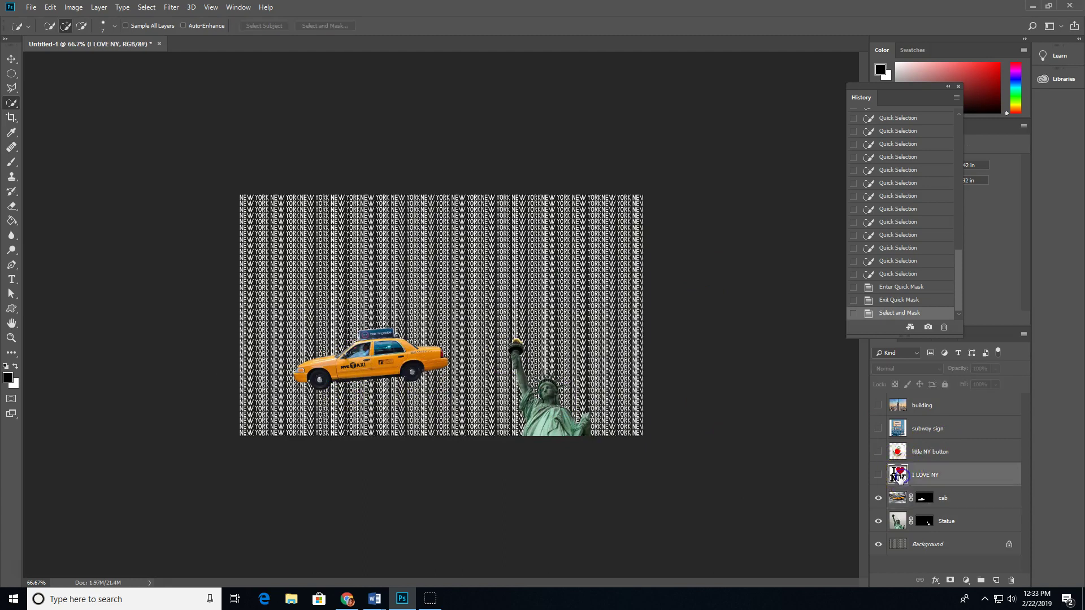
{"action": "left_click", "coordinate": [880, 475]}
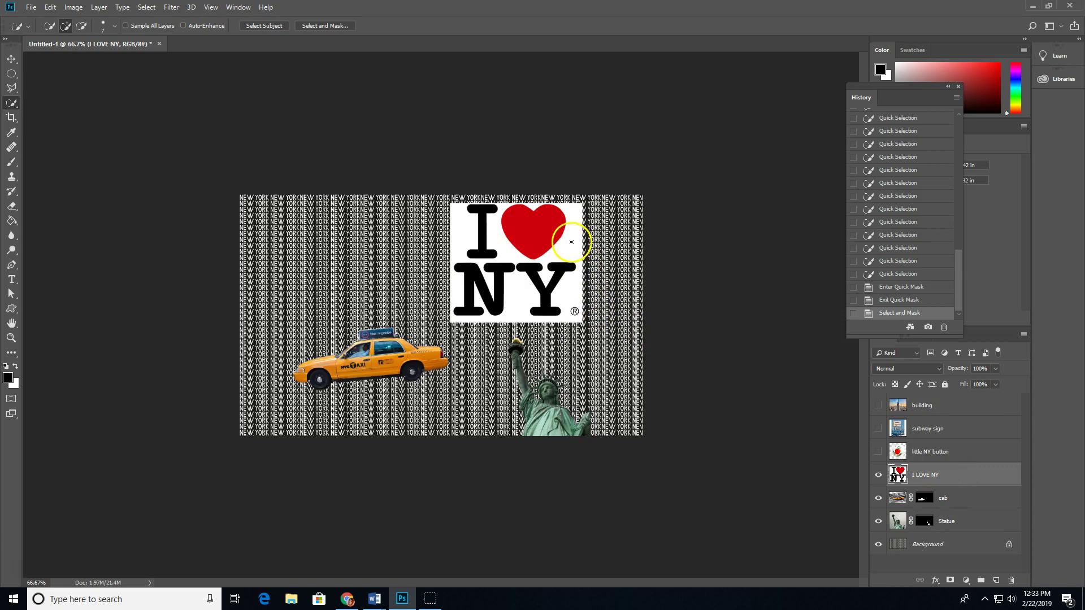
{"action": "left_click_drag", "start_coordinate": [9, 105], "coordinate": [49, 116]}
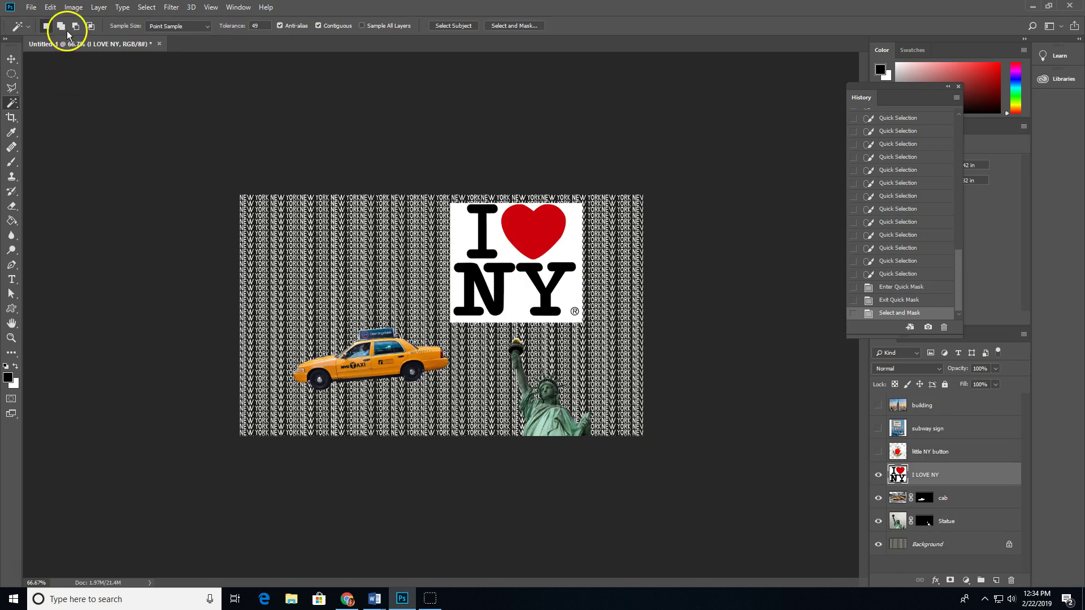
{"action": "left_click", "coordinate": [467, 239]}
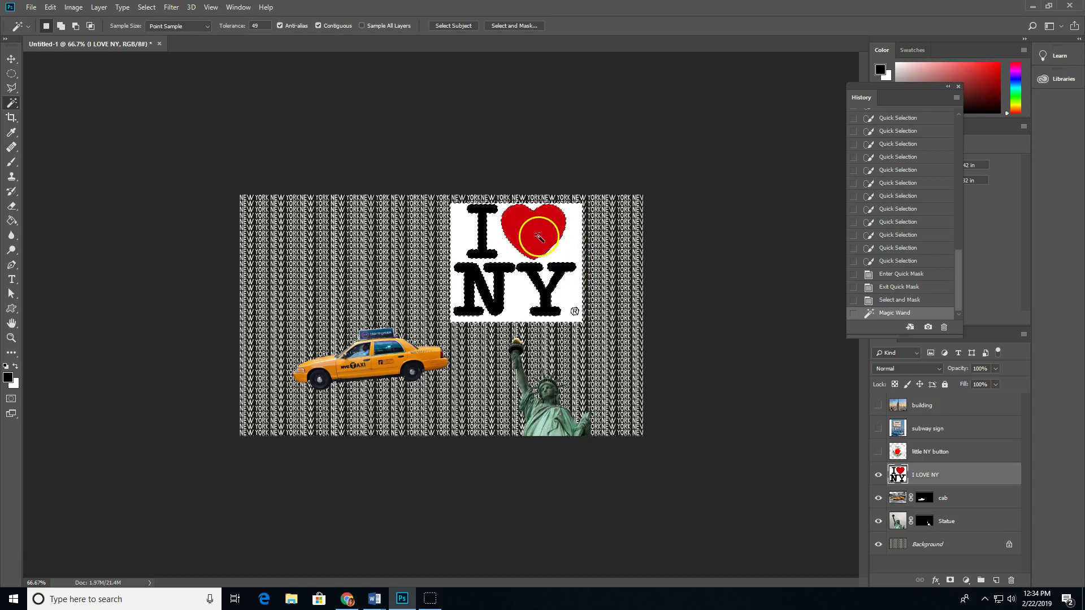
Open the white background selection in Select and Mask and invert it to keep the lettering and heart
{"action": "left_click", "coordinate": [515, 26]}
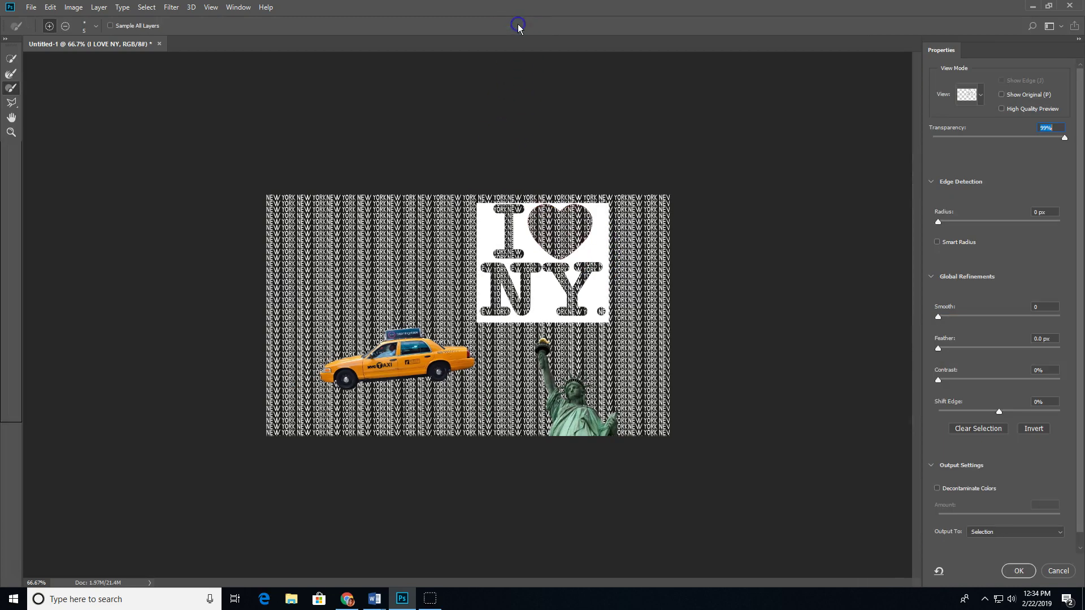
{"action": "left_click", "coordinate": [931, 278]}
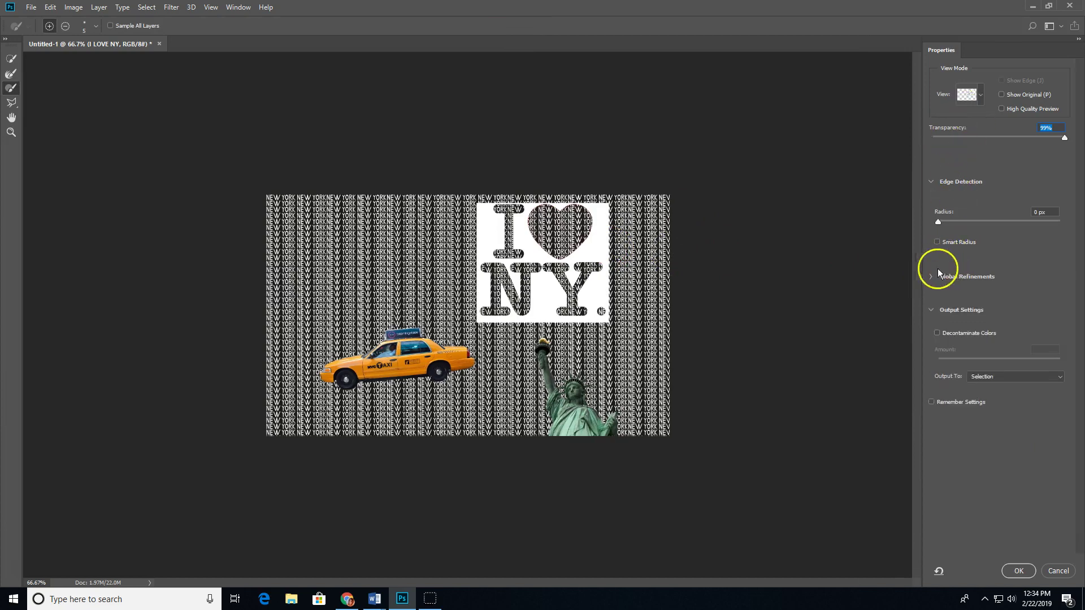
{"action": "left_click", "coordinate": [932, 277]}
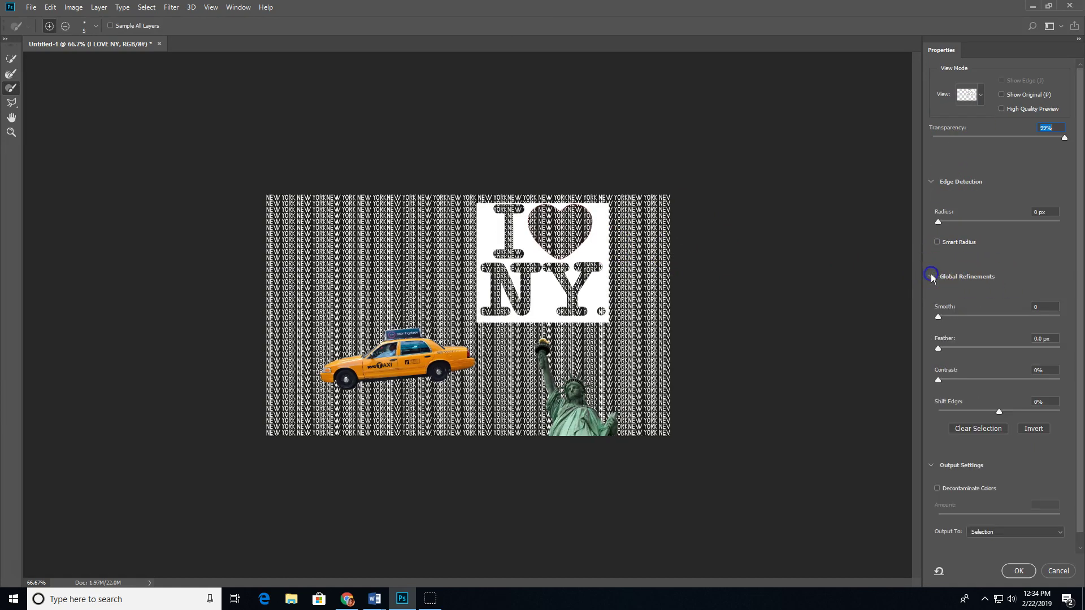
{"action": "left_click", "coordinate": [1038, 429]}
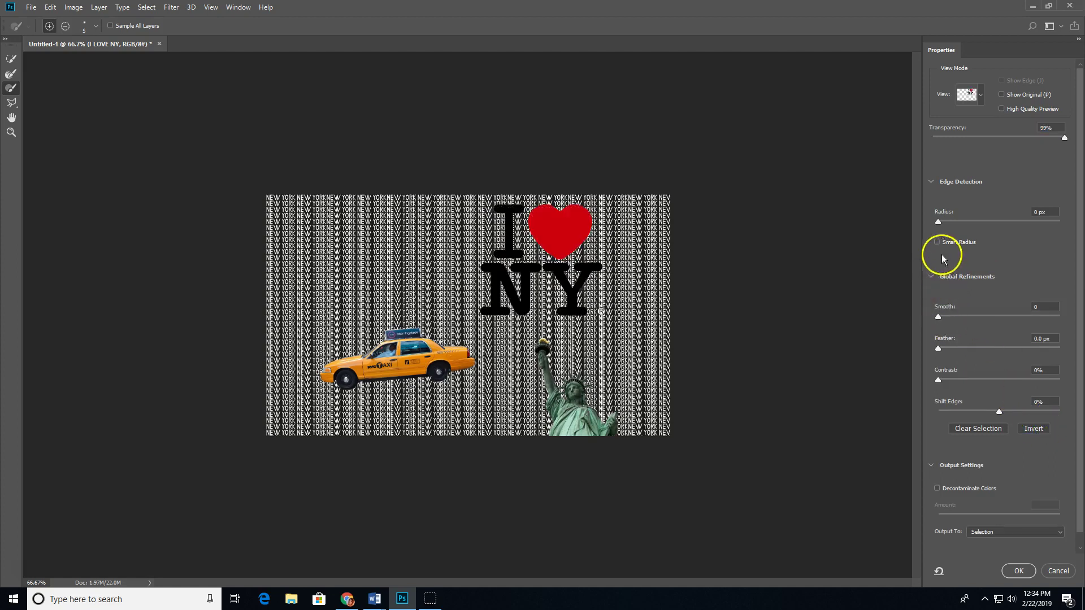
{"action": "left_click", "coordinate": [933, 276]}
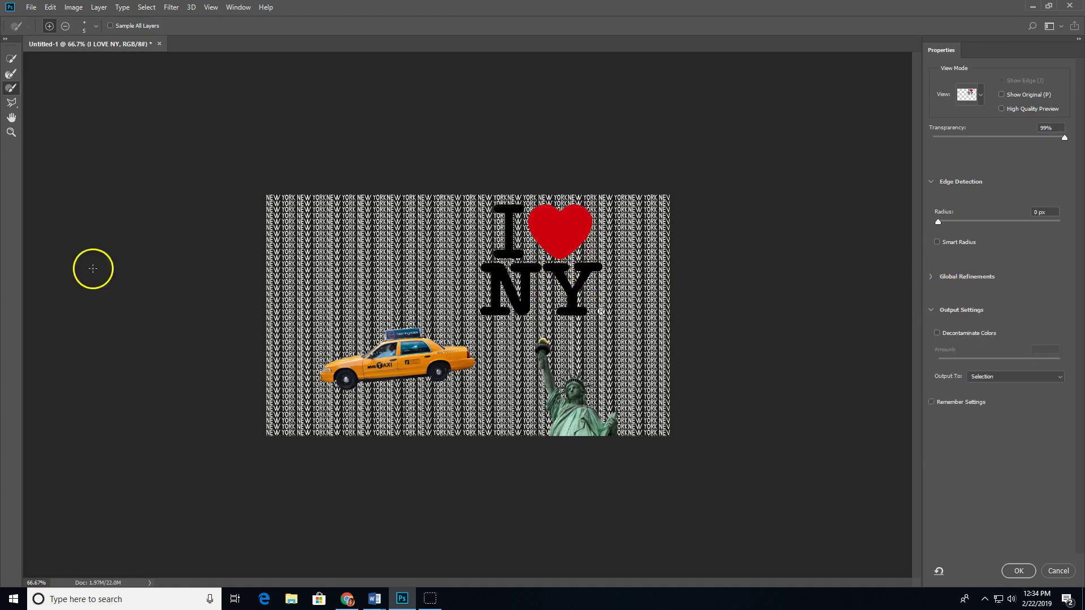
With the preview transparency at 32%, subtract the ® symbol beside the Y using the Brush, and raise the transparency to 100%
{"action": "left_click", "coordinate": [11, 131]}
{"action": "left_click", "coordinate": [619, 305]}
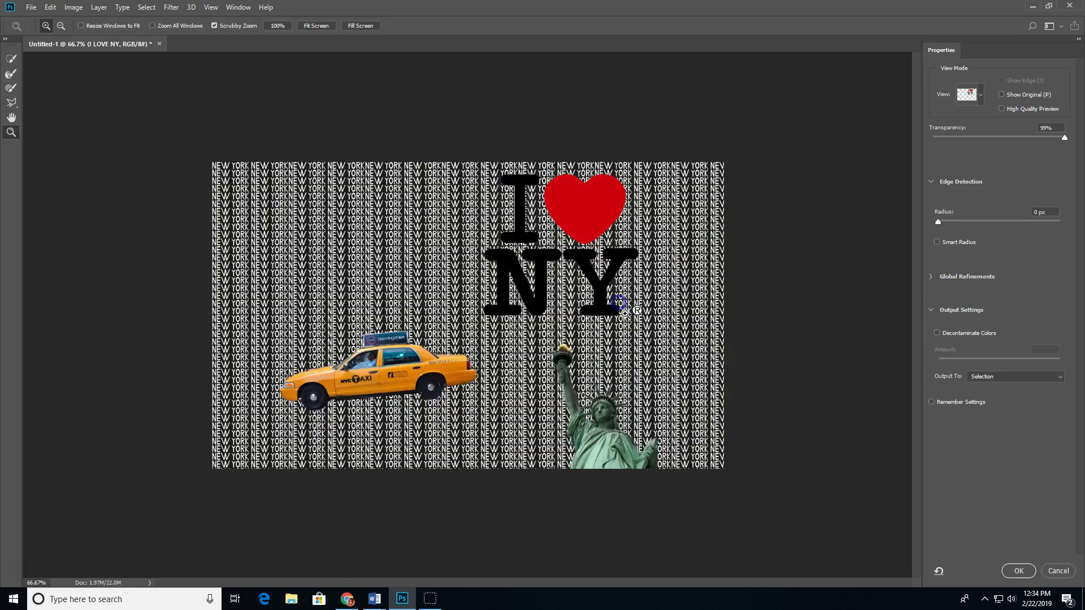
{"action": "left_click", "coordinate": [687, 322]}
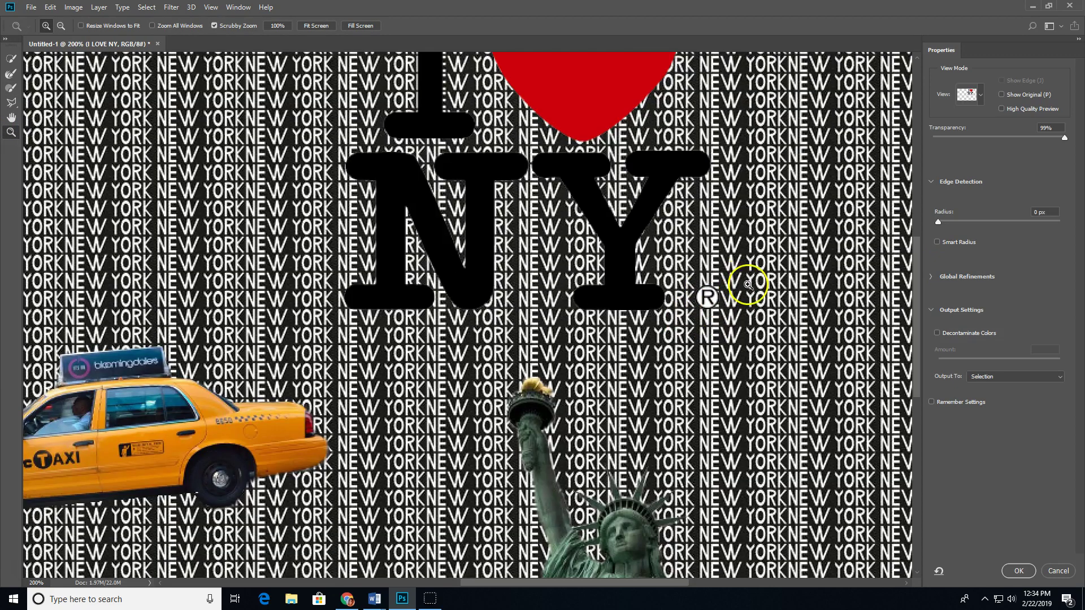
{"action": "left_click_drag", "start_coordinate": [1065, 137], "coordinate": [976, 141]}
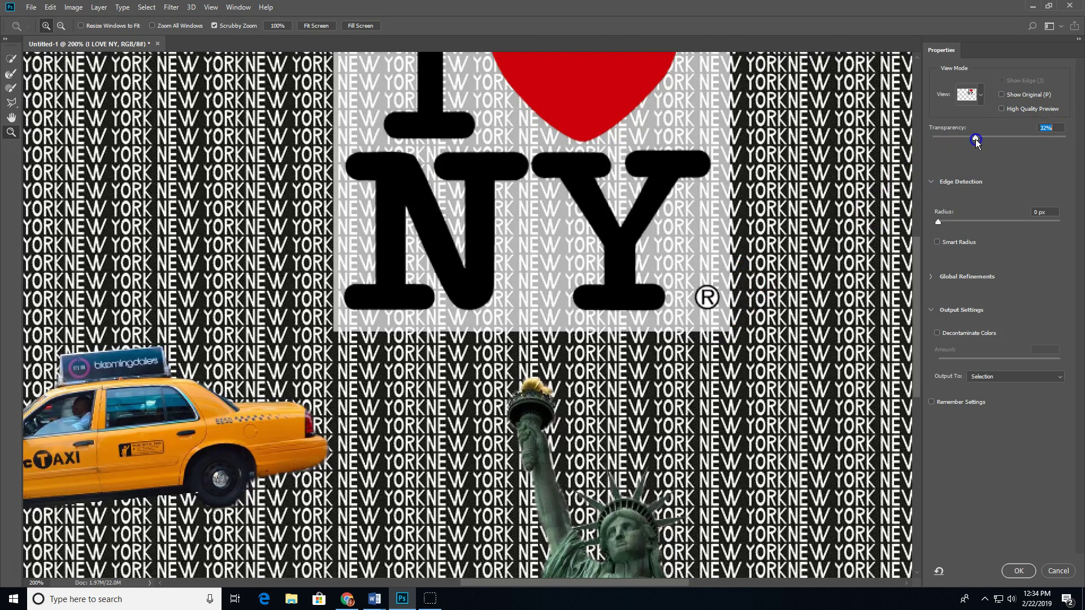
{"action": "left_click", "coordinate": [9, 90]}
{"action": "left_click", "coordinate": [66, 26]}
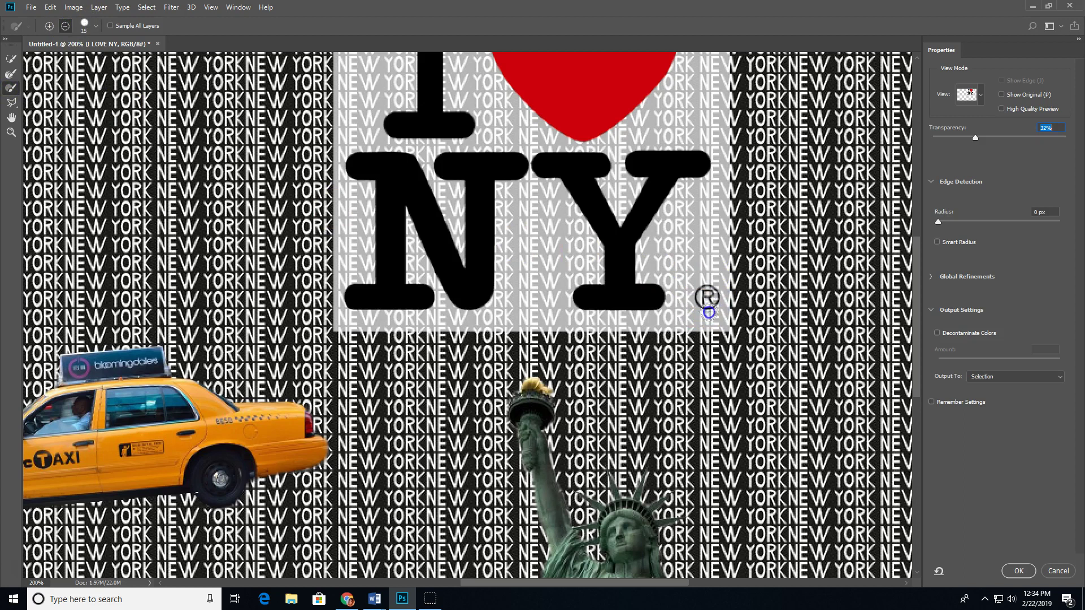
{"action": "left_click_drag", "start_coordinate": [976, 140], "coordinate": [1066, 138]}
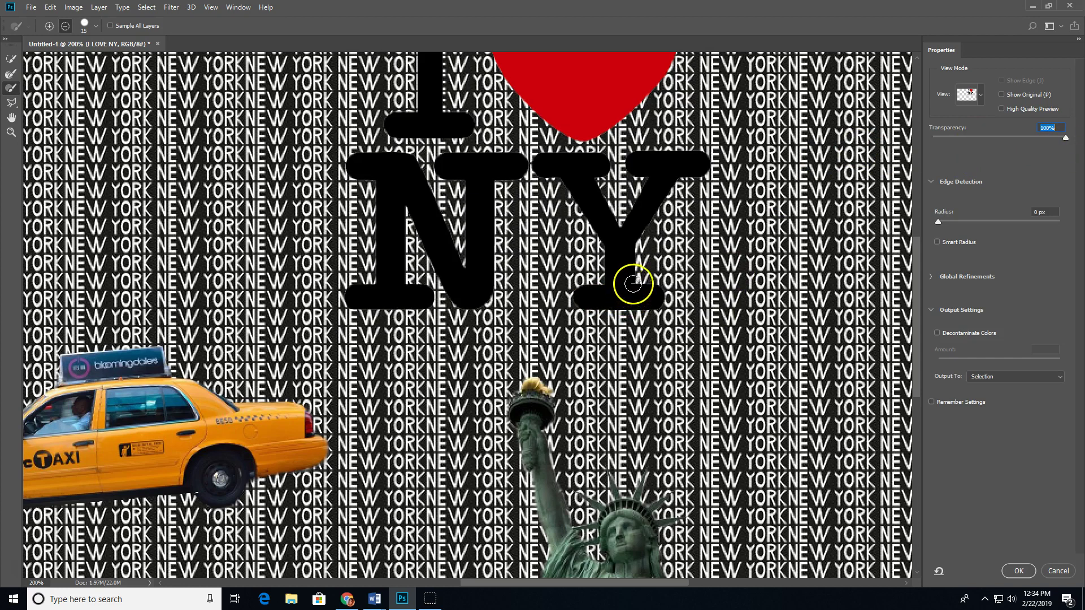
Inspect the logo's upper part and output the I LOVE NY selection as a layer mask
{"action": "key", "text": "space"}
{"action": "left_click_drag", "start_coordinate": [581, 169], "coordinate": [629, 232]}
{"action": "left_click", "coordinate": [1001, 376]}
{"action": "left_click", "coordinate": [1006, 397]}
{"action": "left_click", "coordinate": [1019, 571]}
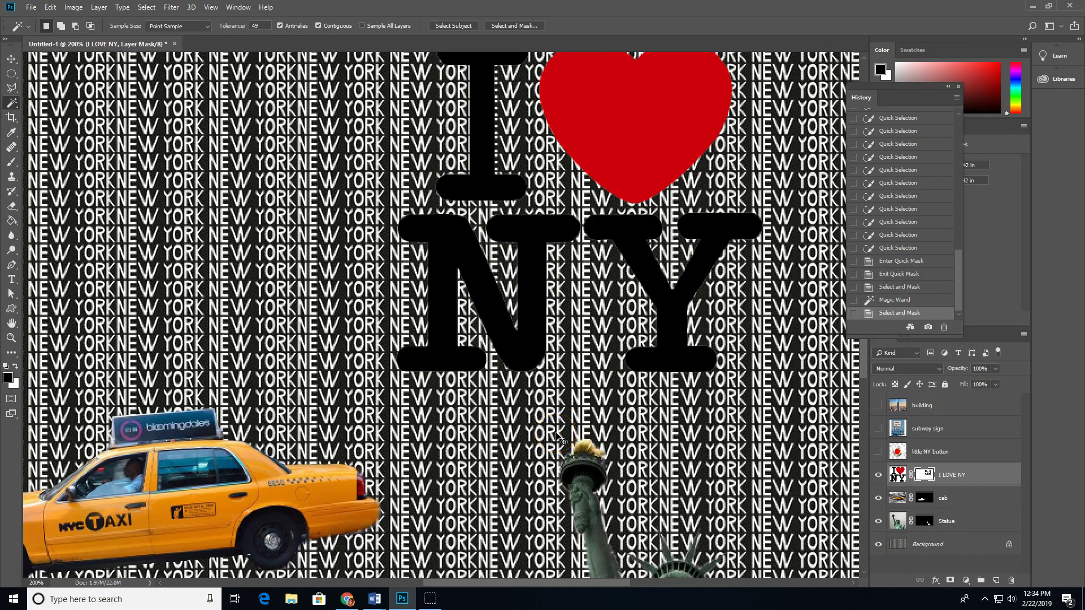
{"action": "key", "text": "ctrl+minus"}
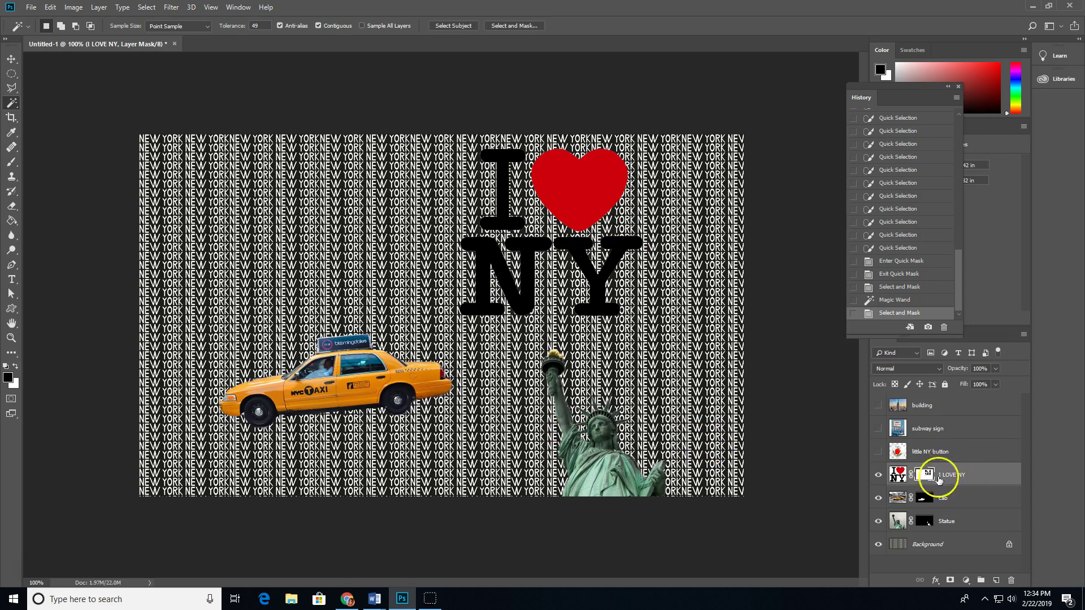
Activate and show the little NY button layer, and try to select the button's cream face with the Magic Wand
{"action": "left_click", "coordinate": [909, 450]}
{"action": "left_click", "coordinate": [879, 451]}
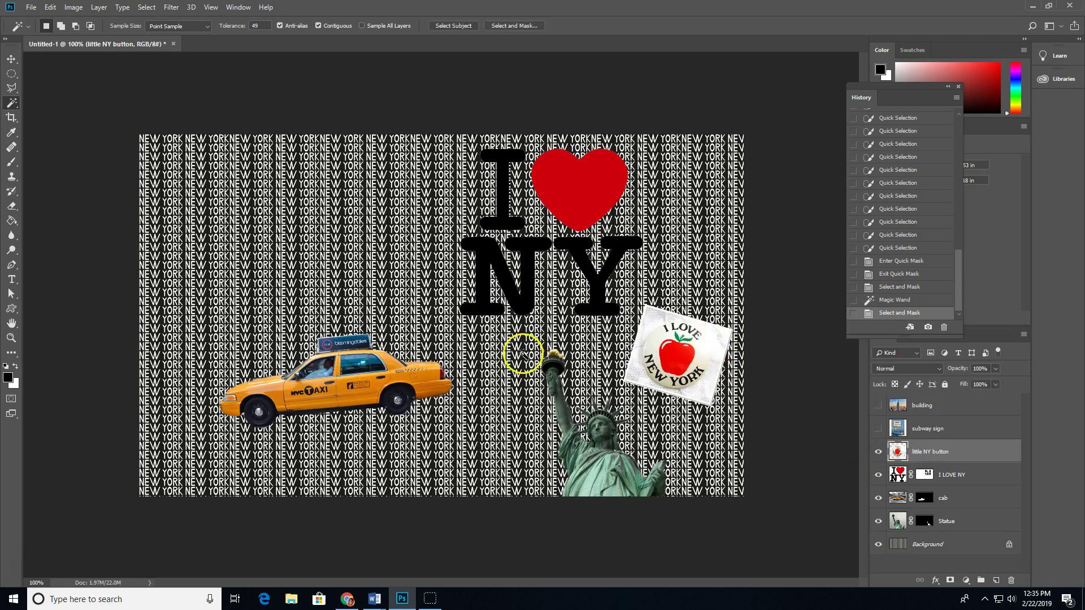
{"action": "left_click", "coordinate": [12, 337]}
{"action": "left_click", "coordinate": [738, 364]}
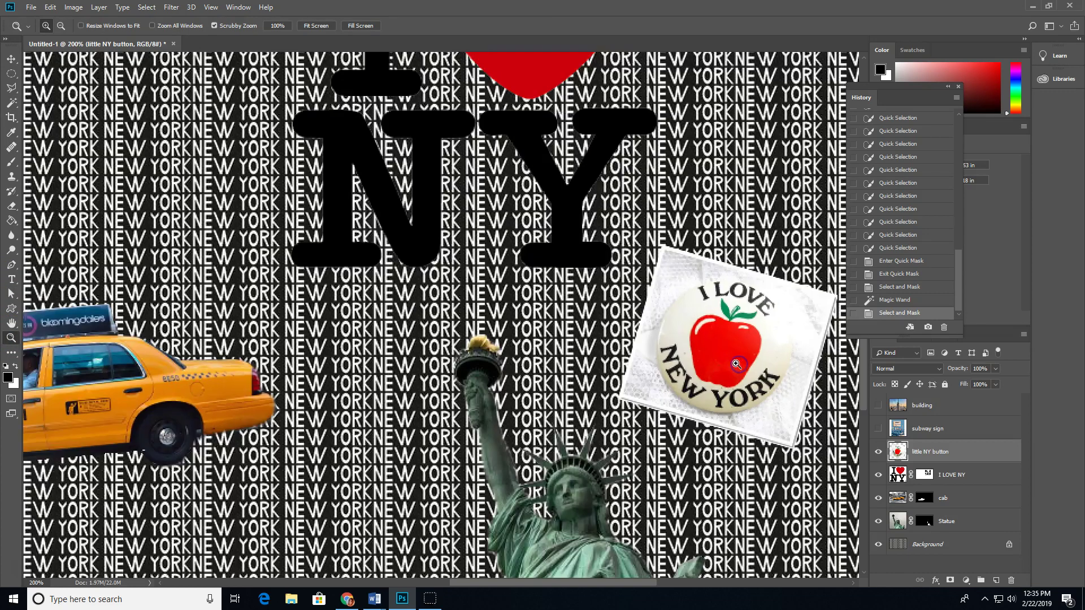
{"action": "left_click", "coordinate": [776, 356]}
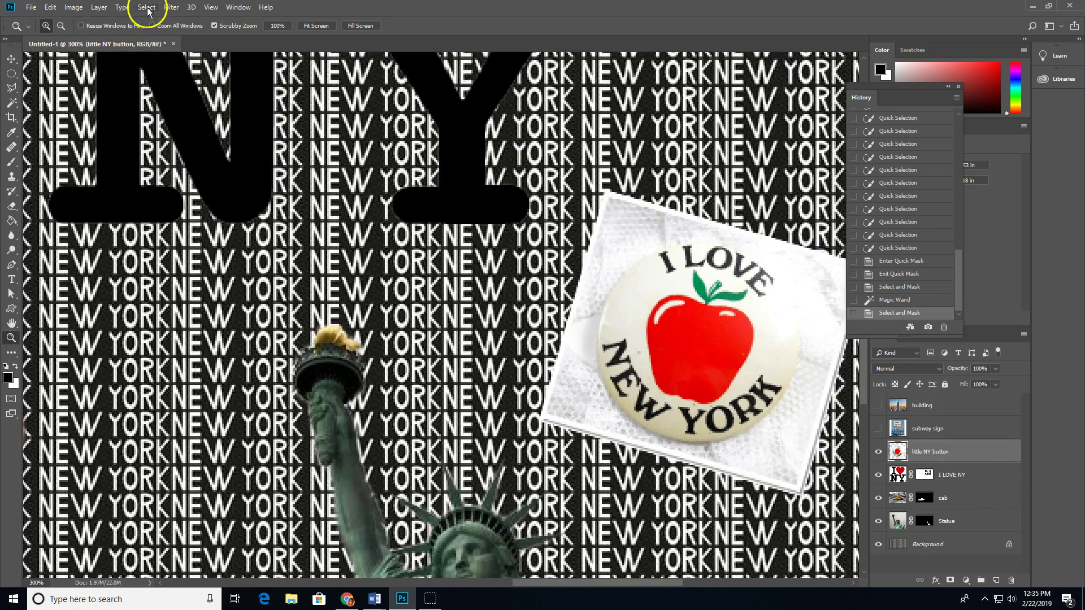
{"action": "left_click", "coordinate": [12, 107]}
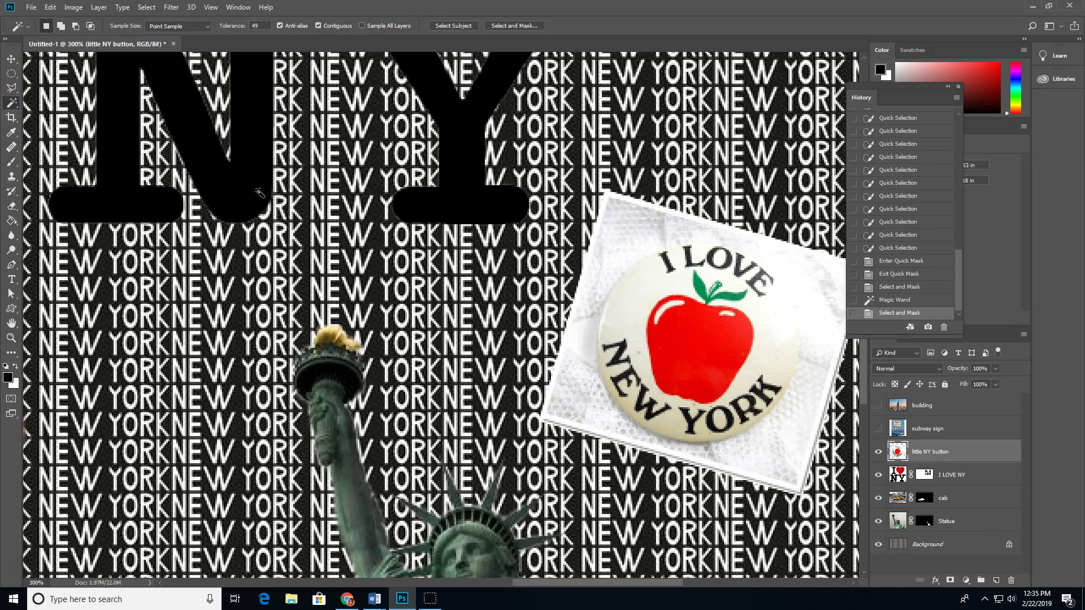
{"action": "left_click", "coordinate": [759, 307]}
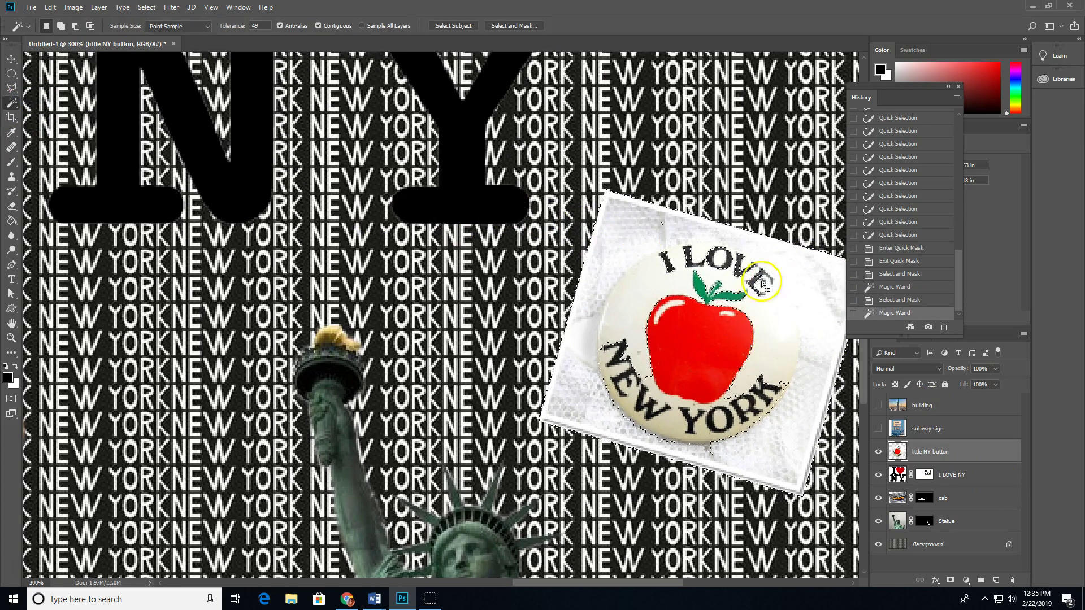
Preview the Magic Wand selection of the button in Select and Mask, cancel the refinement, and deselect
{"action": "left_click", "coordinate": [501, 28]}
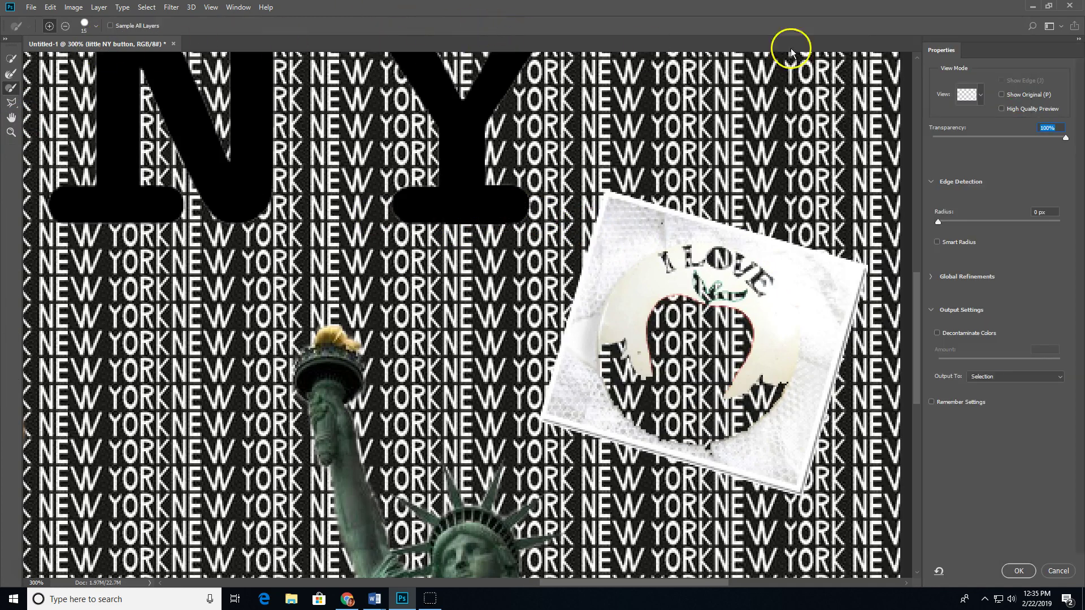
{"action": "left_click", "coordinate": [1039, 570]}
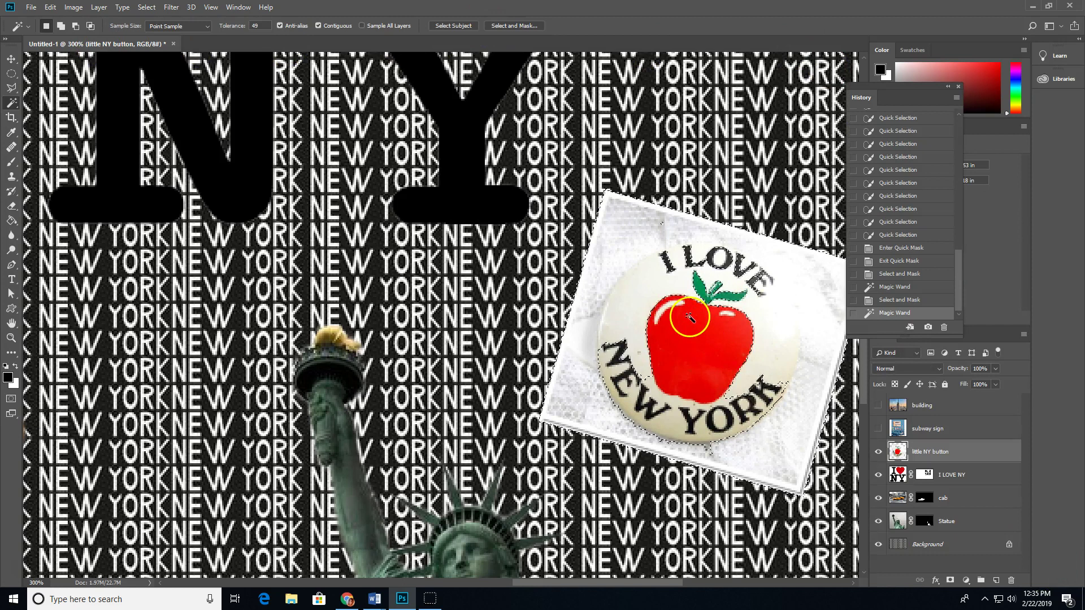
{"action": "key", "text": "ctrl+d"}
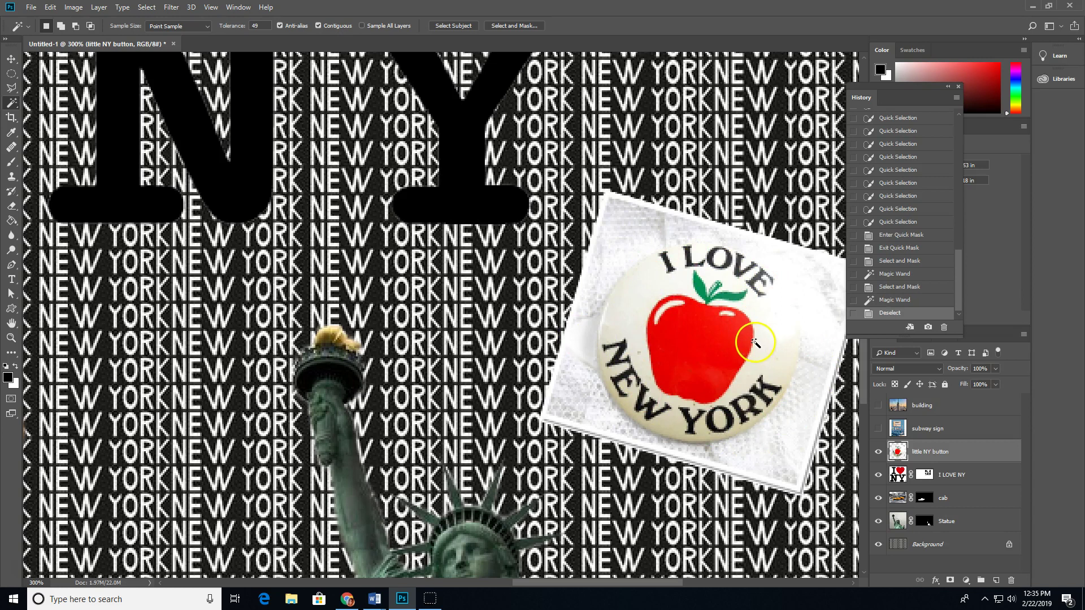
Choose the Polygonal Lasso, hide the little NY button layer, show and activate the subway sign layer, and examine its billboard
{"action": "left_click", "coordinate": [10, 88]}
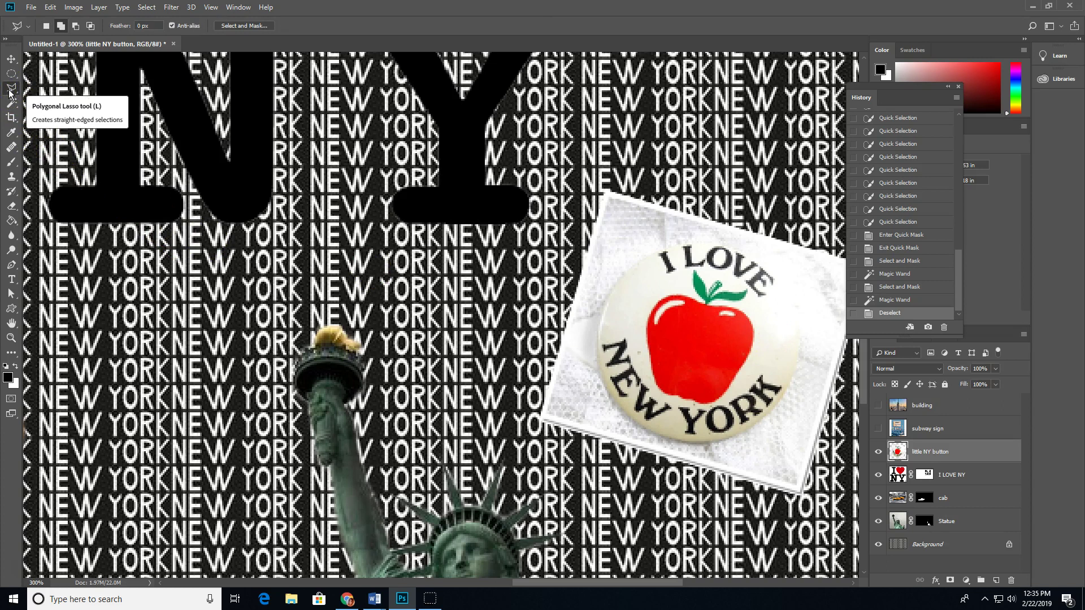
{"action": "left_click", "coordinate": [878, 451]}
{"action": "left_click", "coordinate": [878, 428]}
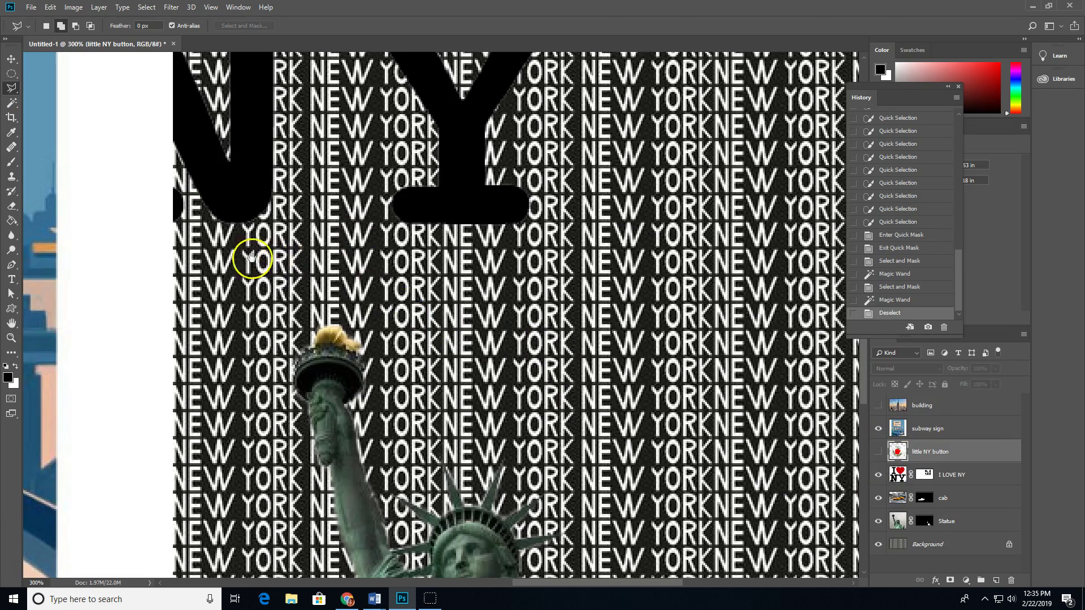
{"action": "left_click_drag", "start_coordinate": [254, 254], "coordinate": [763, 265]}
{"action": "mouse_move", "coordinate": [283, 141]}
{"action": "left_mouse_down"}
{"action": "mouse_move", "coordinate": [553, 365]}
{"action": "mouse_move", "coordinate": [552, 430]}
{"action": "left_mouse_up"}
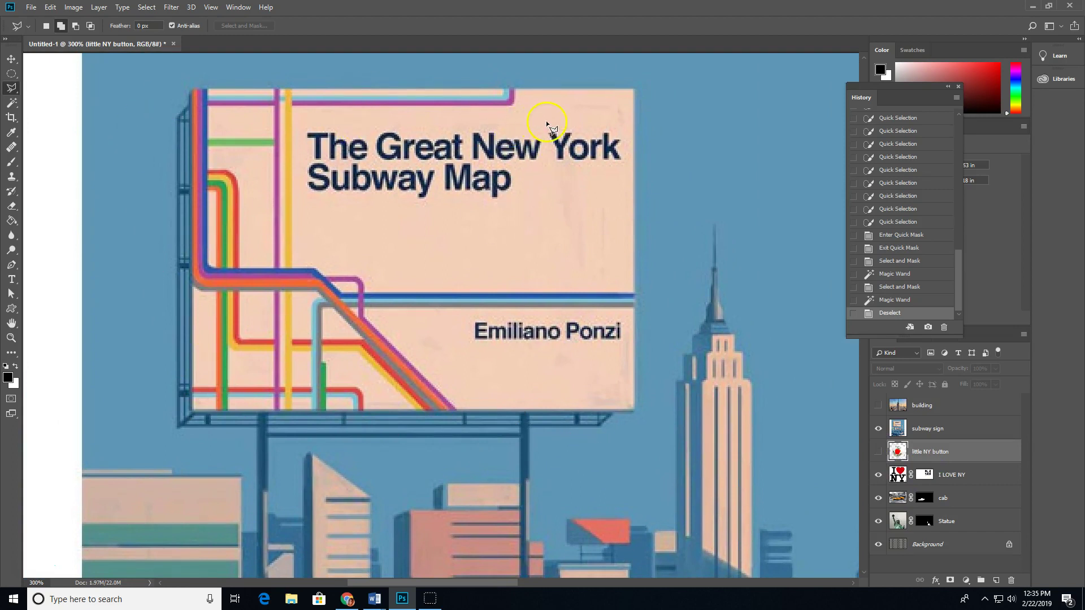
{"action": "left_click", "coordinate": [878, 452]}
{"action": "left_click", "coordinate": [879, 452]}
{"action": "left_click", "coordinate": [907, 431]}
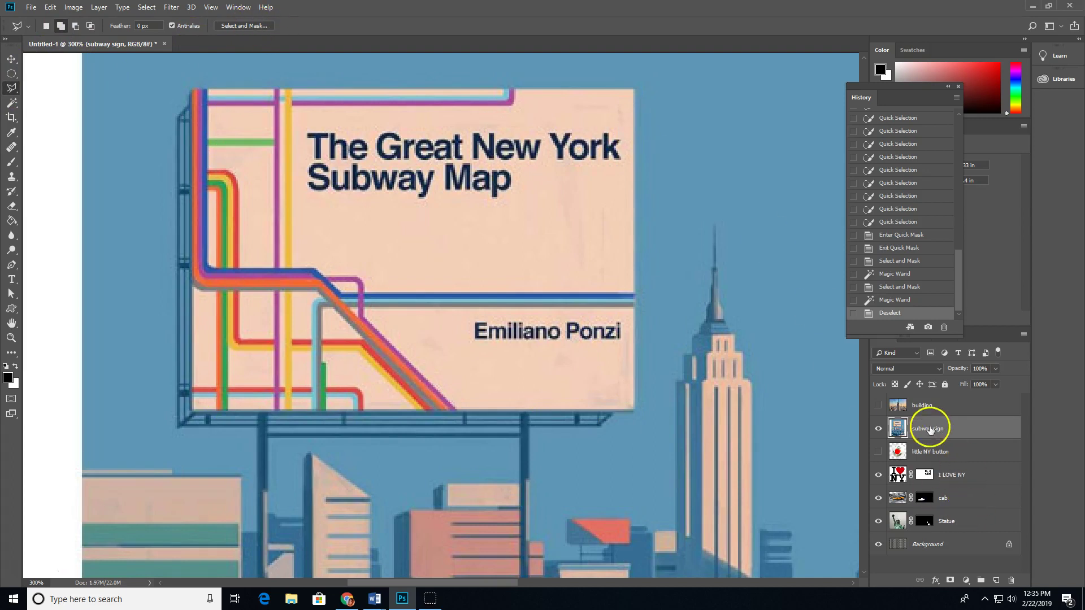
Hide the subway sign layer, show the building layer, and examine the skyscraper's outline from spire to upper floors
{"action": "left_click", "coordinate": [878, 428]}
{"action": "left_click", "coordinate": [878, 405]}
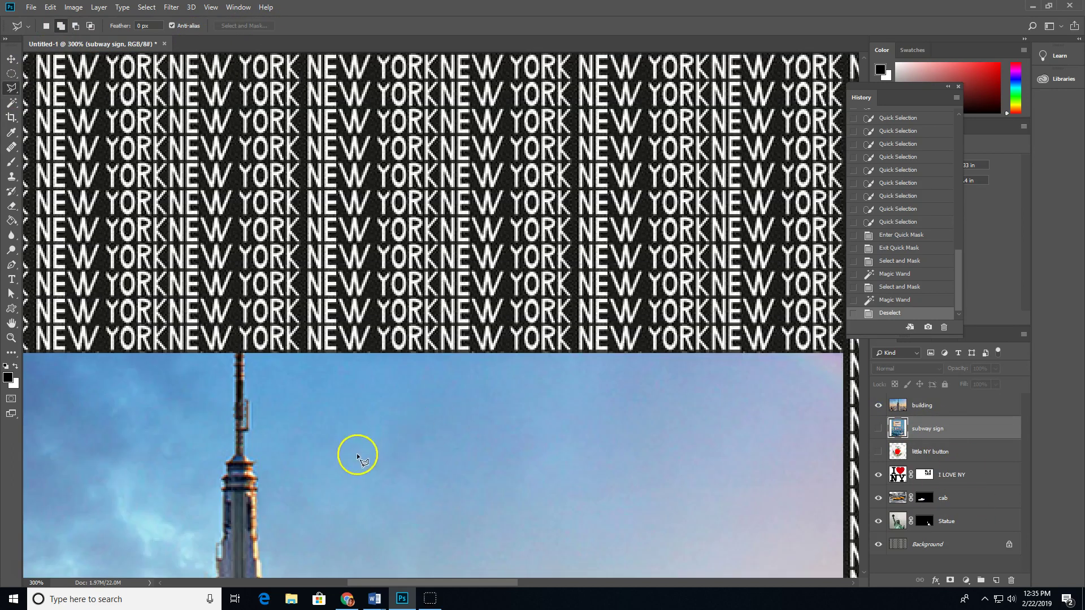
{"action": "left_click_drag", "start_coordinate": [241, 513], "coordinate": [415, 328]}
{"action": "left_click_drag", "start_coordinate": [472, 406], "coordinate": [450, 385]}
{"action": "left_click", "coordinate": [413, 312]}
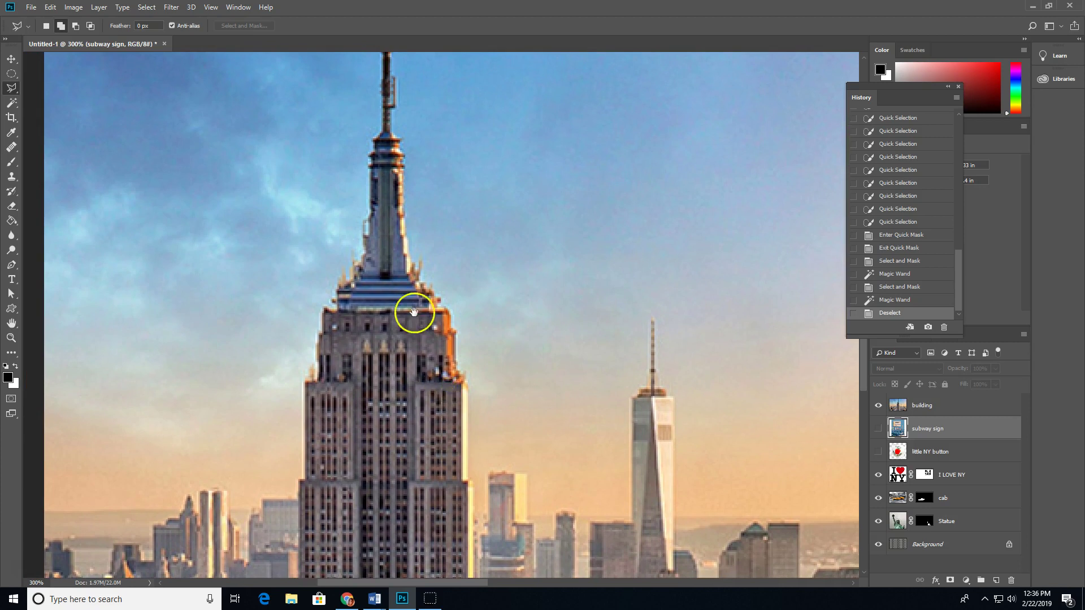
{"action": "left_click_drag", "start_coordinate": [414, 312], "coordinate": [420, 390]}
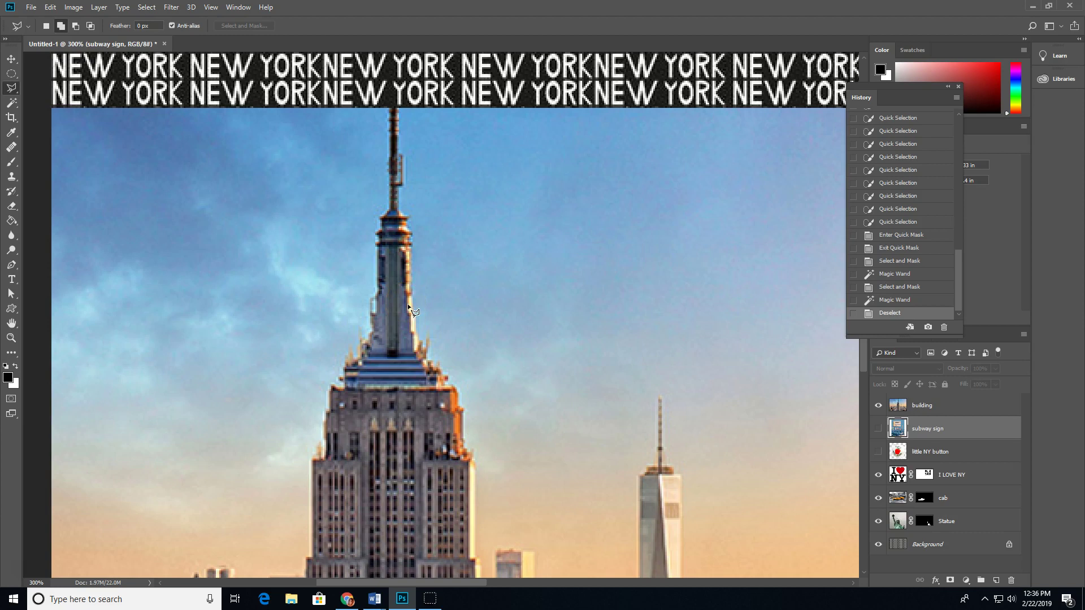
Hide the building layer and activate the little NY button layer with the whole collage in view
{"action": "key", "text": "ctrl+minus"}
{"action": "key", "text": "ctrl+minus"}
{"action": "left_click", "coordinate": [879, 405]}
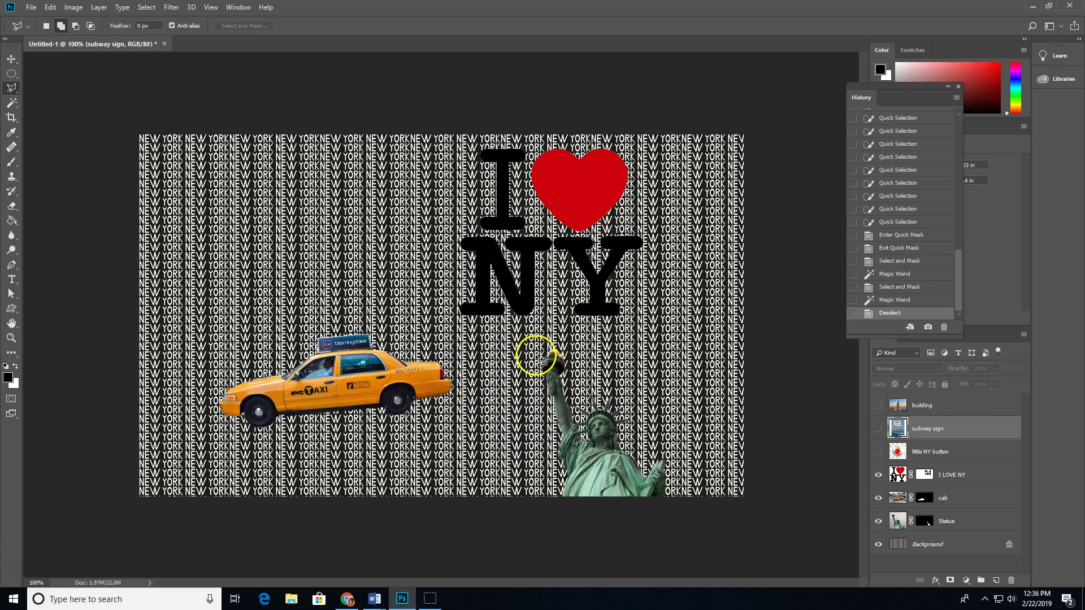
{"action": "left_click_drag", "start_coordinate": [930, 432], "coordinate": [926, 416]}
{"action": "left_click", "coordinate": [932, 452]}
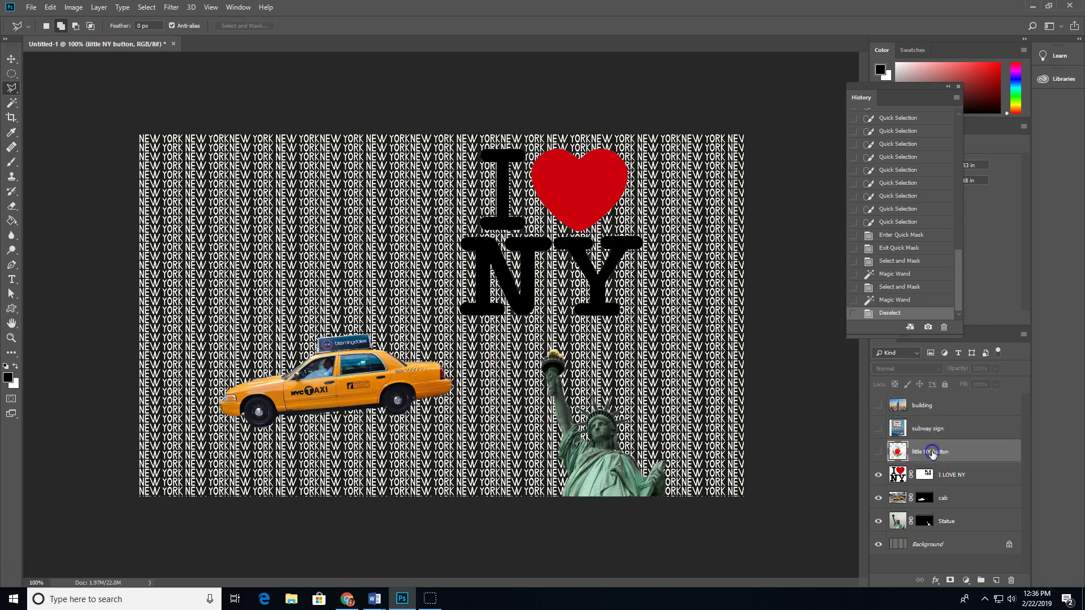